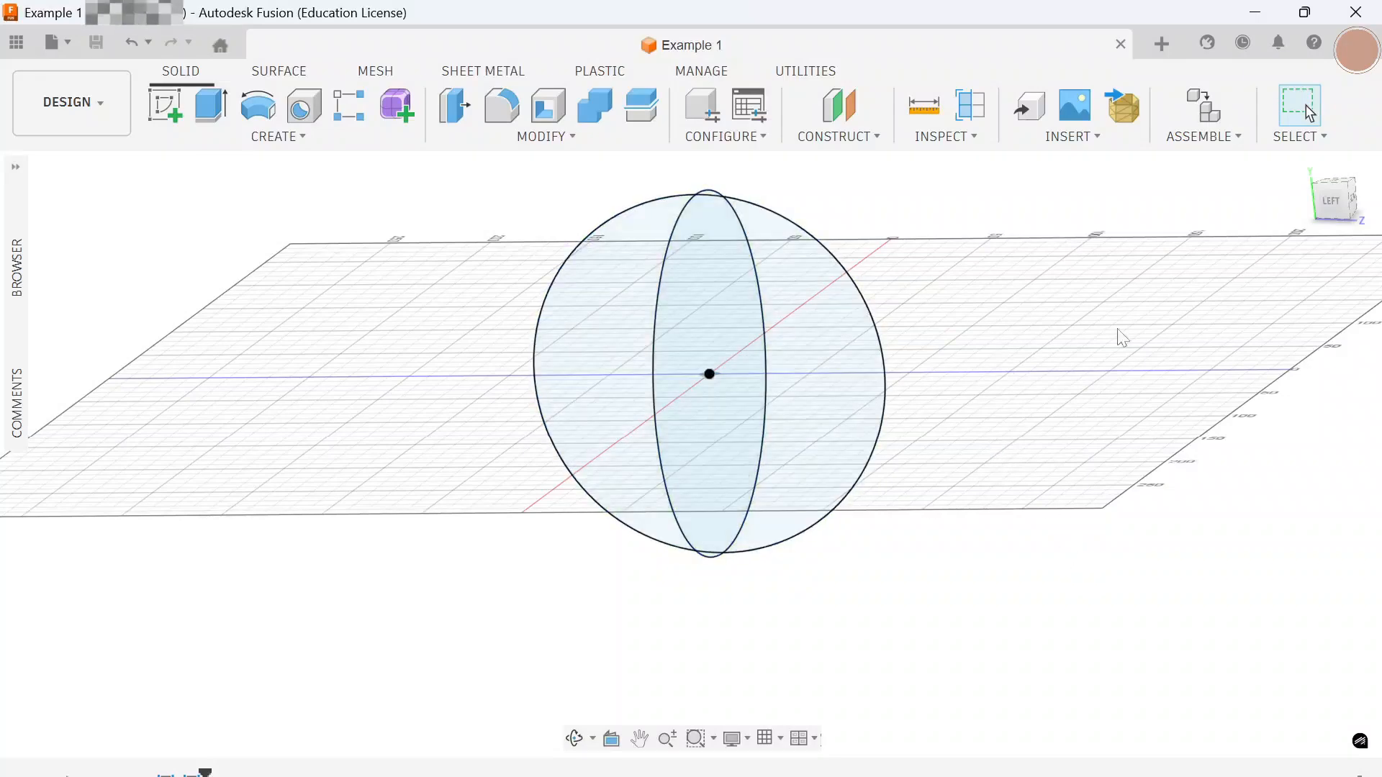
Step: Delete the two intersecting sketch circles and return to the isometric home view
{"action": "left_click_drag", "start_coordinate": [961, 565], "coordinate": [547, 331]}
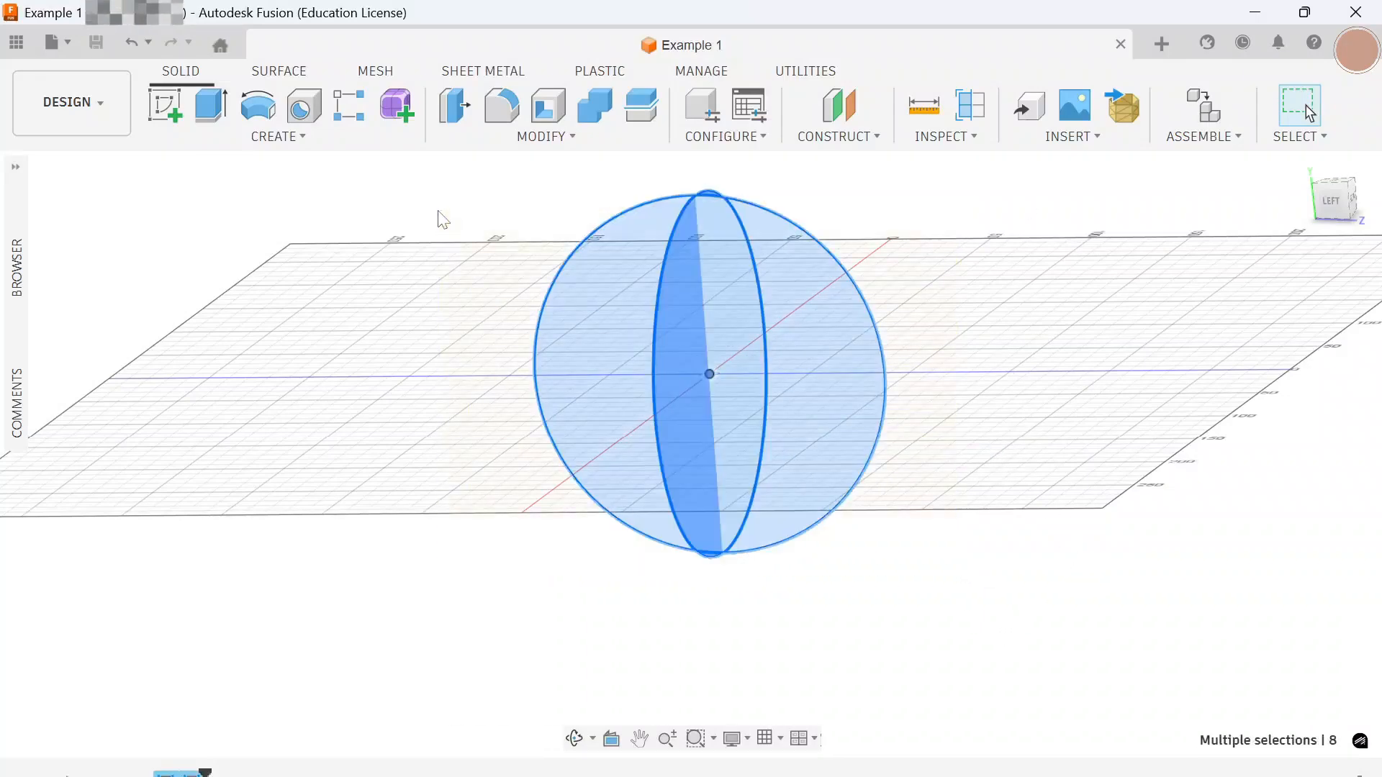
{"action": "right_click", "coordinate": [489, 287]}
{"action": "left_click", "coordinate": [420, 259]}
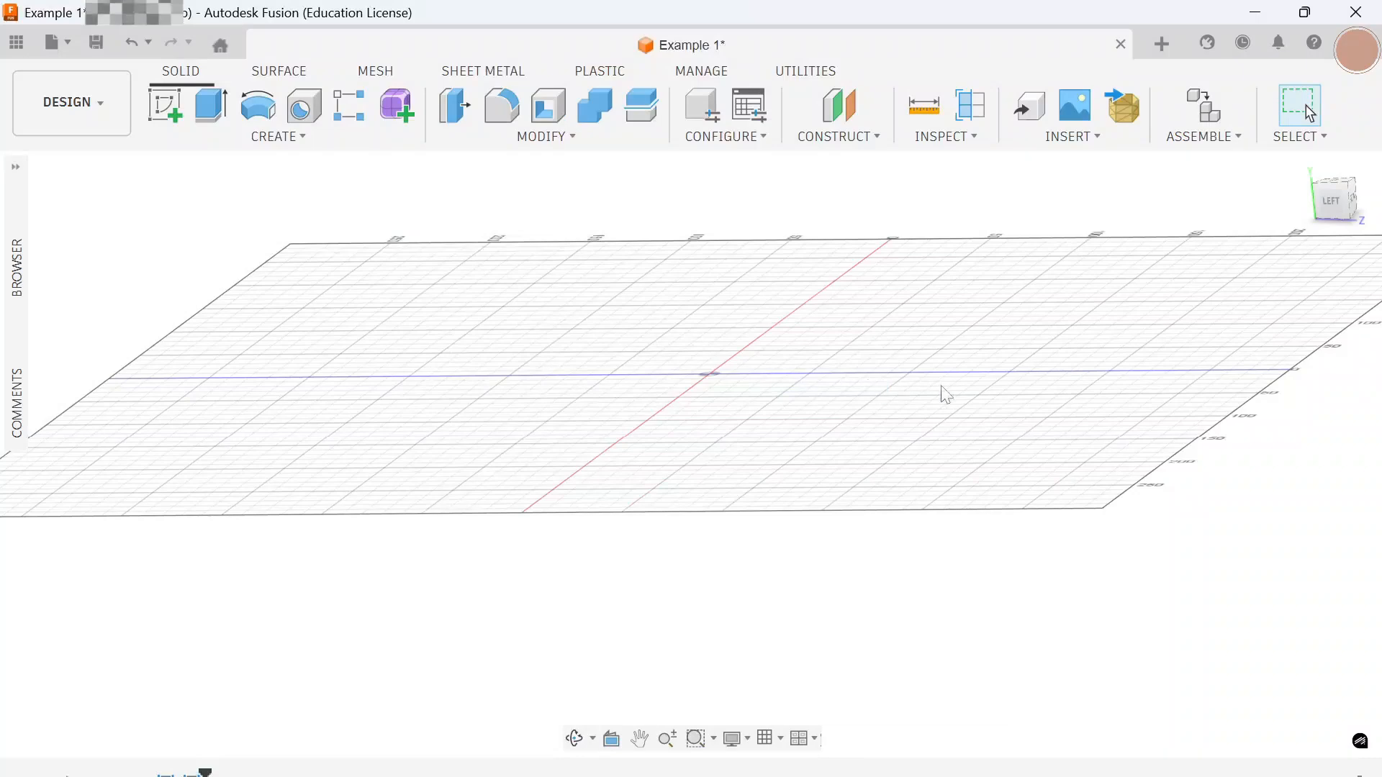
{"action": "left_click", "coordinate": [1341, 207]}
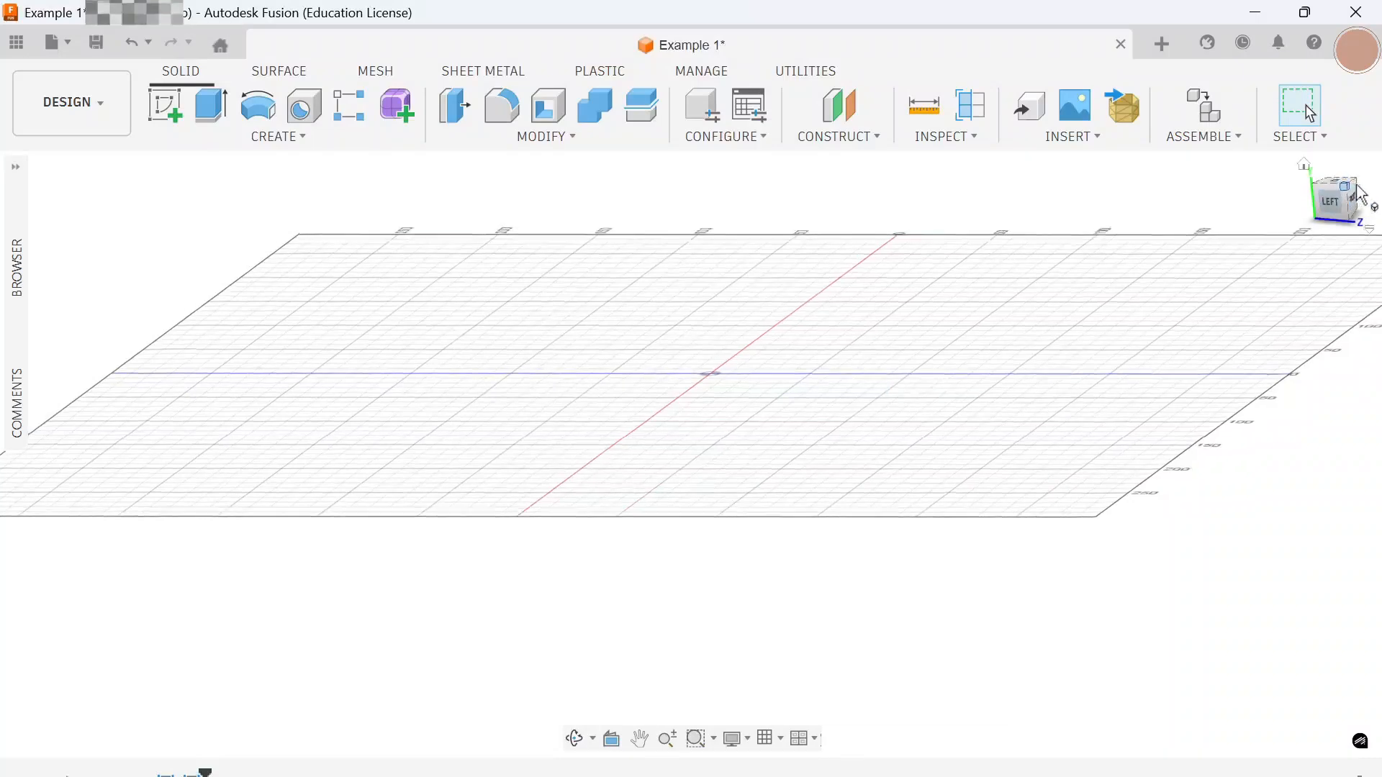
{"action": "left_click", "coordinate": [1369, 196]}
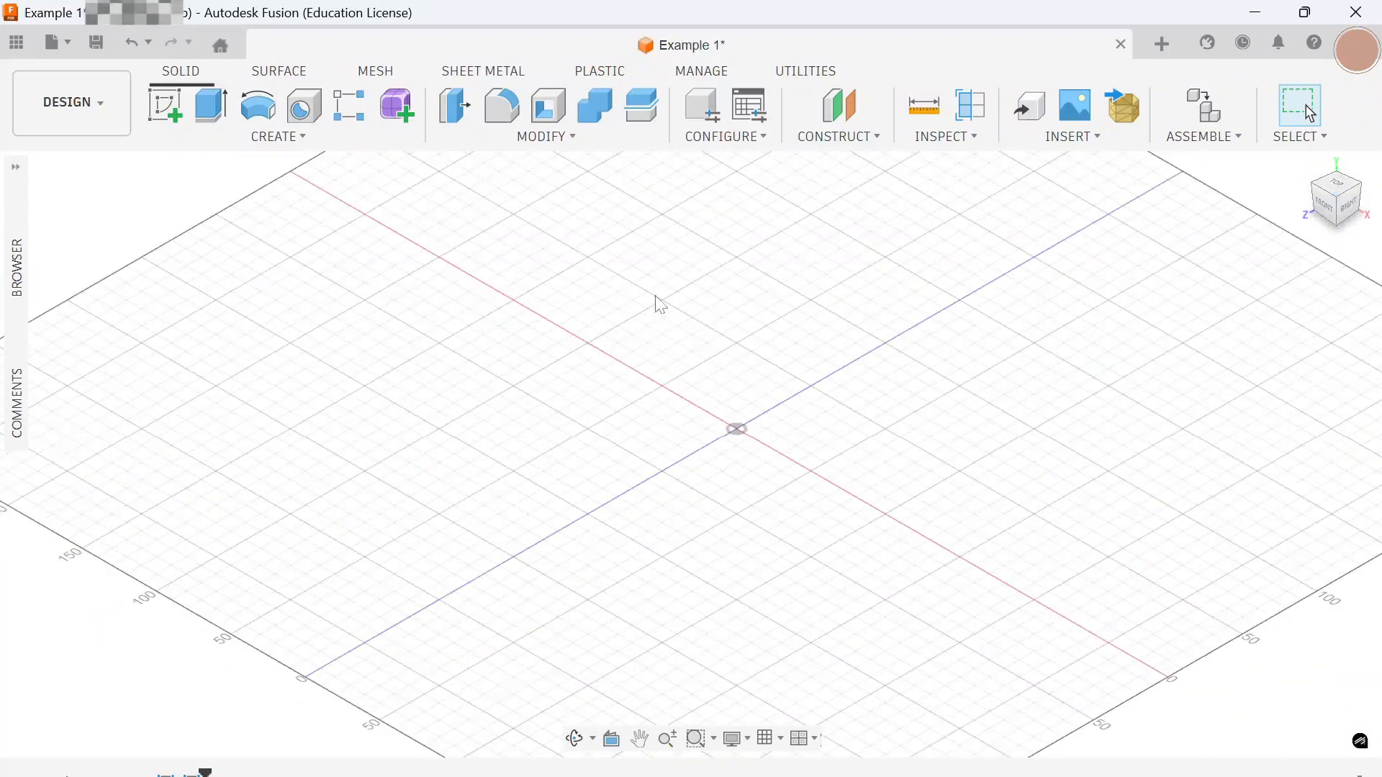
Step: Sketch a center rectangle about 100 by 100 mm on the front plane, centred on the origin
{"action": "left_click", "coordinate": [172, 109]}
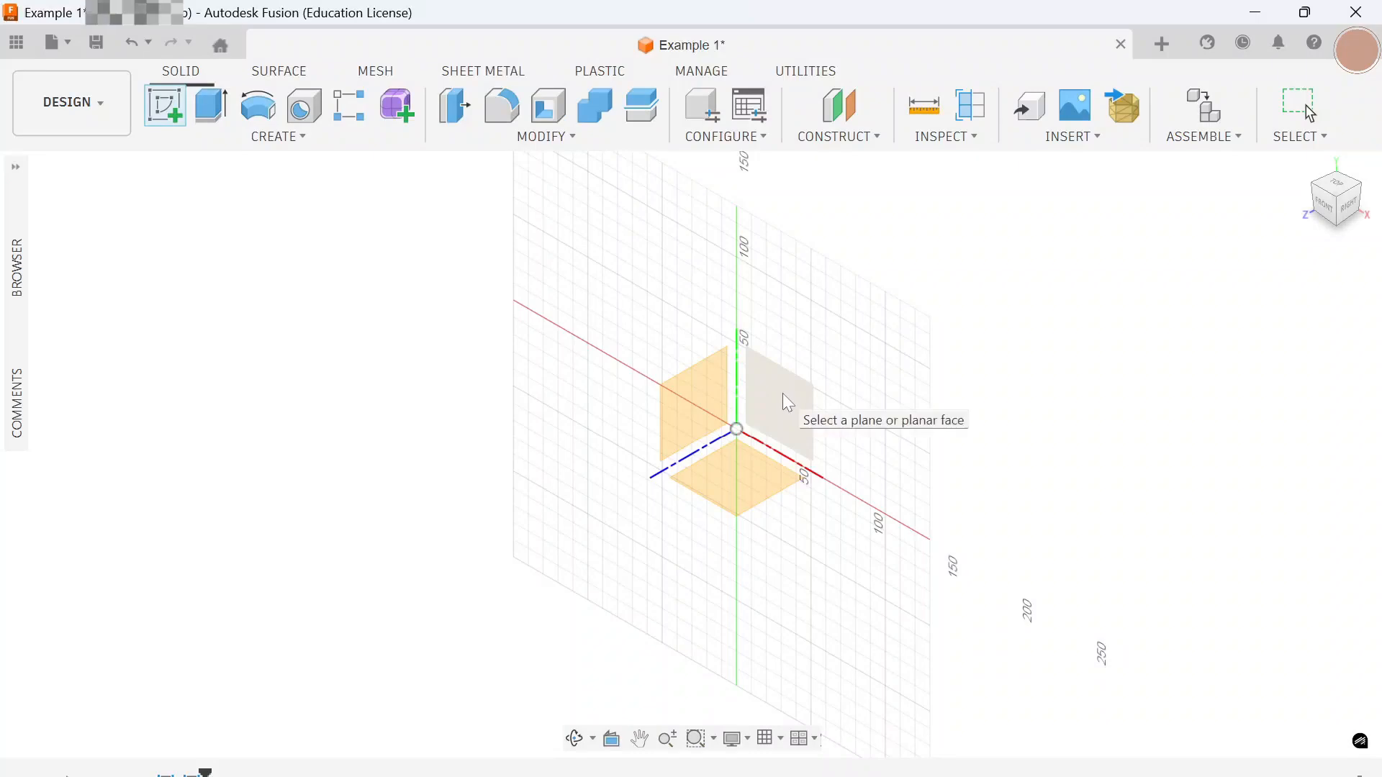
{"action": "left_click", "coordinate": [784, 393]}
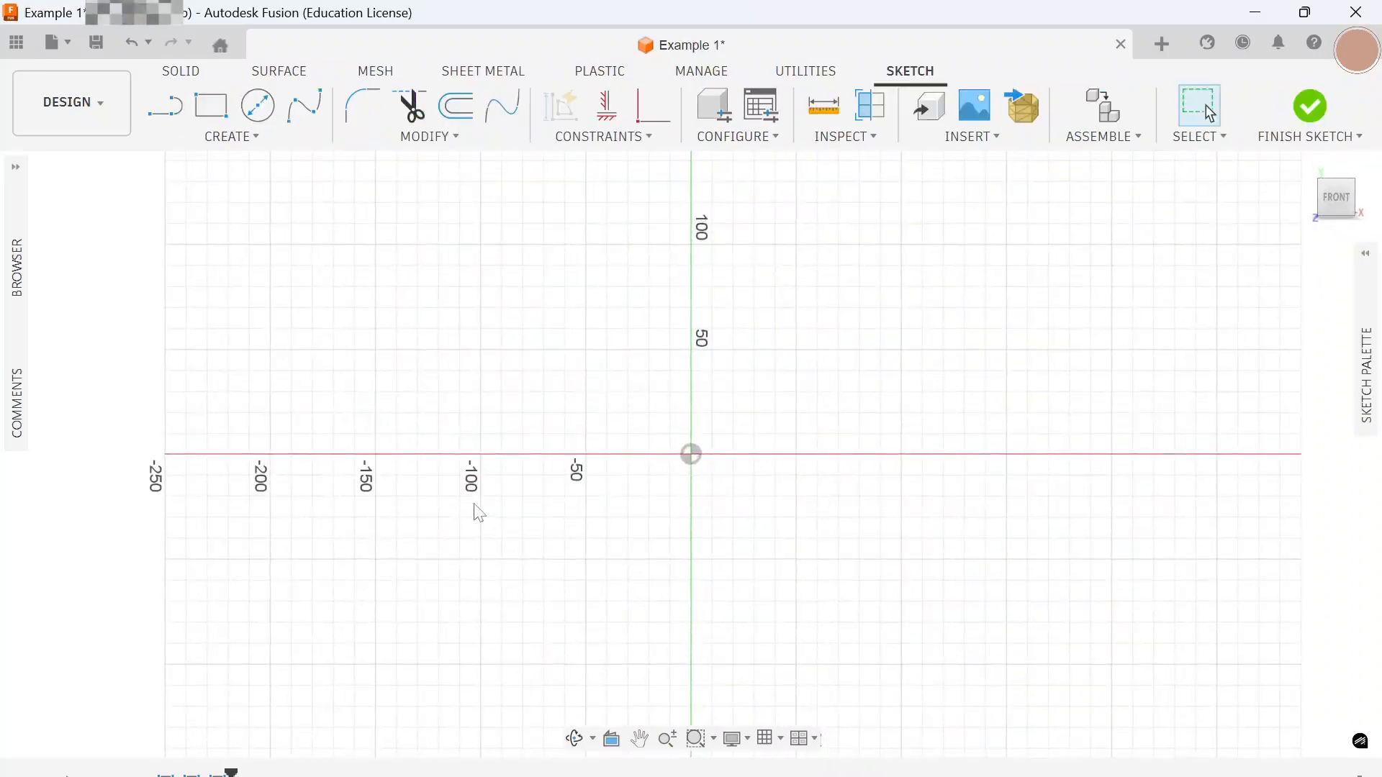
{"action": "left_click", "coordinate": [227, 136]}
{"action": "mouse_move", "coordinate": [242, 206]}
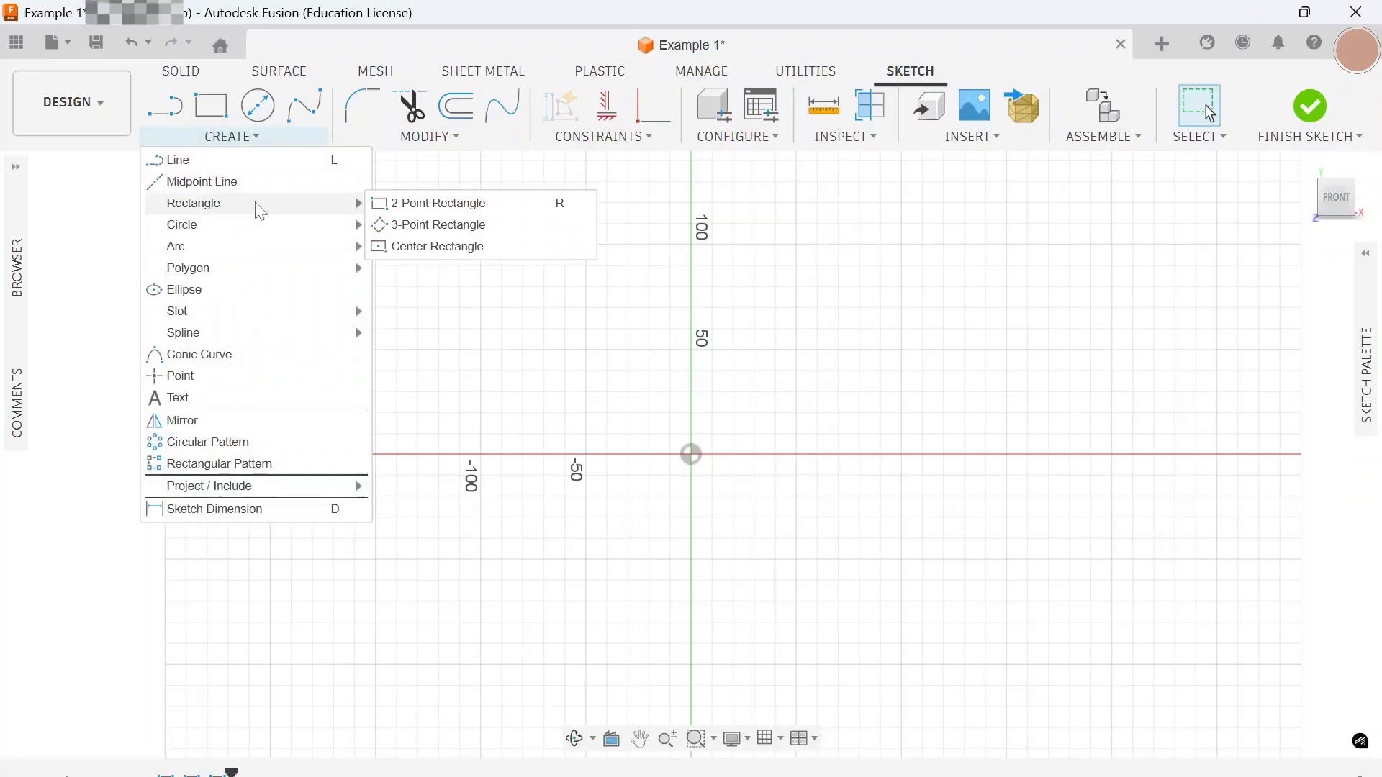
{"action": "left_click", "coordinate": [424, 246]}
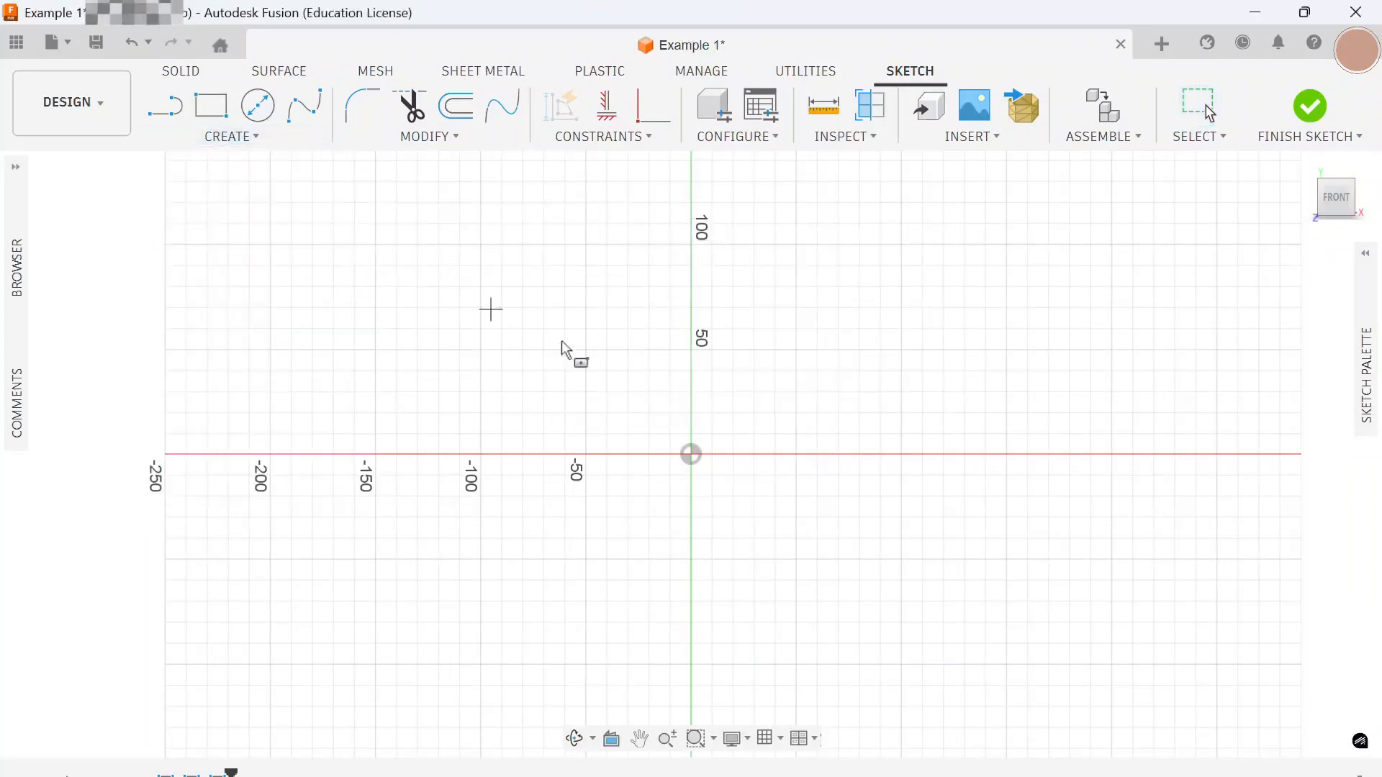
{"action": "left_click", "coordinate": [692, 455]}
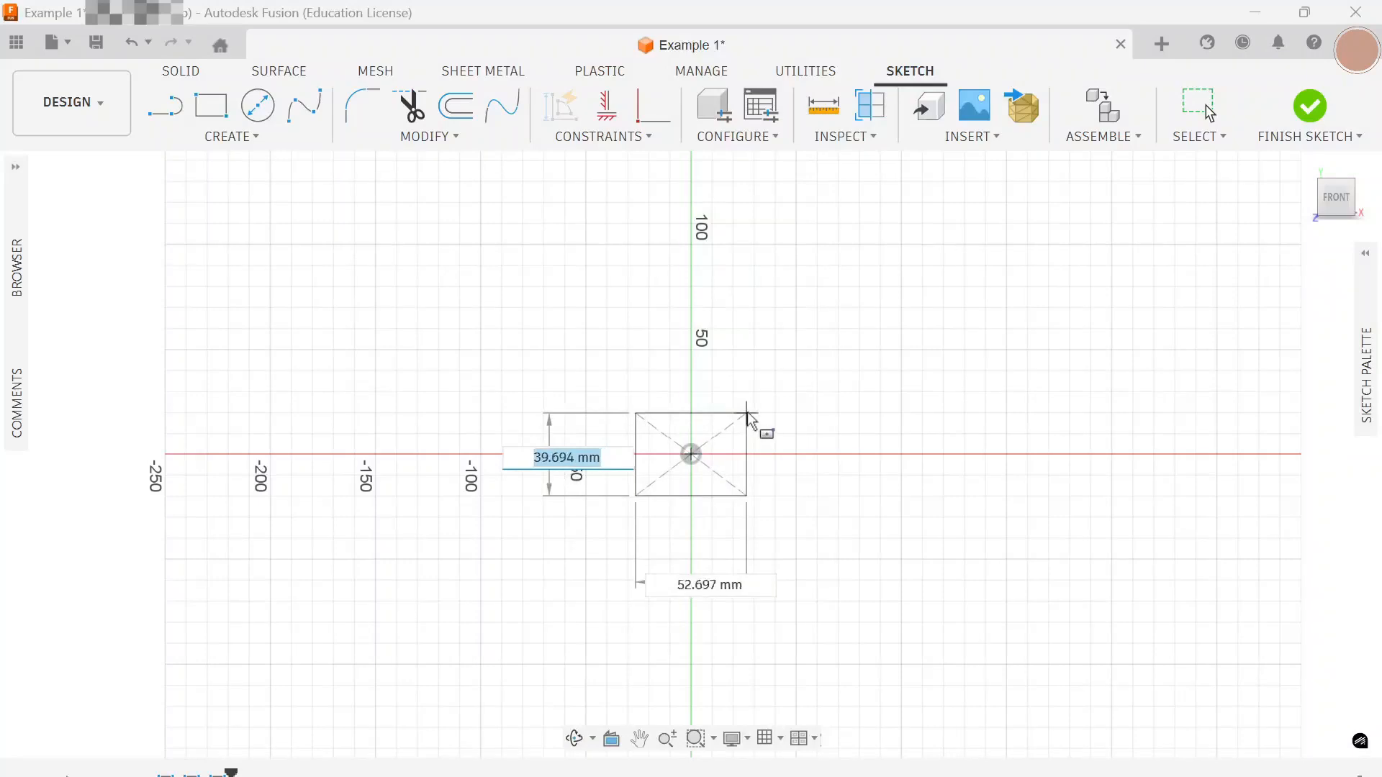
{"action": "left_click", "coordinate": [797, 353]}
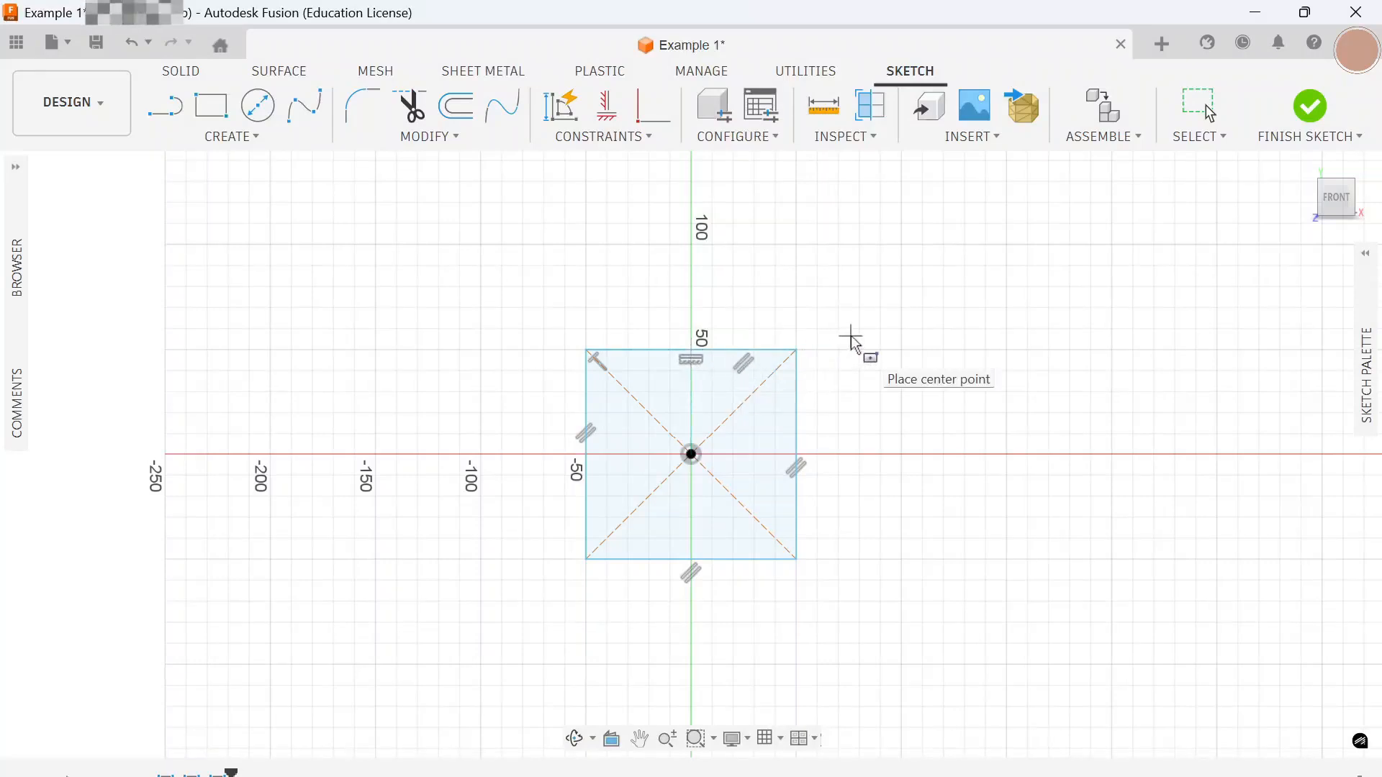
{"action": "key", "text": "Escape"}
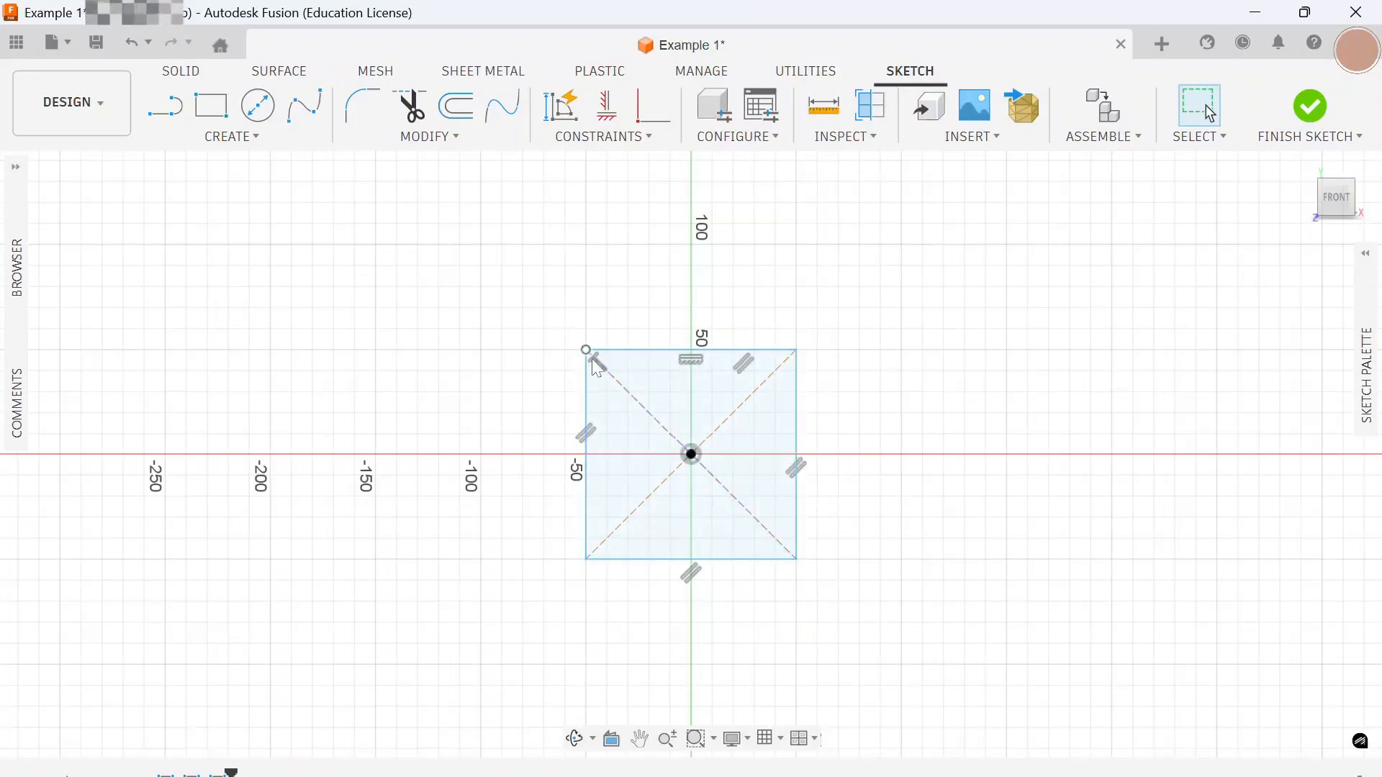
Step: Finish the square's sketch and switch to the isometric view
{"action": "scroll", "coordinate": [596, 365], "scroll_direction": "up", "scroll_amount": 3}
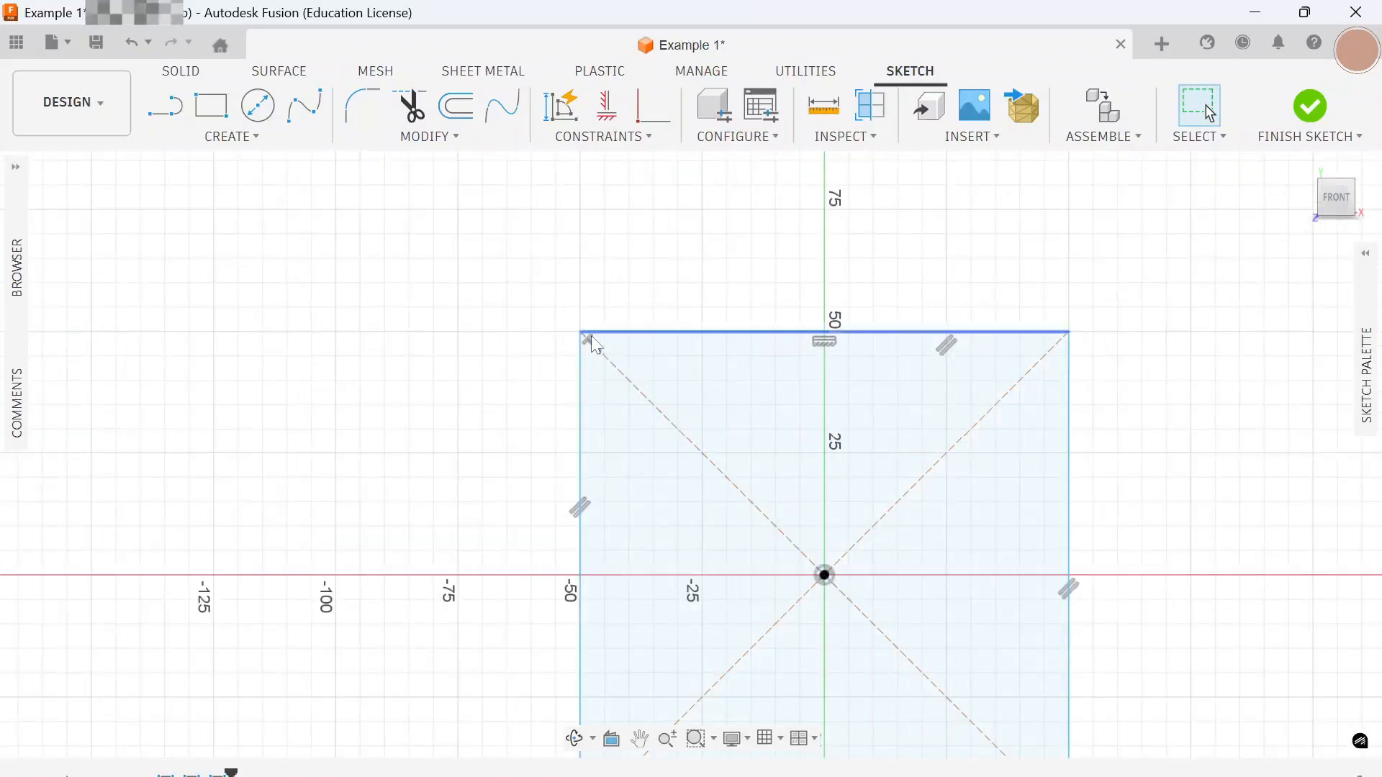
{"action": "scroll", "coordinate": [648, 374], "scroll_direction": "down", "scroll_amount": 5}
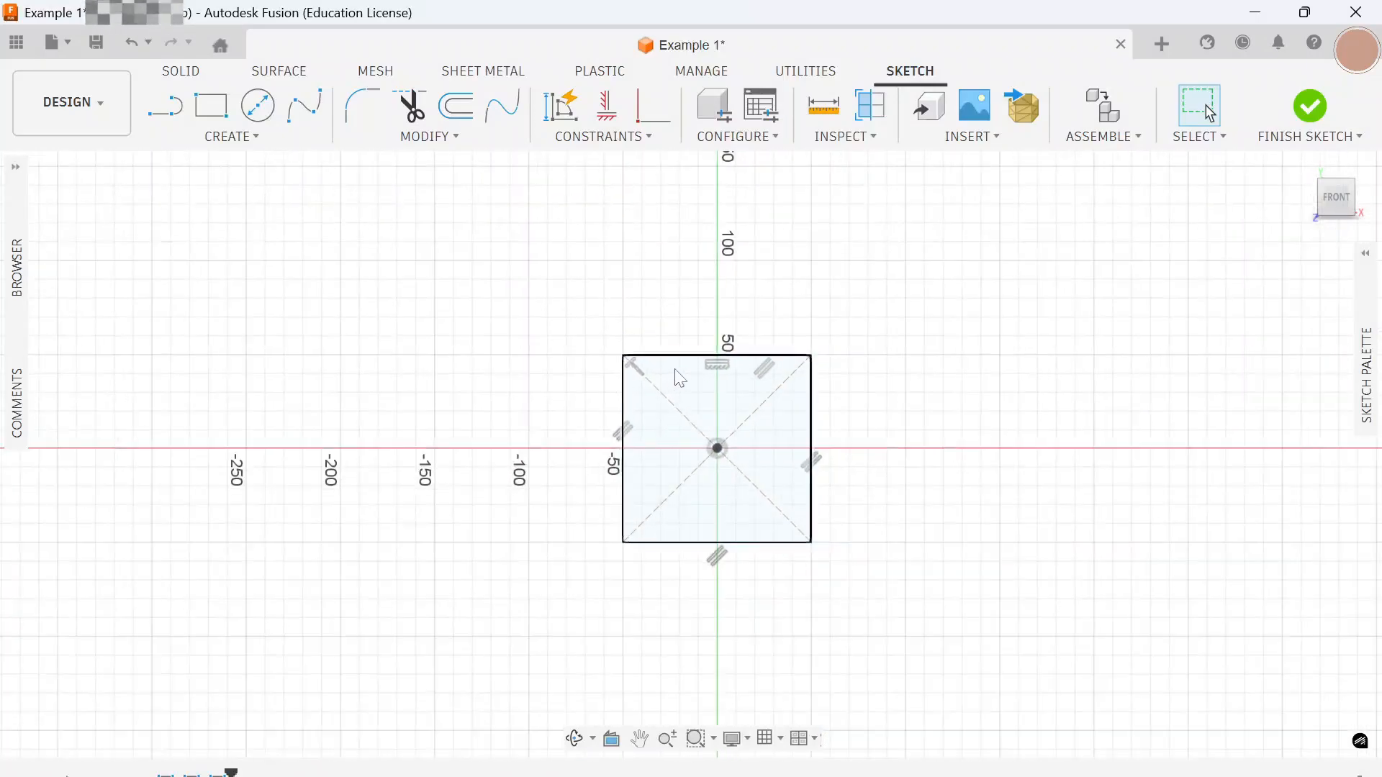
{"action": "scroll", "coordinate": [674, 380], "scroll_direction": "up", "scroll_amount": 1}
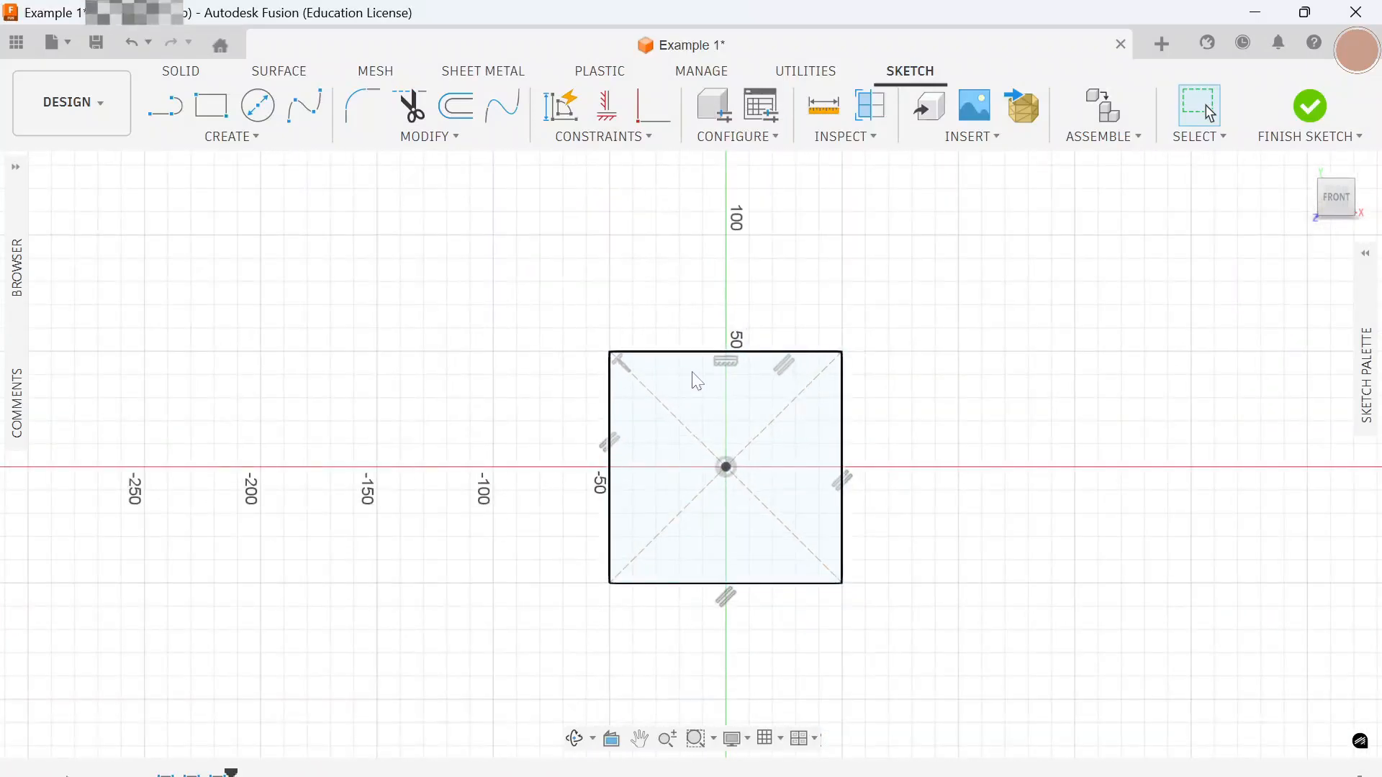
{"action": "left_click", "coordinate": [1308, 110]}
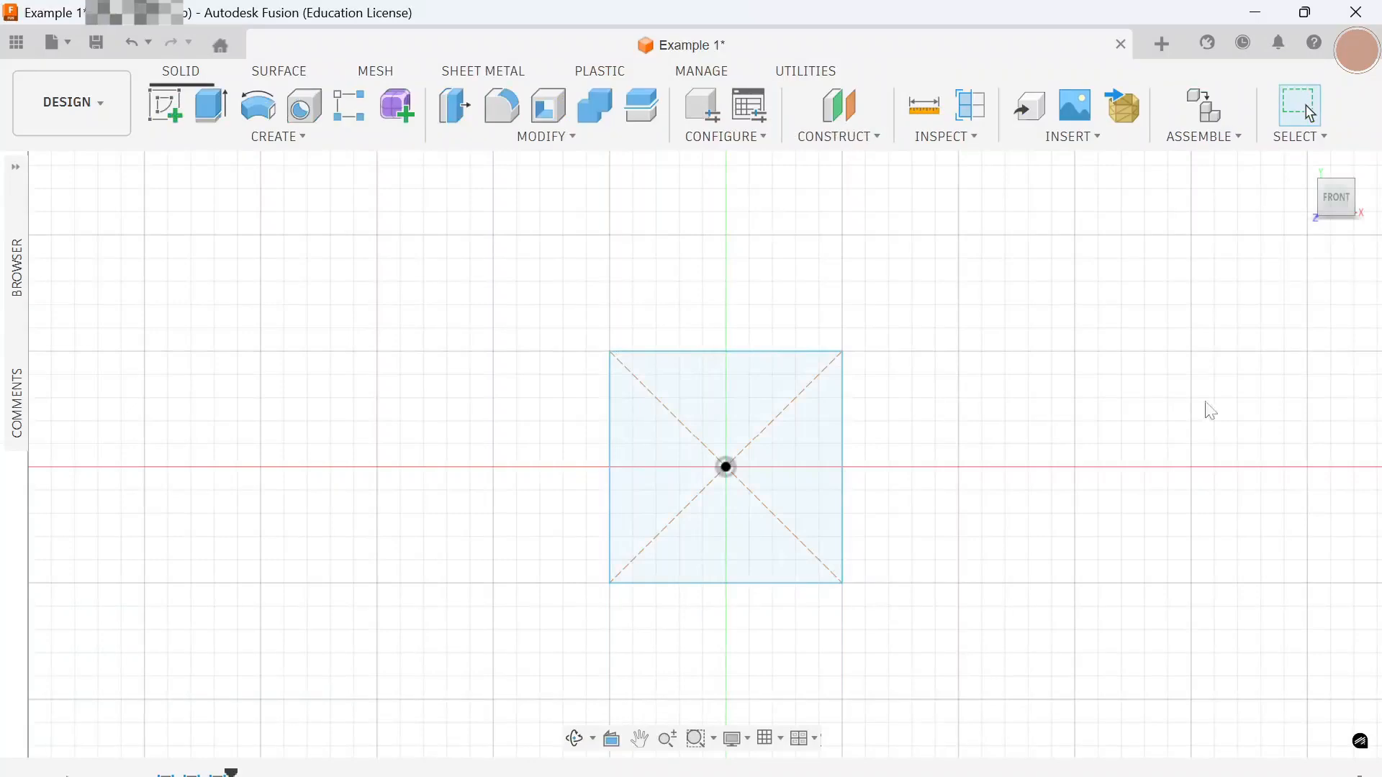
{"action": "left_click", "coordinate": [1352, 184]}
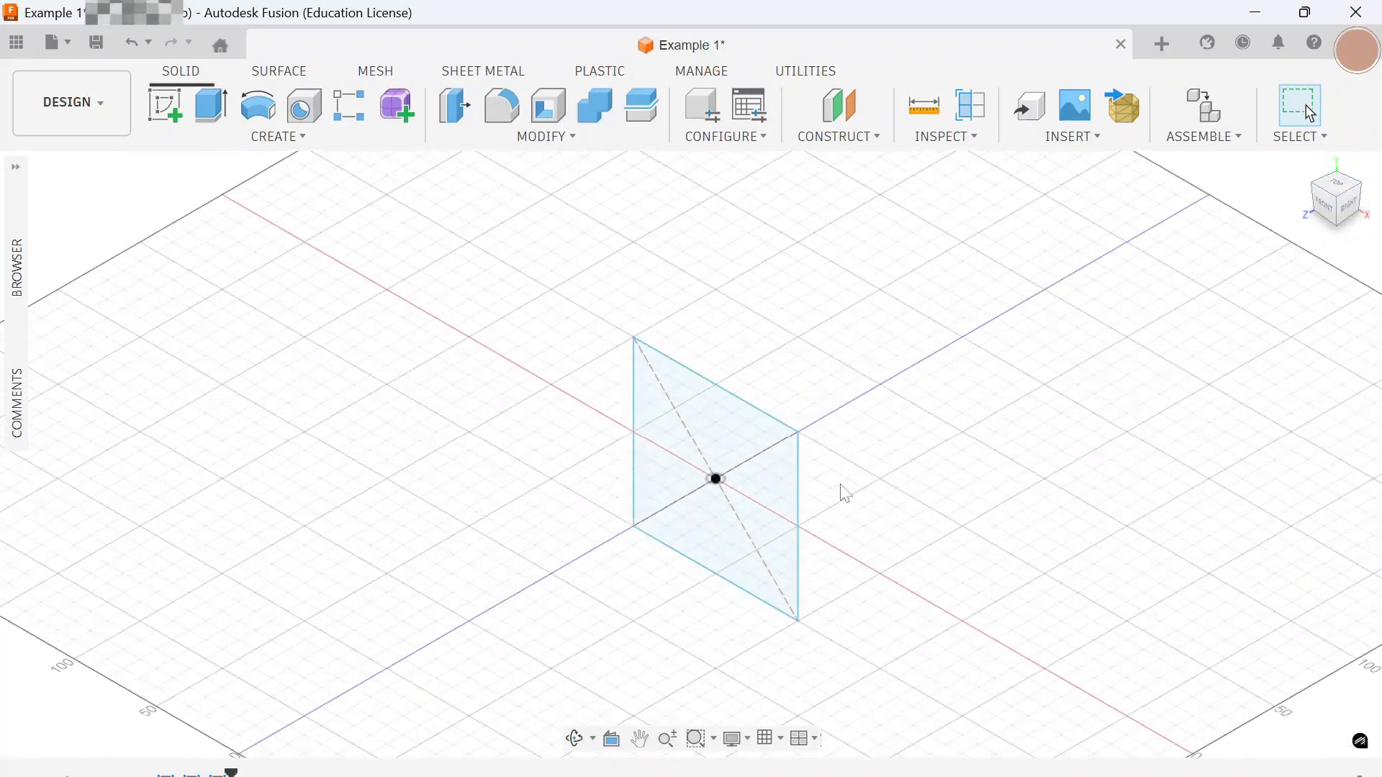
Step: Set up a thin extrude of the square profile with a distance of 50 mm toward the front
{"action": "scroll", "coordinate": [791, 642], "scroll_direction": "up", "scroll_amount": 2}
{"action": "middle_click_drag", "start_coordinate": [904, 555], "coordinate": [925, 501]}
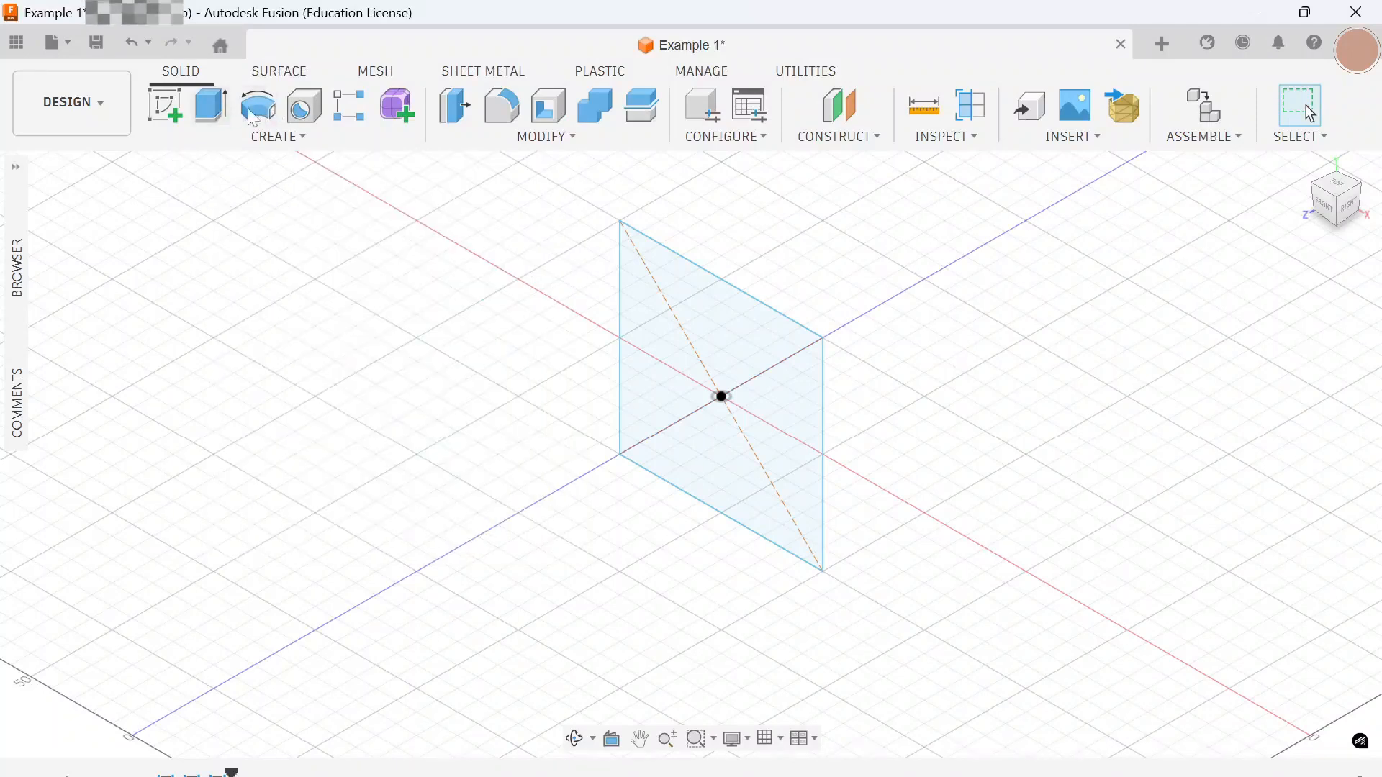
{"action": "mouse_move", "coordinate": [306, 115]}
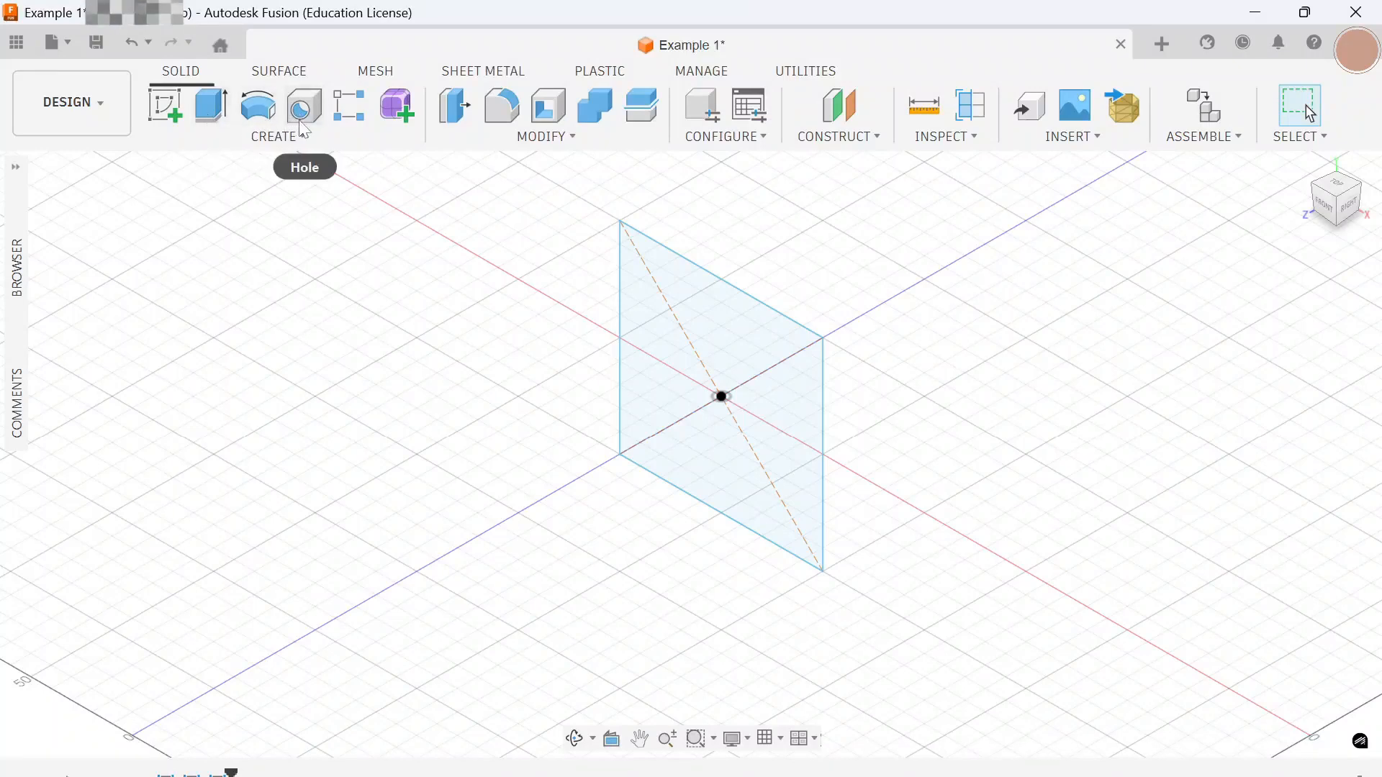
{"action": "left_click", "coordinate": [211, 108]}
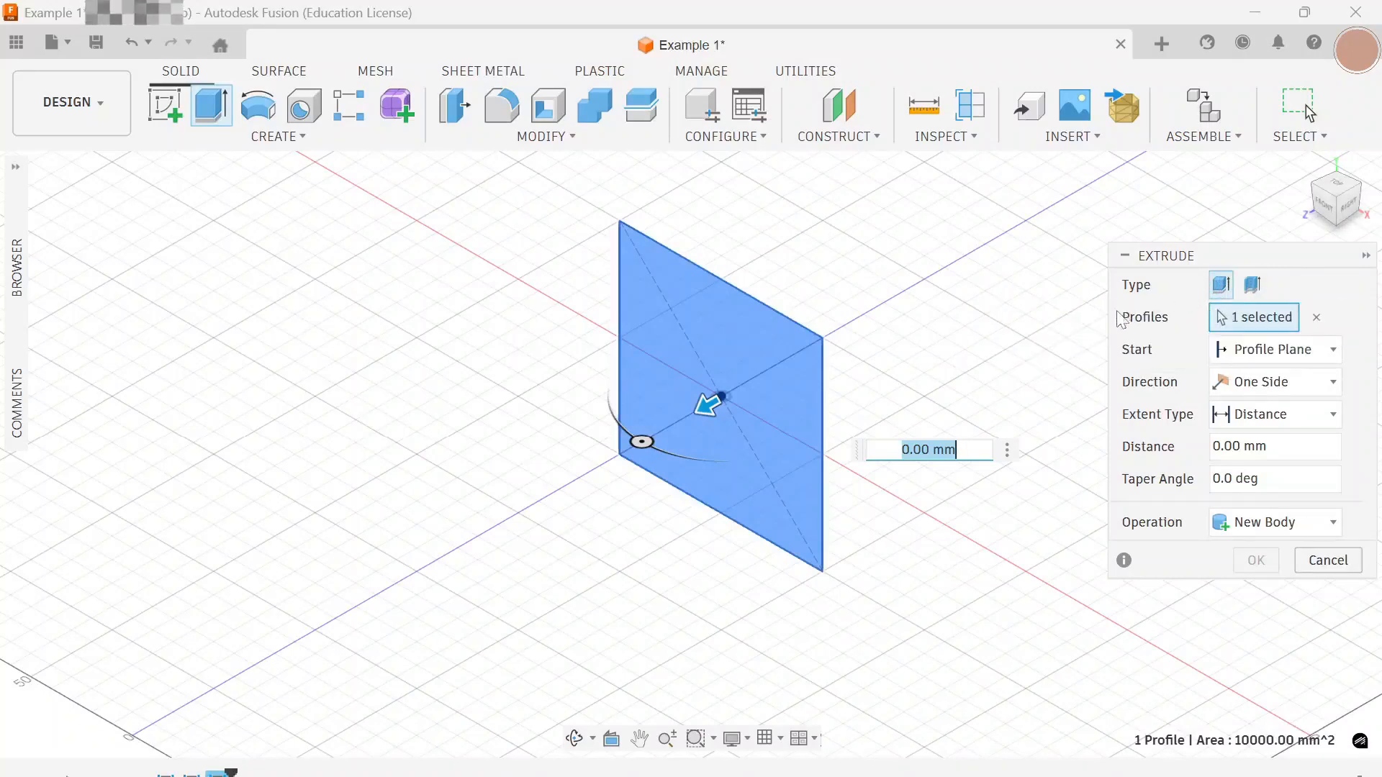
{"action": "mouse_move", "coordinate": [713, 404]}
{"action": "left_mouse_down"}
{"action": "mouse_move", "coordinate": [597, 487]}
{"action": "mouse_move", "coordinate": [717, 416]}
{"action": "left_mouse_up"}
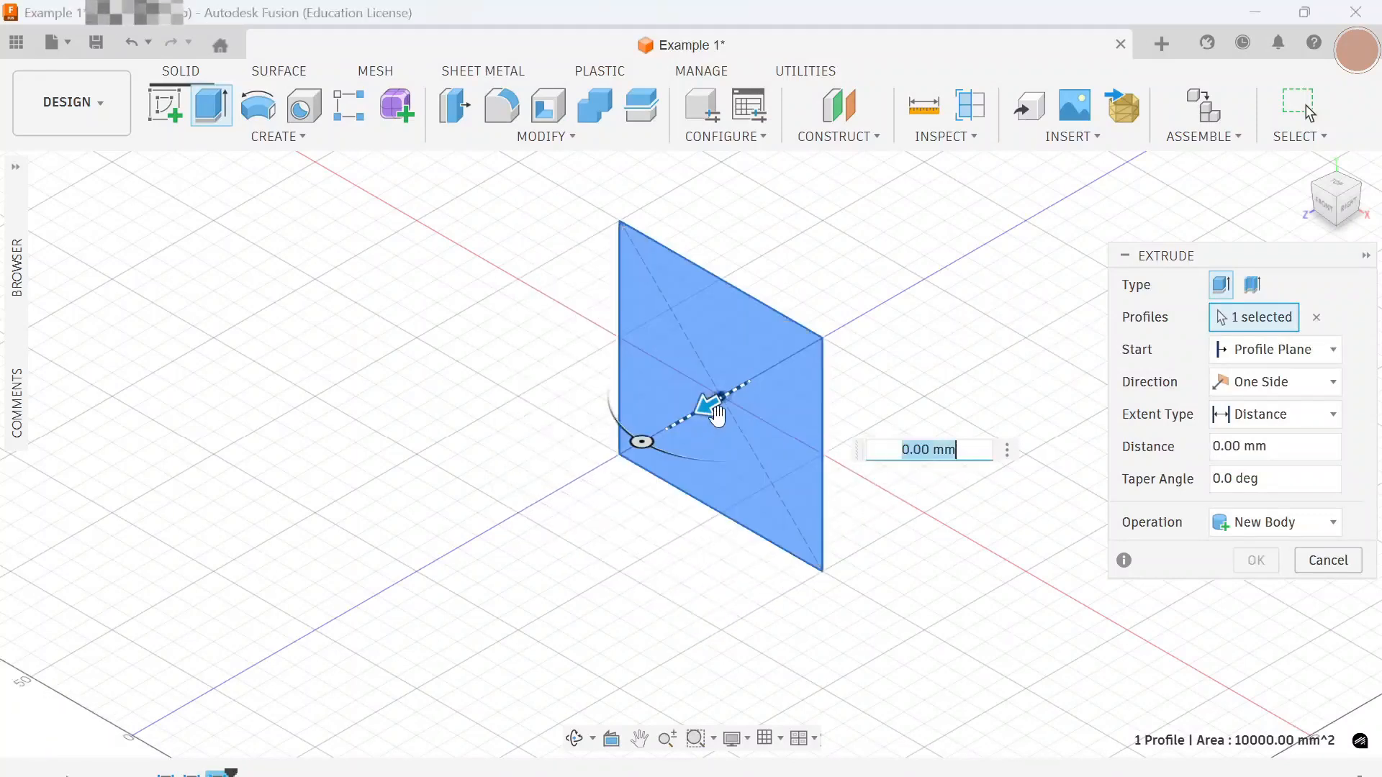
{"action": "left_click", "coordinate": [1253, 285]}
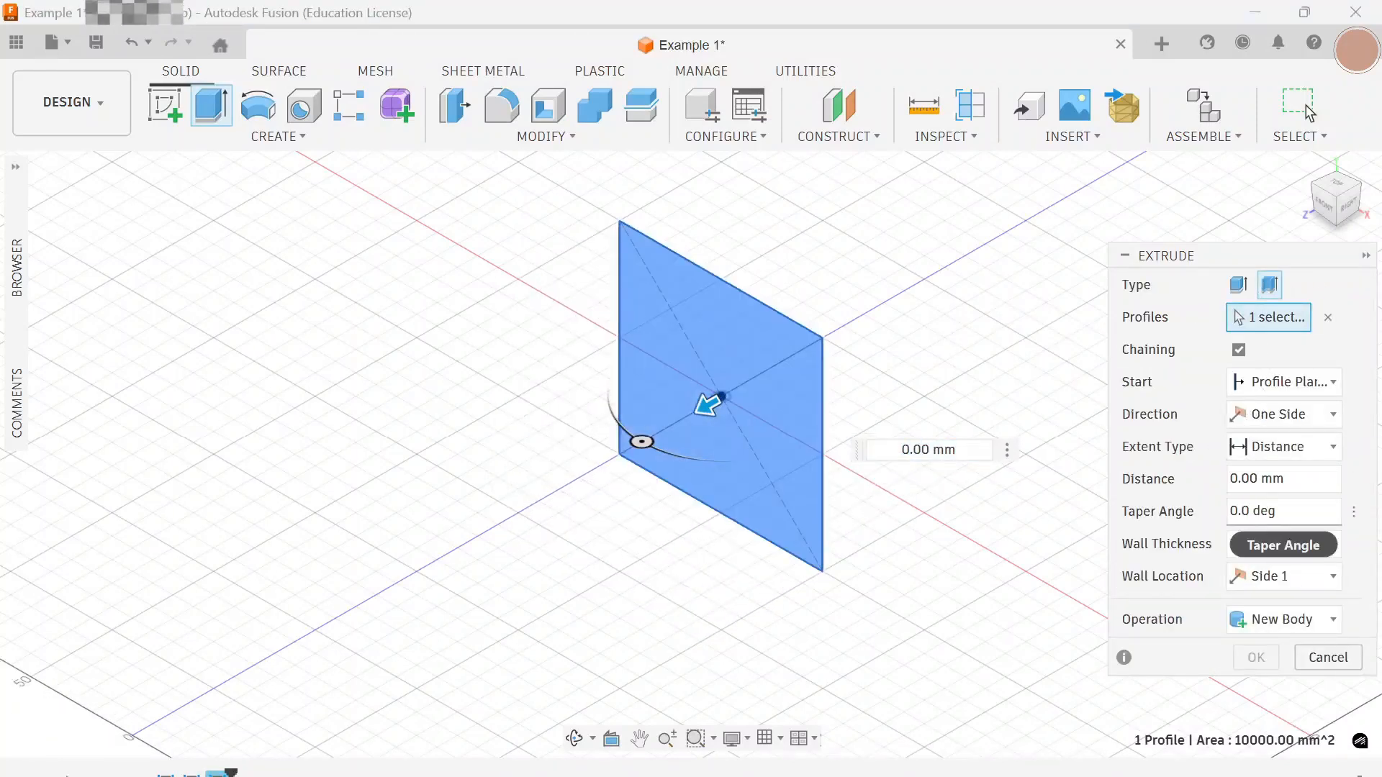
{"action": "left_click", "coordinate": [716, 414]}
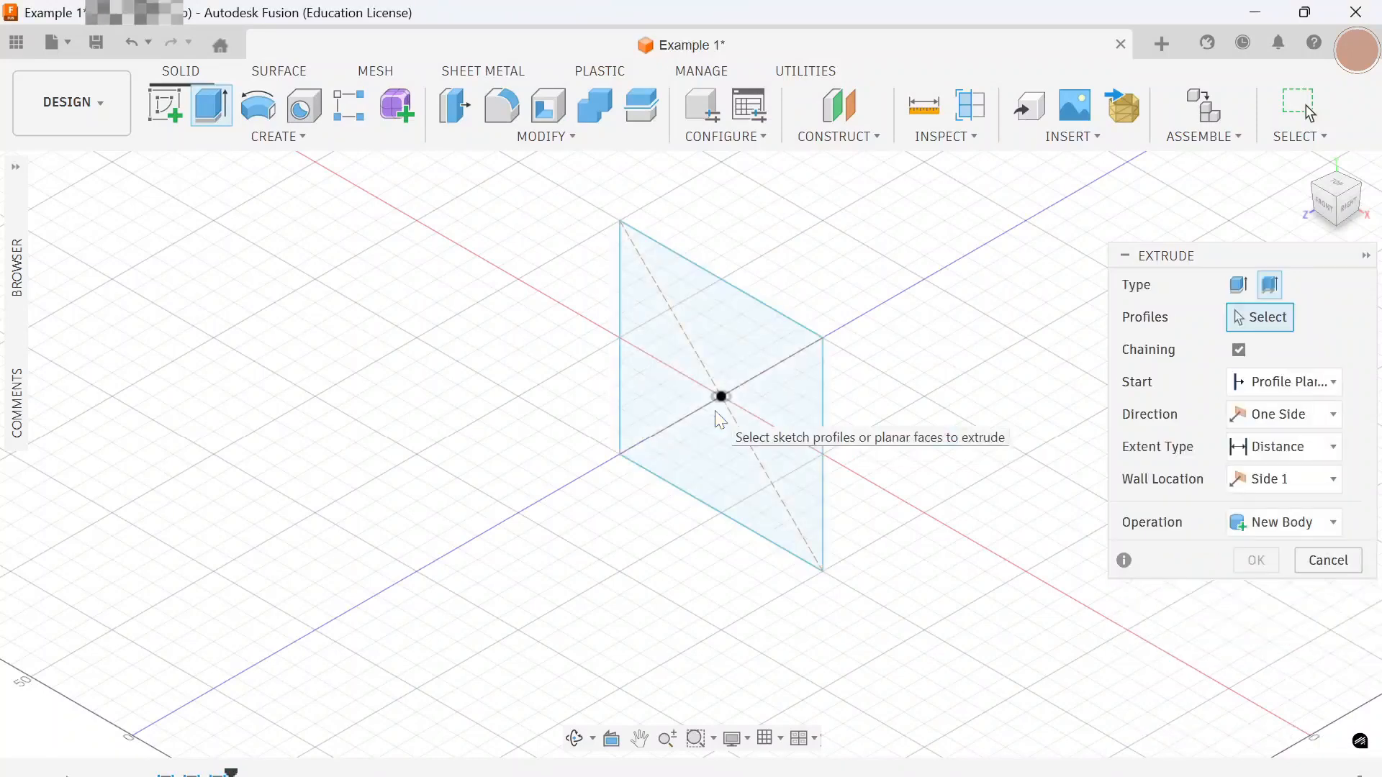
{"action": "left_click", "coordinate": [763, 456]}
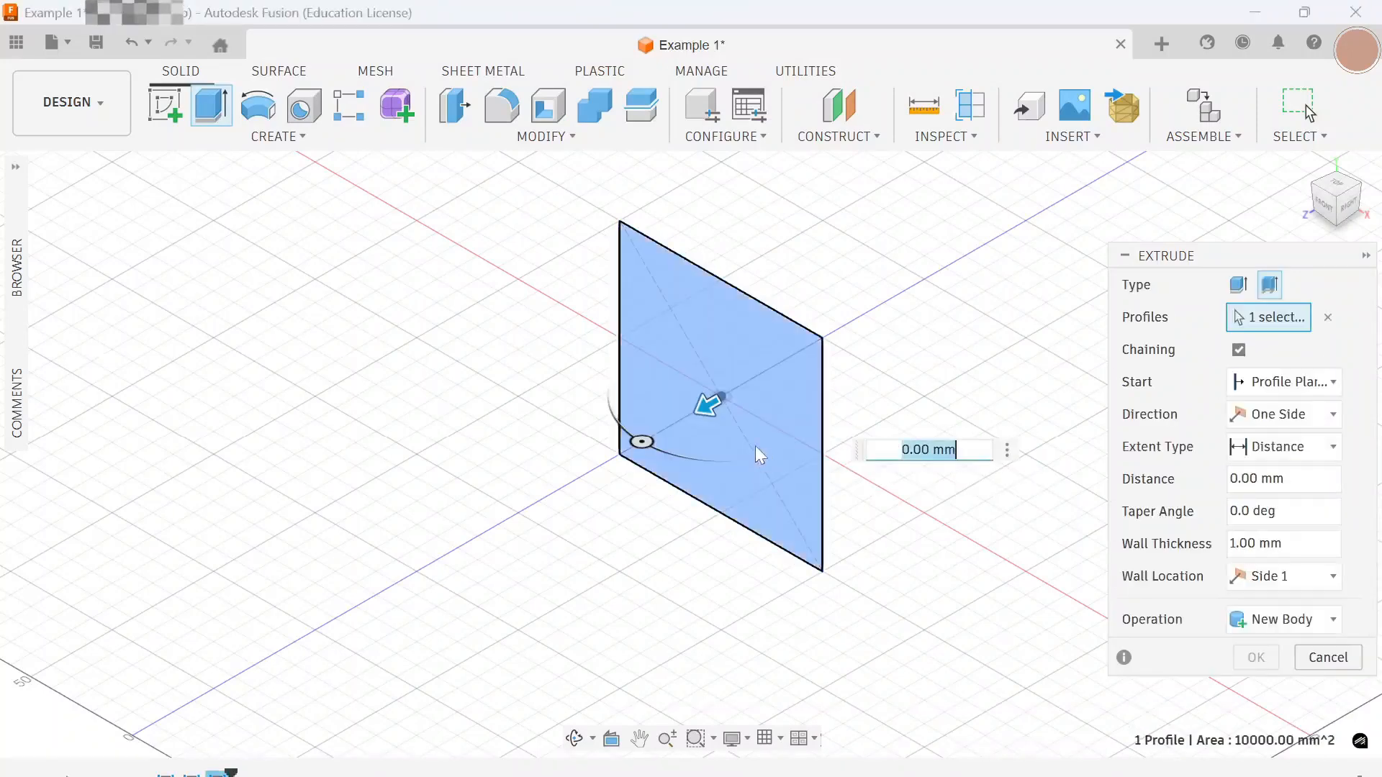
{"action": "left_click_drag", "start_coordinate": [709, 405], "coordinate": [606, 463]}
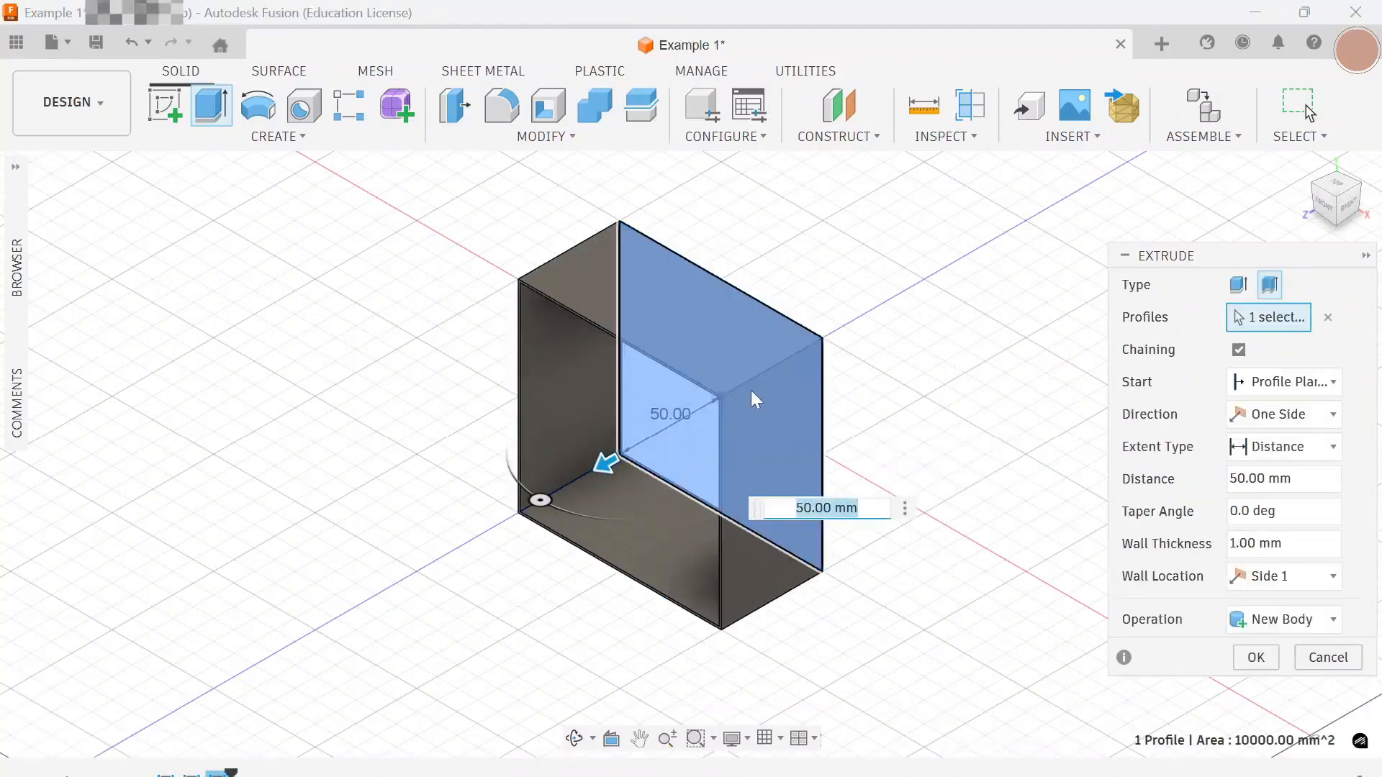
Step: Set the thin extrude's wall thickness to 5 mm, then clear and reselect the square profile
{"action": "left_click_drag", "start_coordinate": [1293, 544], "coordinate": [1228, 544]}
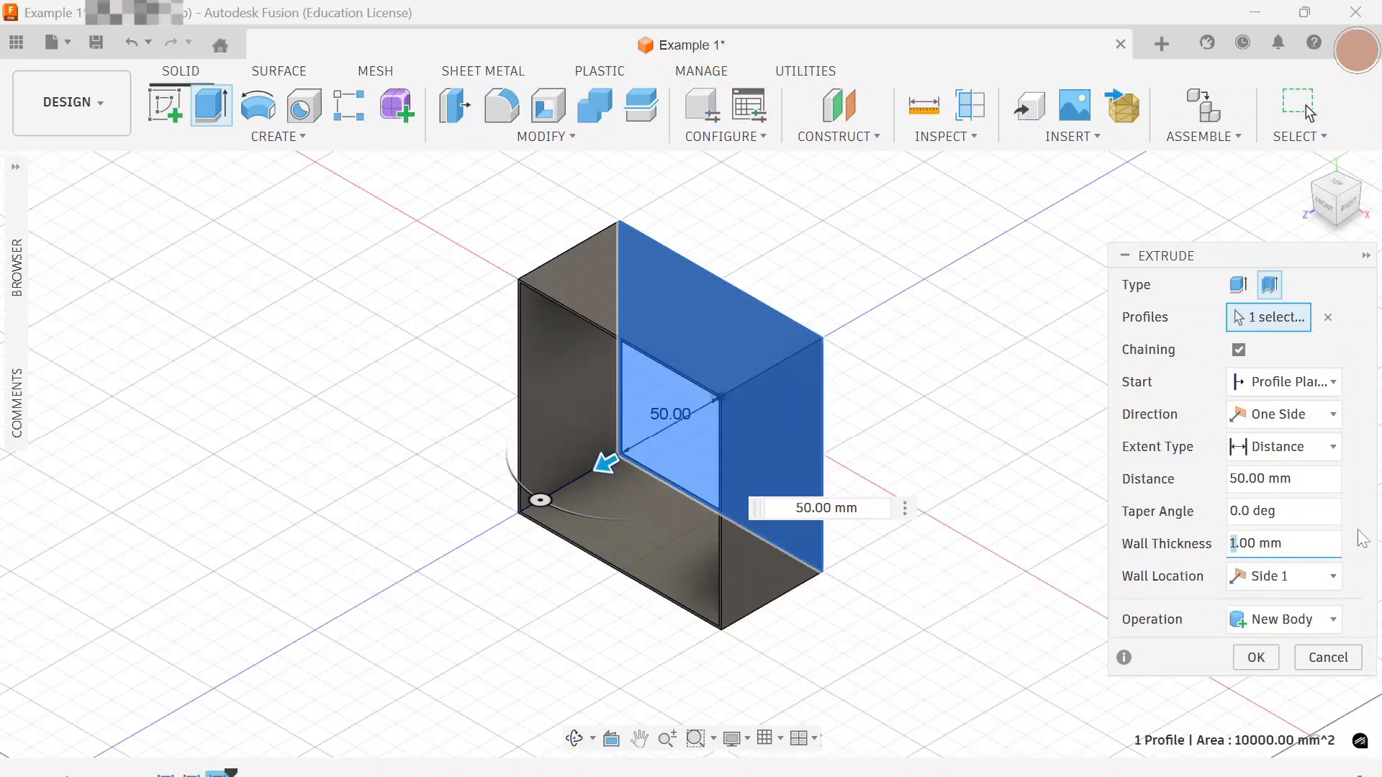
{"action": "type", "text": "8"}
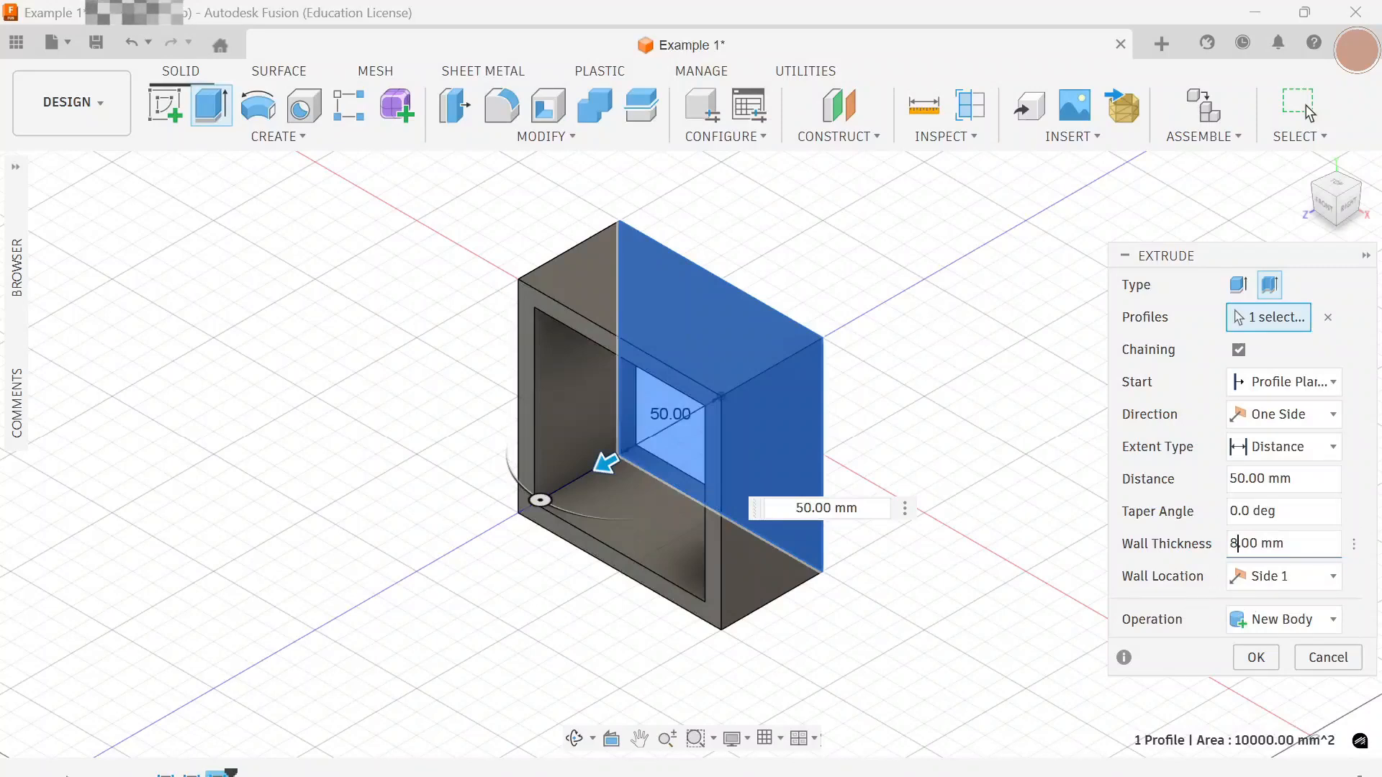
{"action": "key", "text": "BackSpace"}
{"action": "type", "text": "5"}
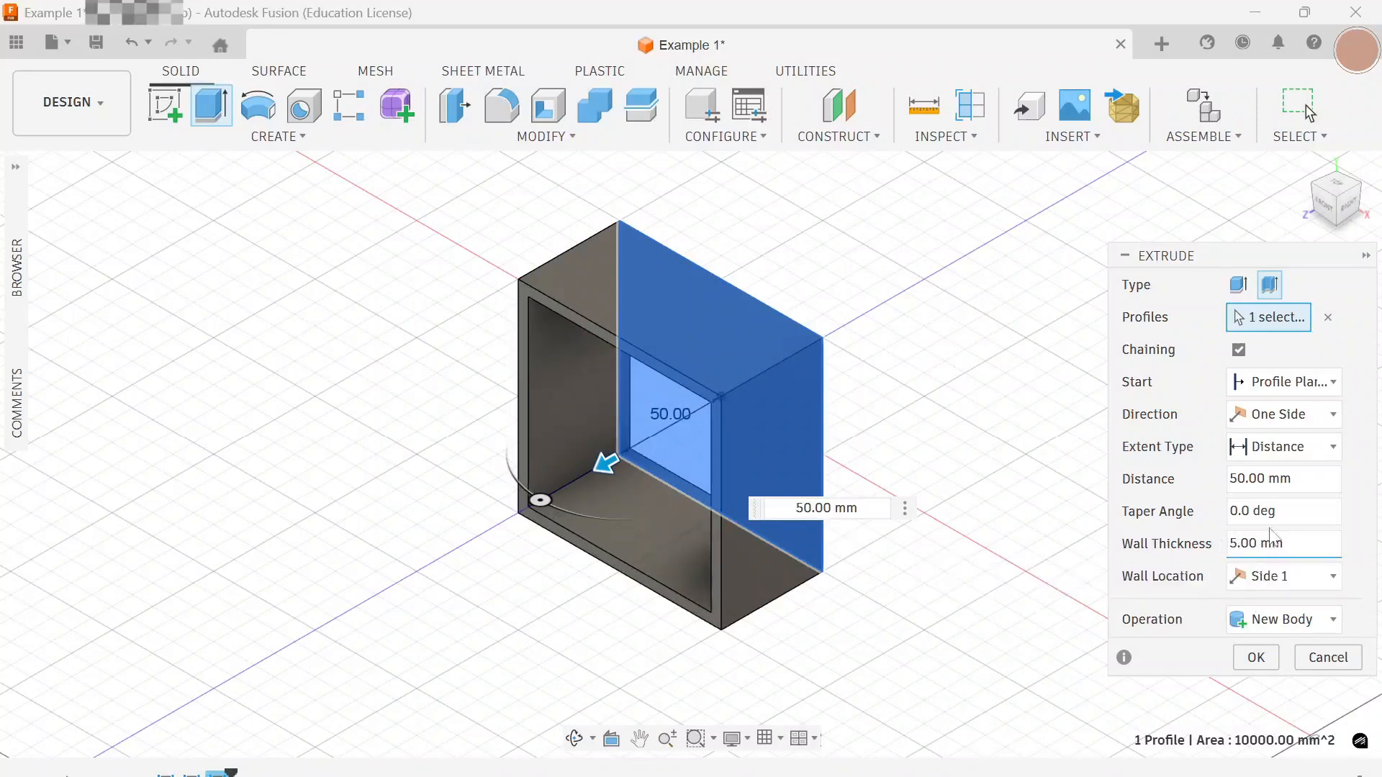
{"action": "left_click", "coordinate": [1326, 318]}
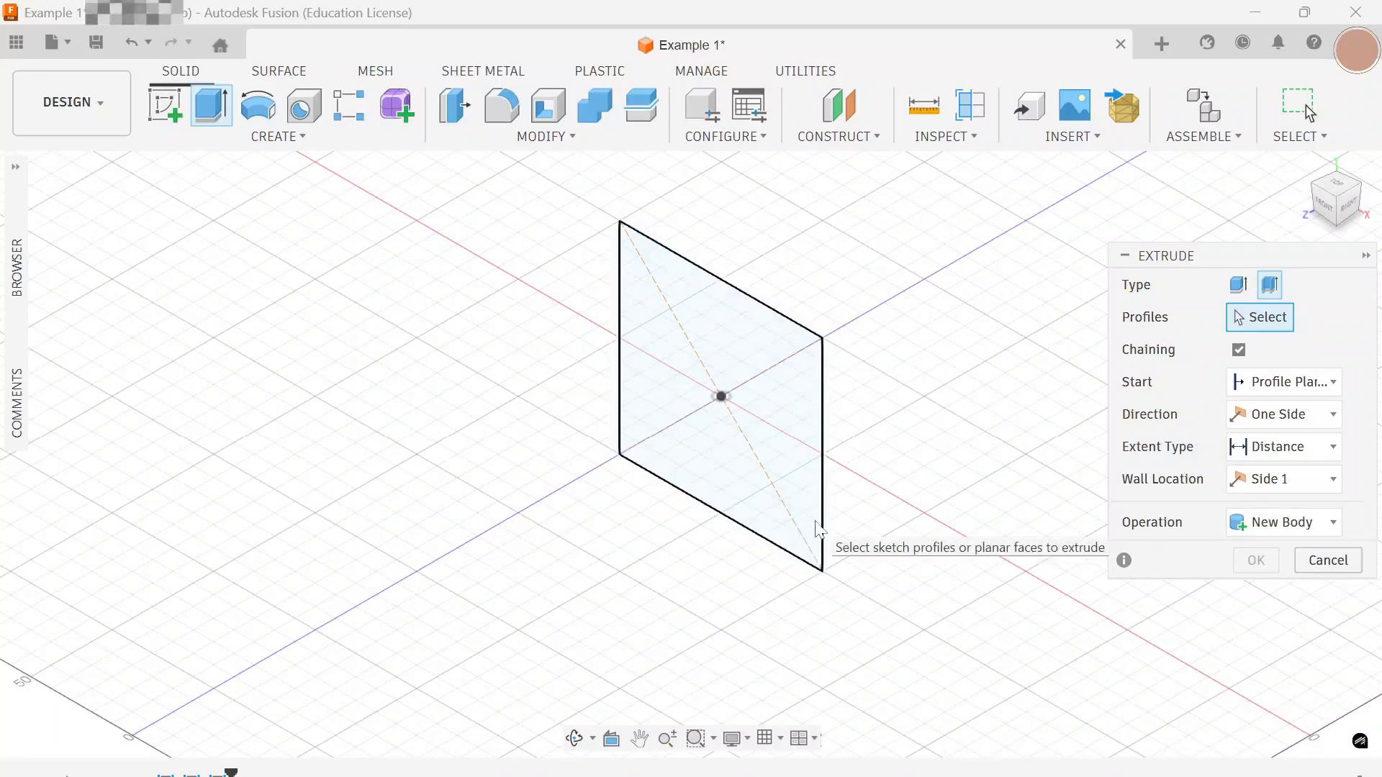
{"action": "left_click", "coordinate": [731, 472]}
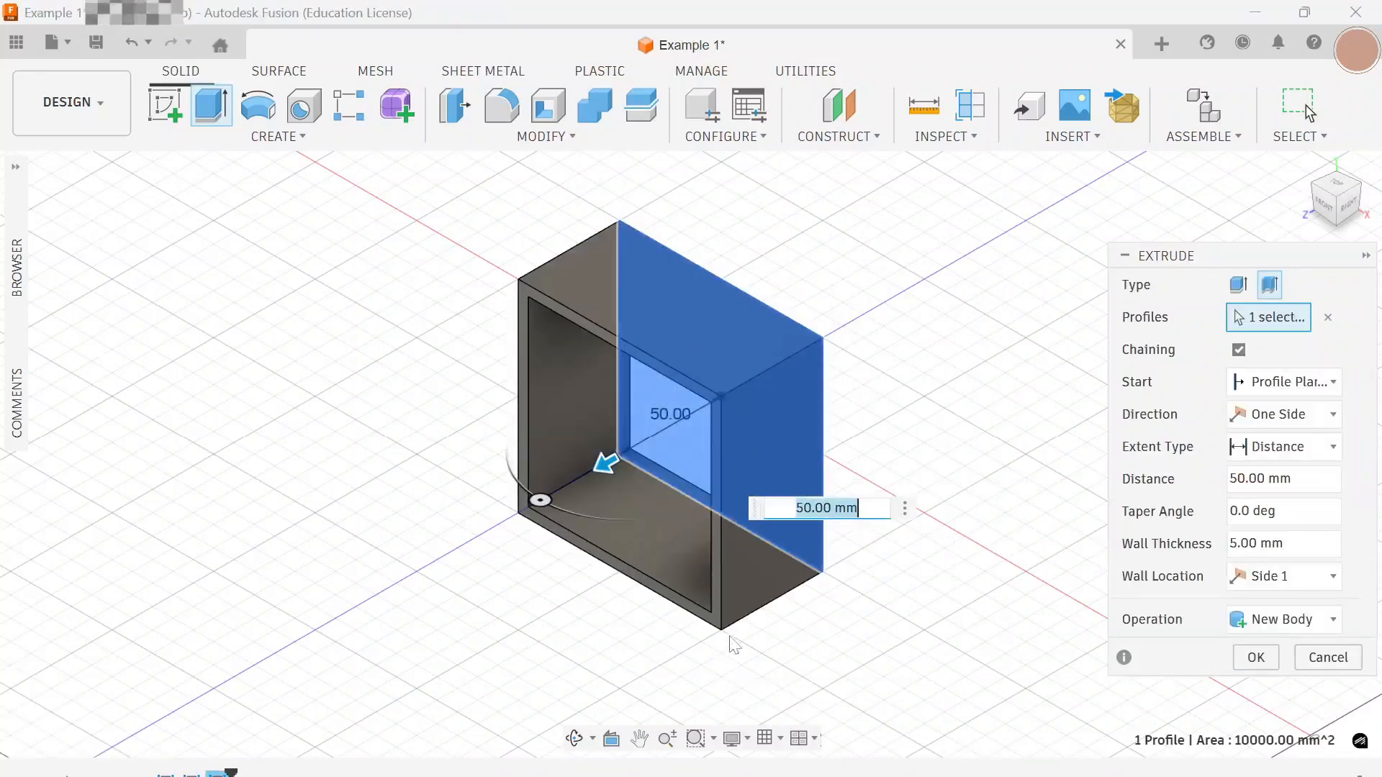
Step: Start the extrusion at an offset of 30 mm from the sketch plane
{"action": "left_click", "coordinate": [1309, 383]}
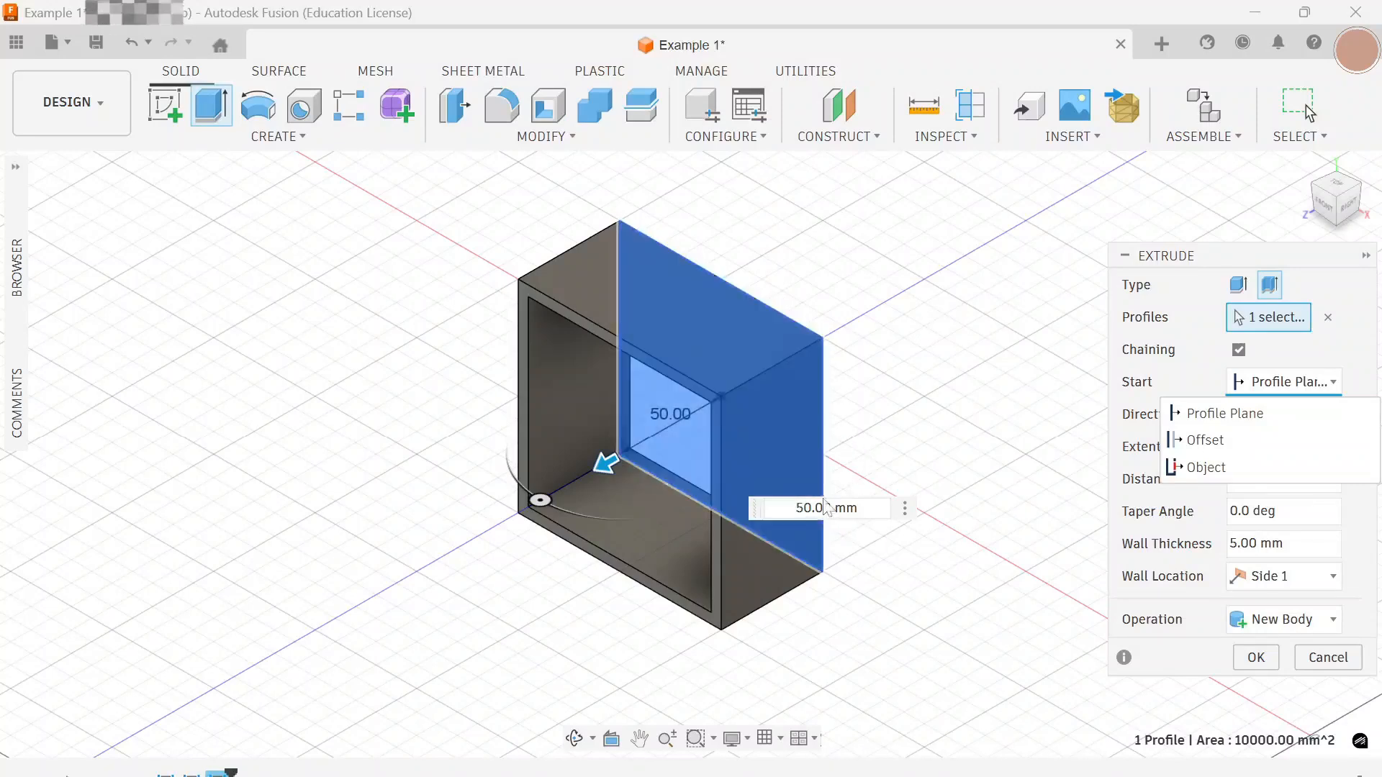
{"action": "left_click", "coordinate": [1174, 441]}
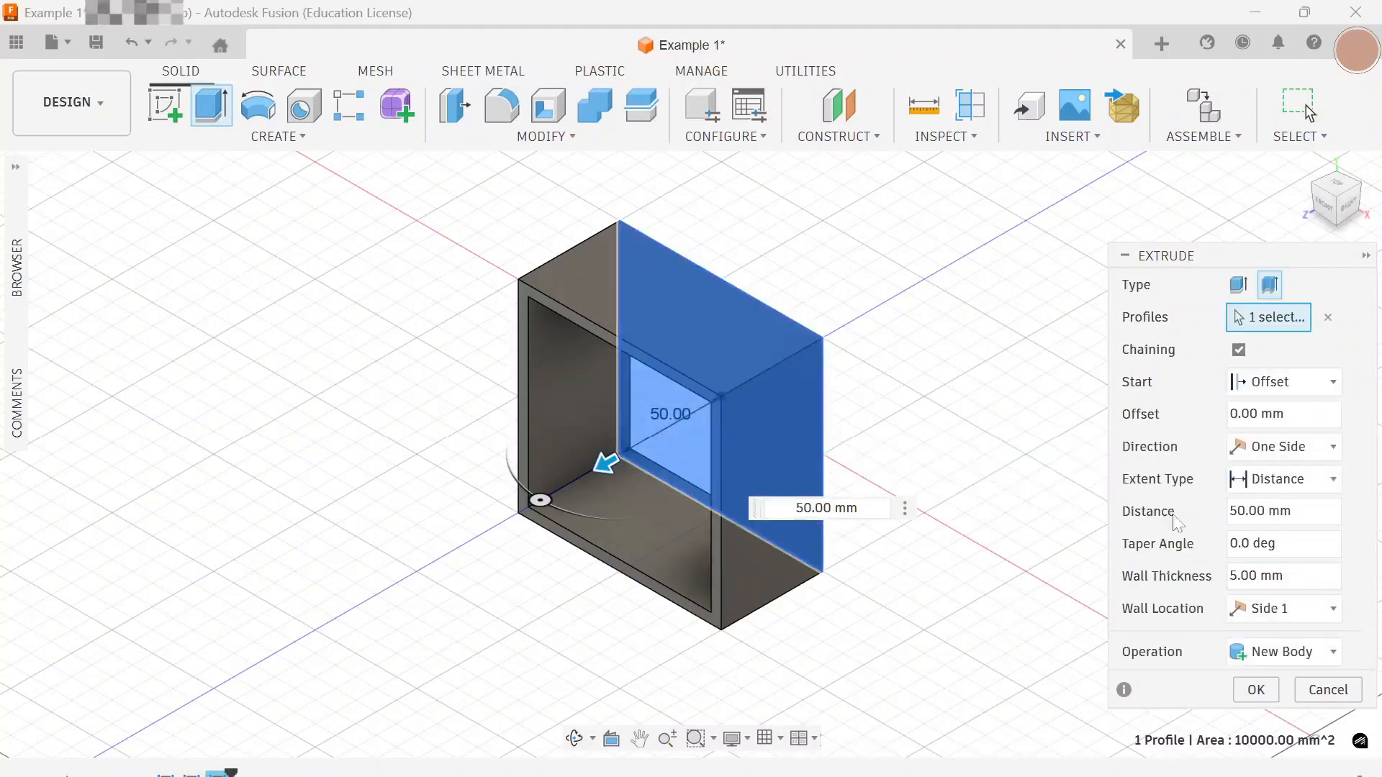
{"action": "left_click", "coordinate": [1237, 415]}
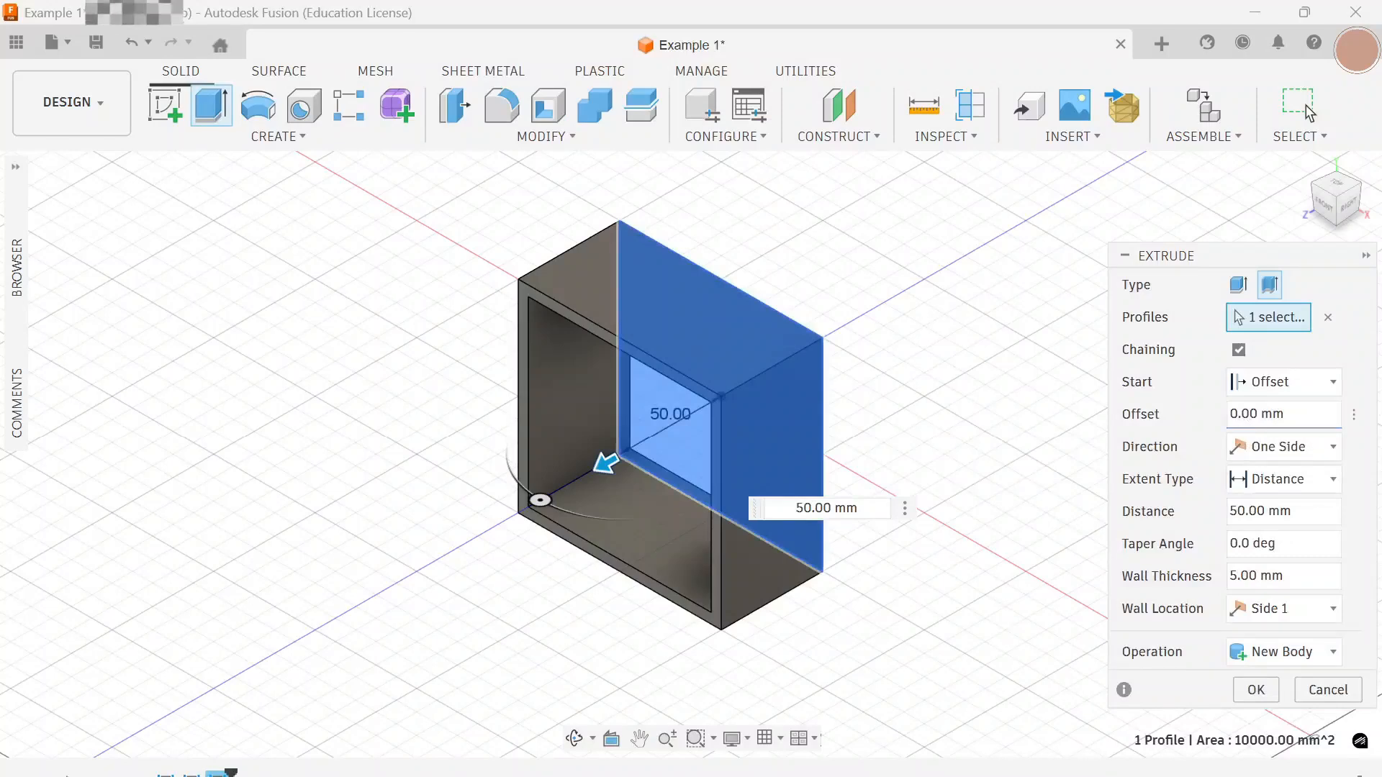
{"action": "key", "text": "BackSpace"}
{"action": "type", "text": "30"}
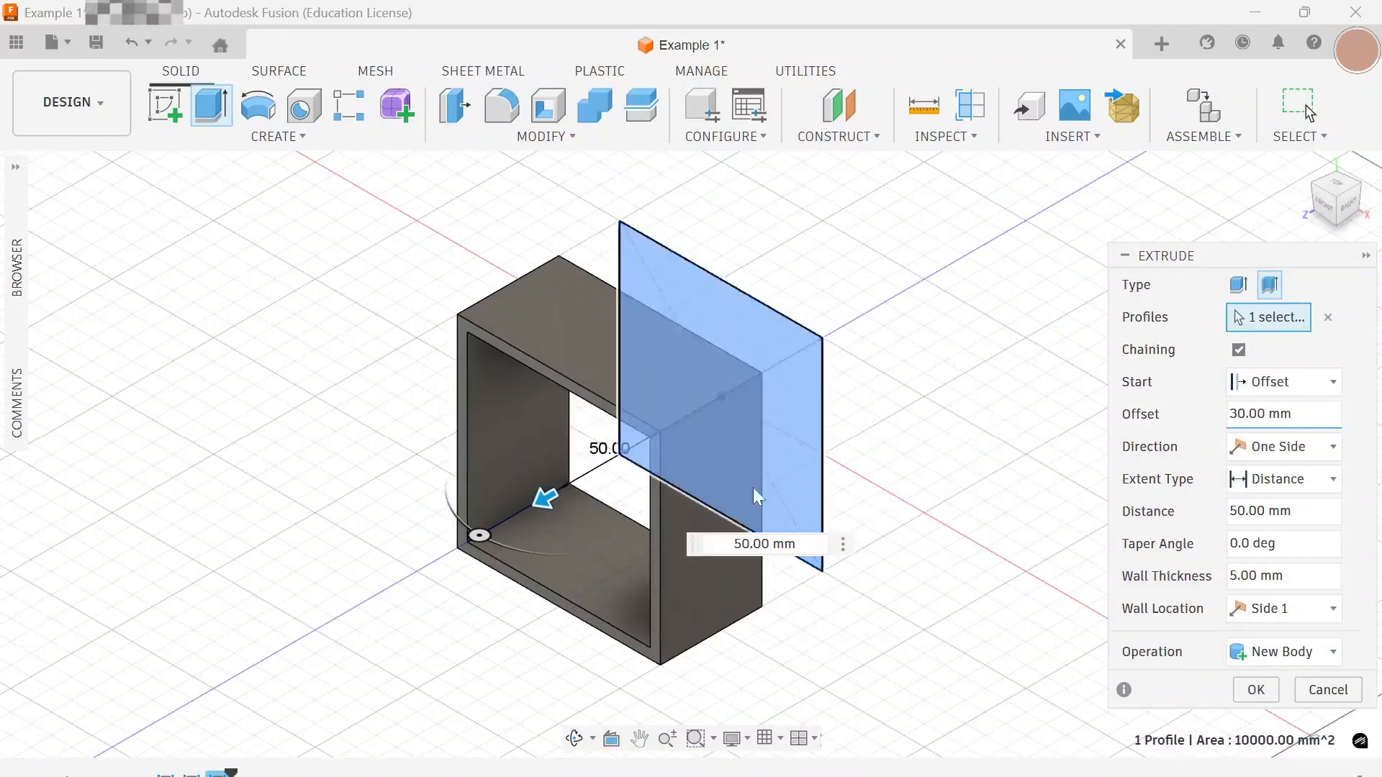
Step: Reduce the extrusion distance to 30 mm and orbit around the preview to inspect its gap from the profile
{"action": "mouse_move", "coordinate": [539, 492]}
{"action": "left_mouse_down"}
{"action": "mouse_move", "coordinate": [652, 460]}
{"action": "mouse_move", "coordinate": [588, 502]}
{"action": "left_mouse_up"}
{"action": "middle_click_drag", "start_coordinate": [903, 508], "coordinate": [794, 492], "text": "shift"}
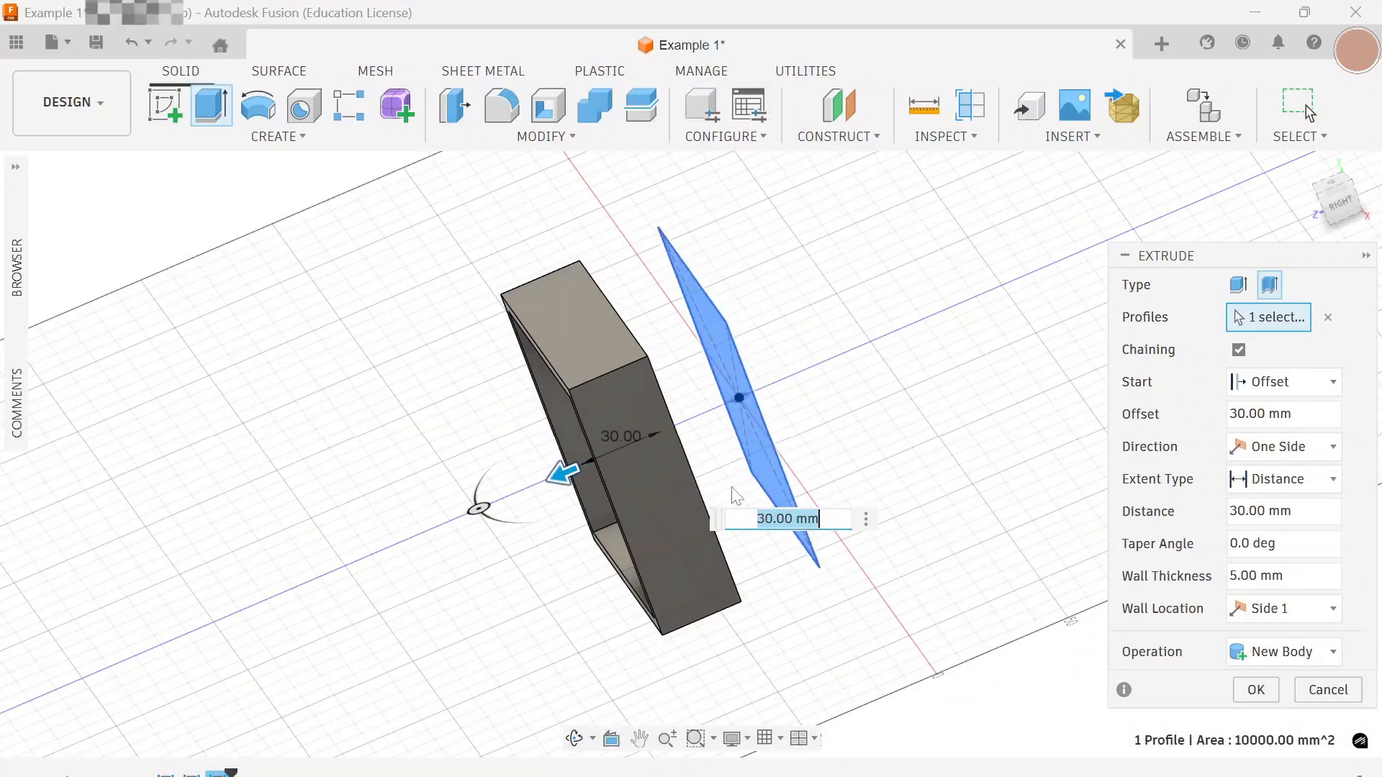
{"action": "middle_click_drag", "start_coordinate": [896, 461], "coordinate": [958, 469], "text": "shift"}
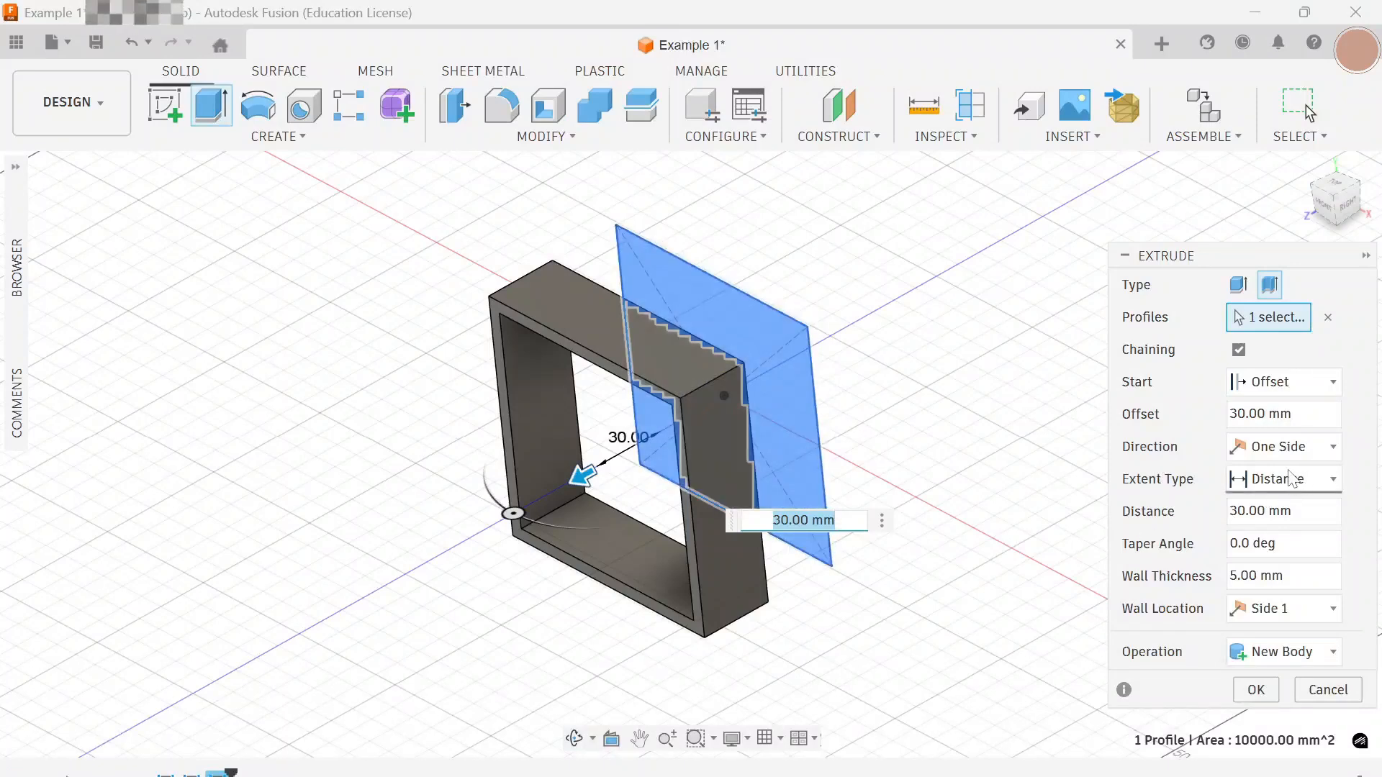
Step: Start the thin extrude from the profile plane instead of an offset, keeping Distance as the extent type
{"action": "left_click", "coordinate": [1282, 382]}
{"action": "left_click", "coordinate": [1279, 414]}
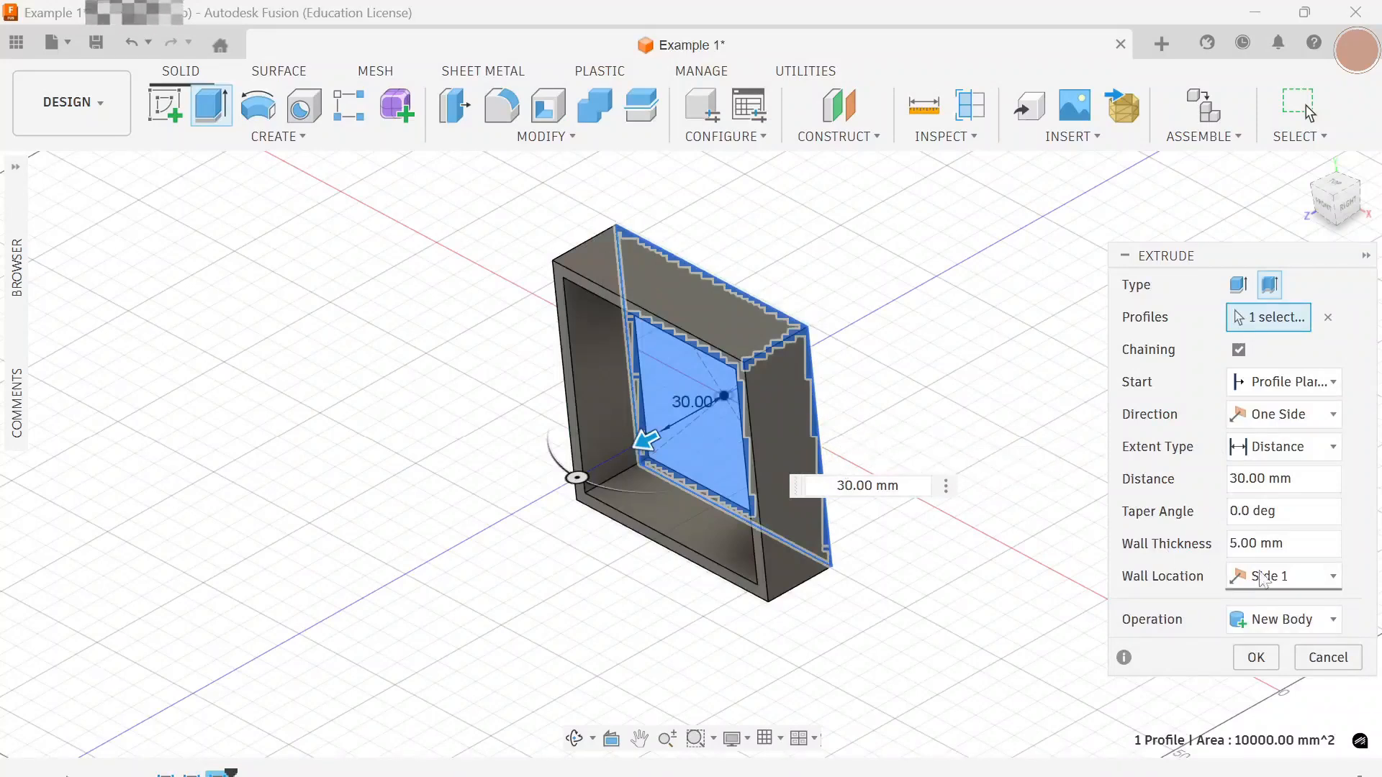
{"action": "left_click", "coordinate": [1314, 459]}
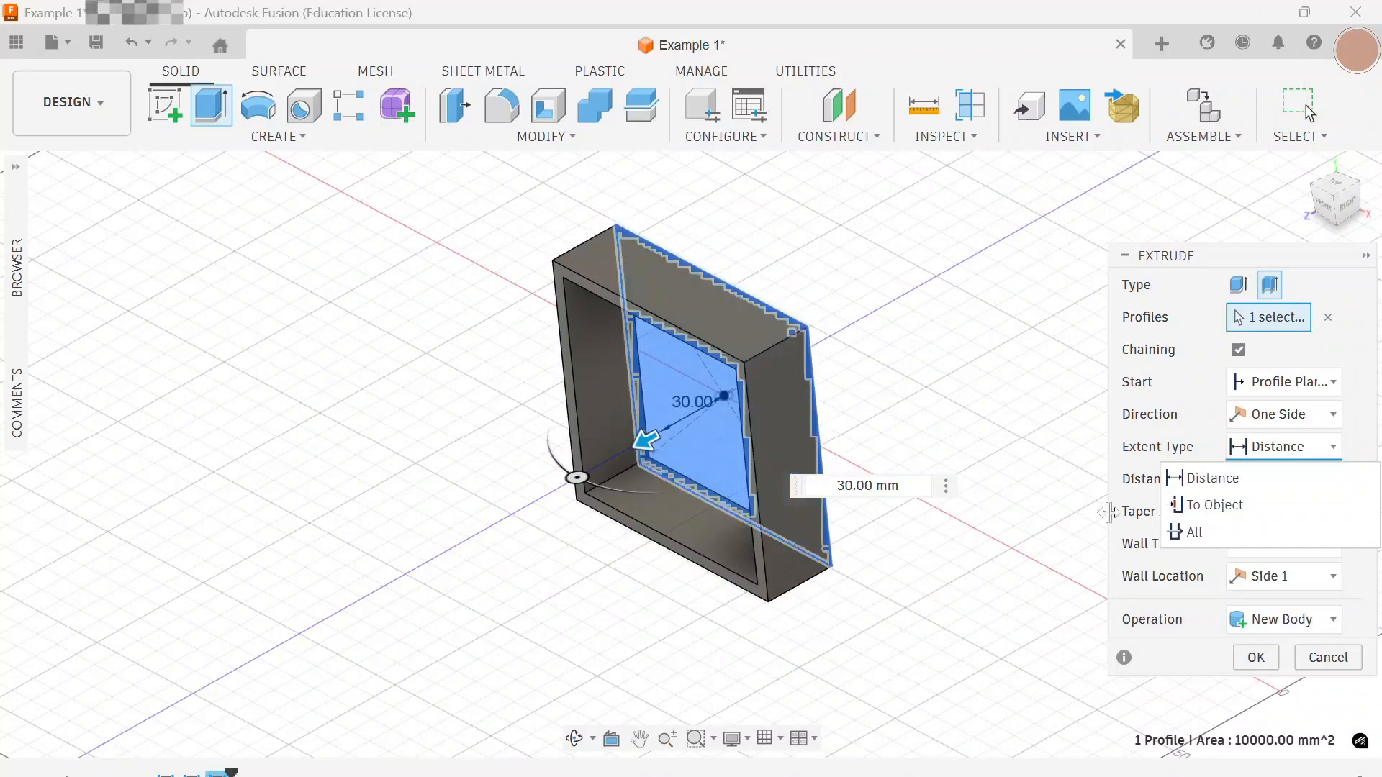
{"action": "left_click", "coordinate": [1182, 481]}
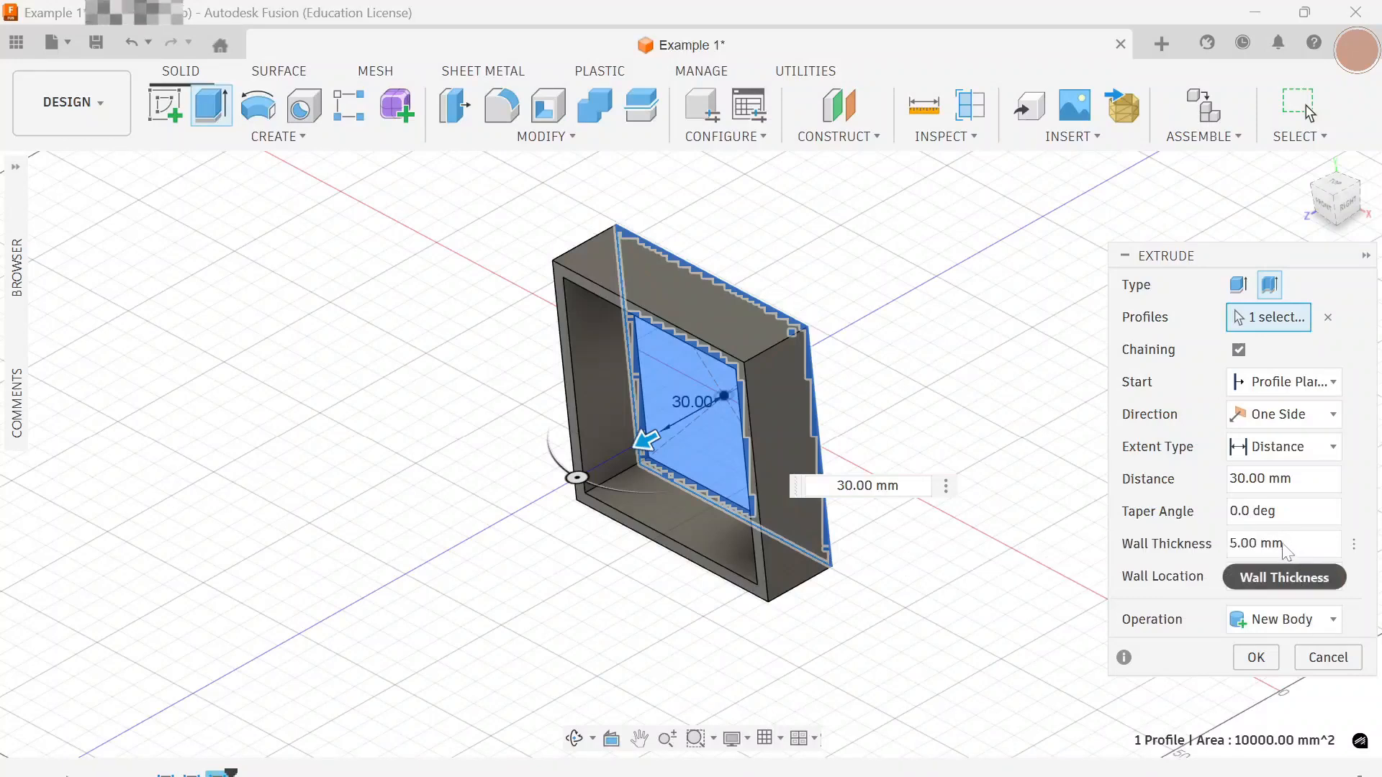
Step: Try a taper angle of 10 degrees on the thin extrude, stretching its distance to 100 mm and back to 70 mm
{"action": "left_click", "coordinate": [1233, 517]}
{"action": "type", "text": "1"}
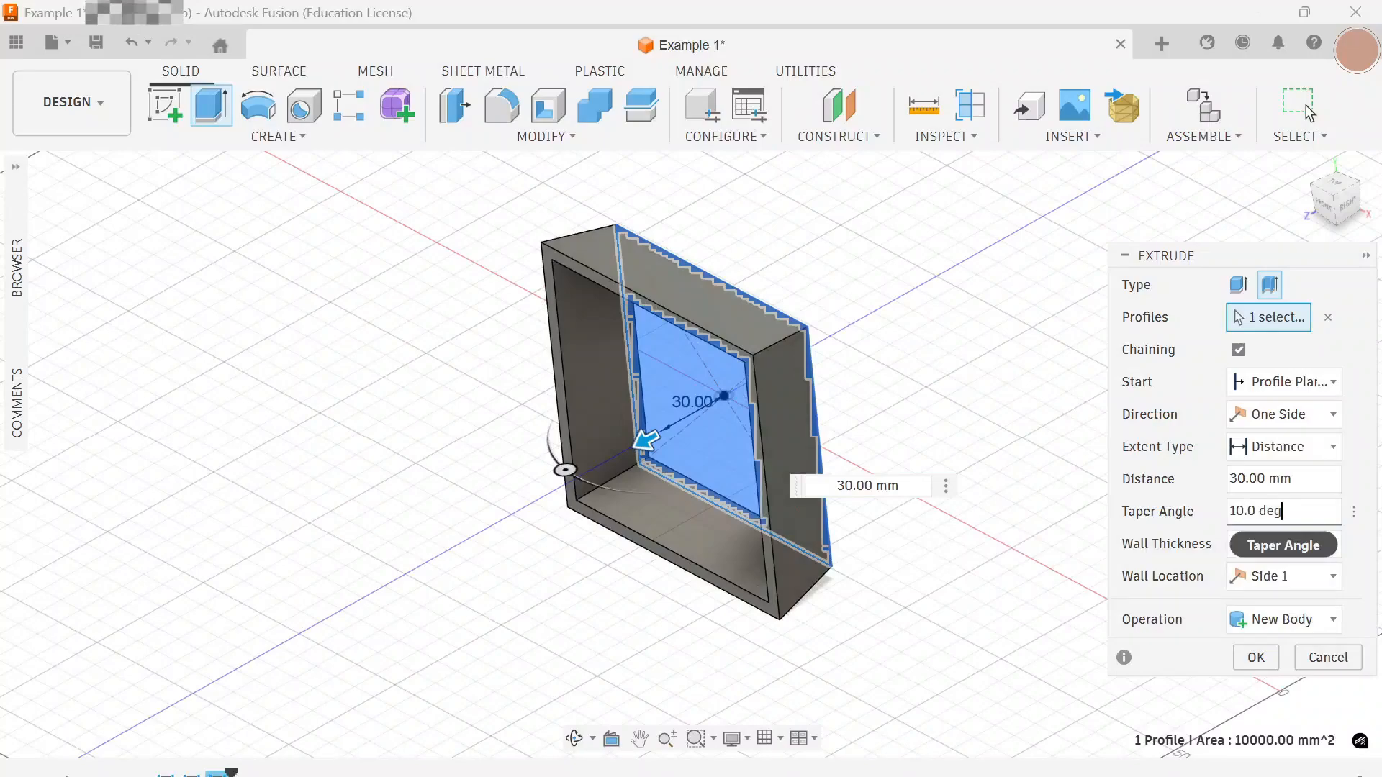
{"action": "middle_click_drag", "start_coordinate": [918, 452], "coordinate": [900, 414], "text": "shift"}
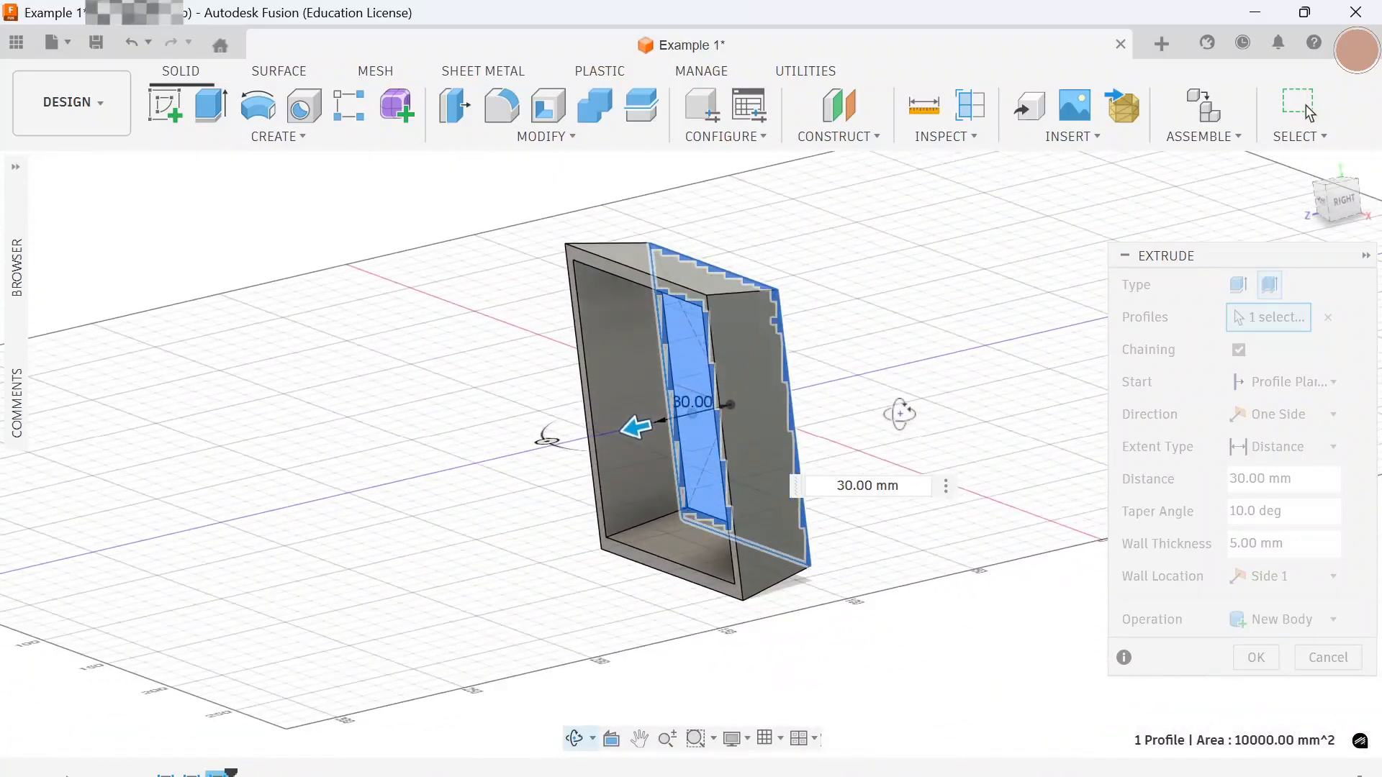
{"action": "left_click_drag", "start_coordinate": [633, 427], "coordinate": [465, 461]}
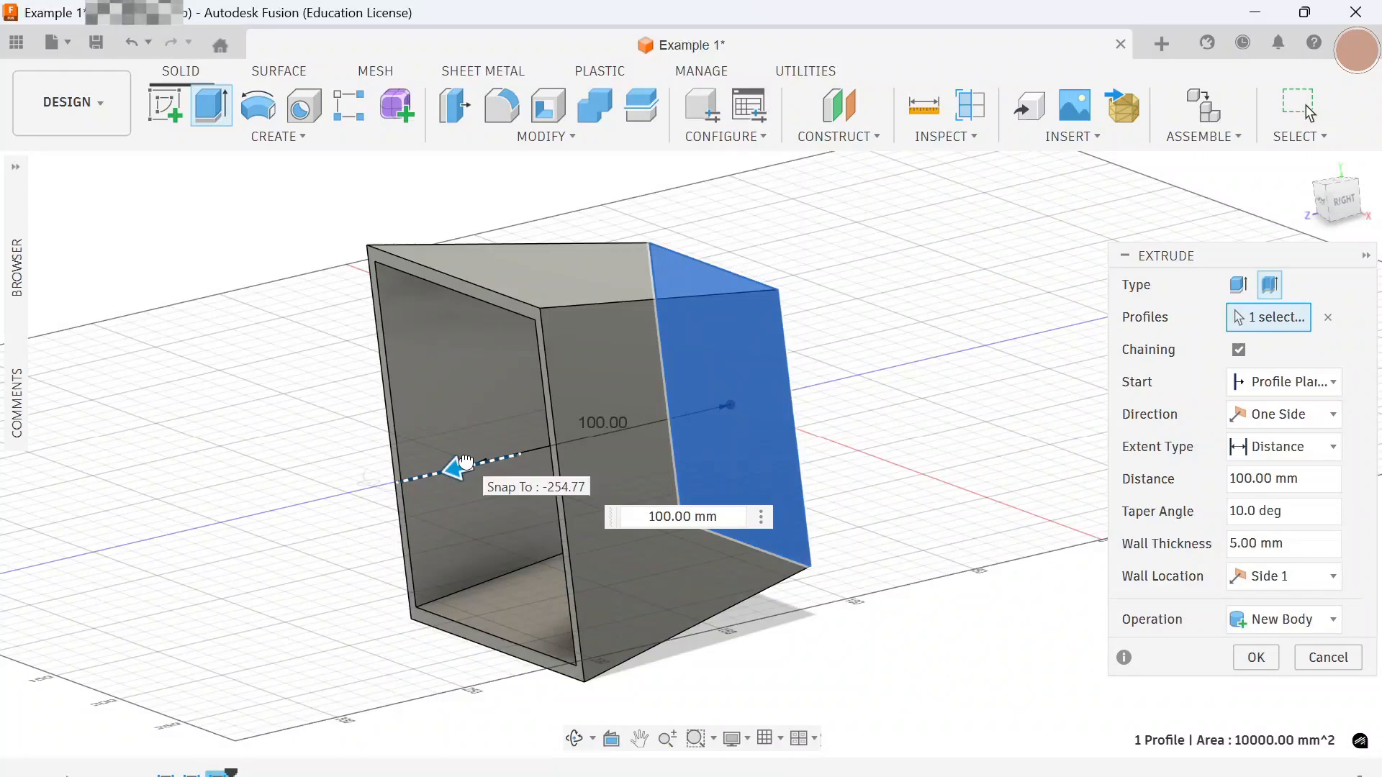
{"action": "left_click_drag", "start_coordinate": [456, 463], "coordinate": [553, 452]}
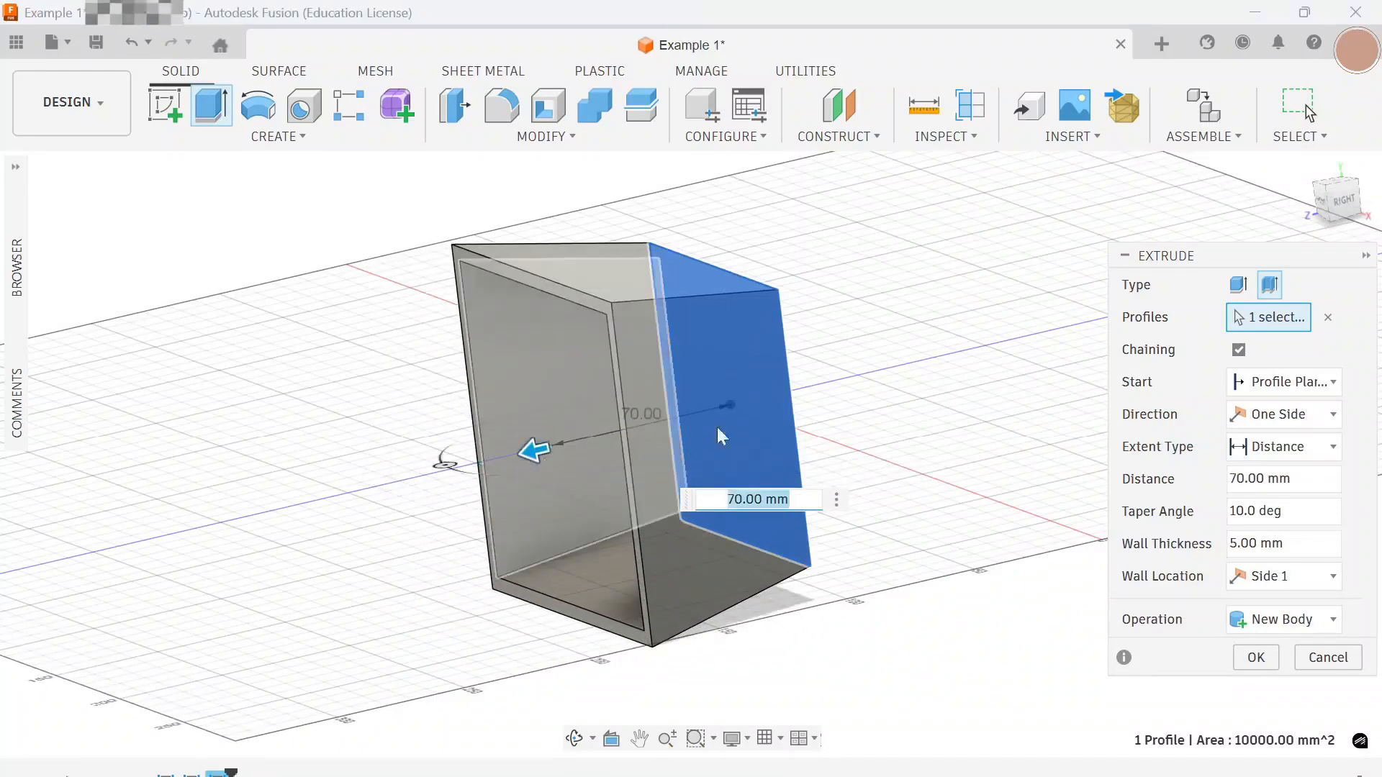
{"action": "middle_click_drag", "start_coordinate": [925, 372], "coordinate": [1001, 389], "text": "shift"}
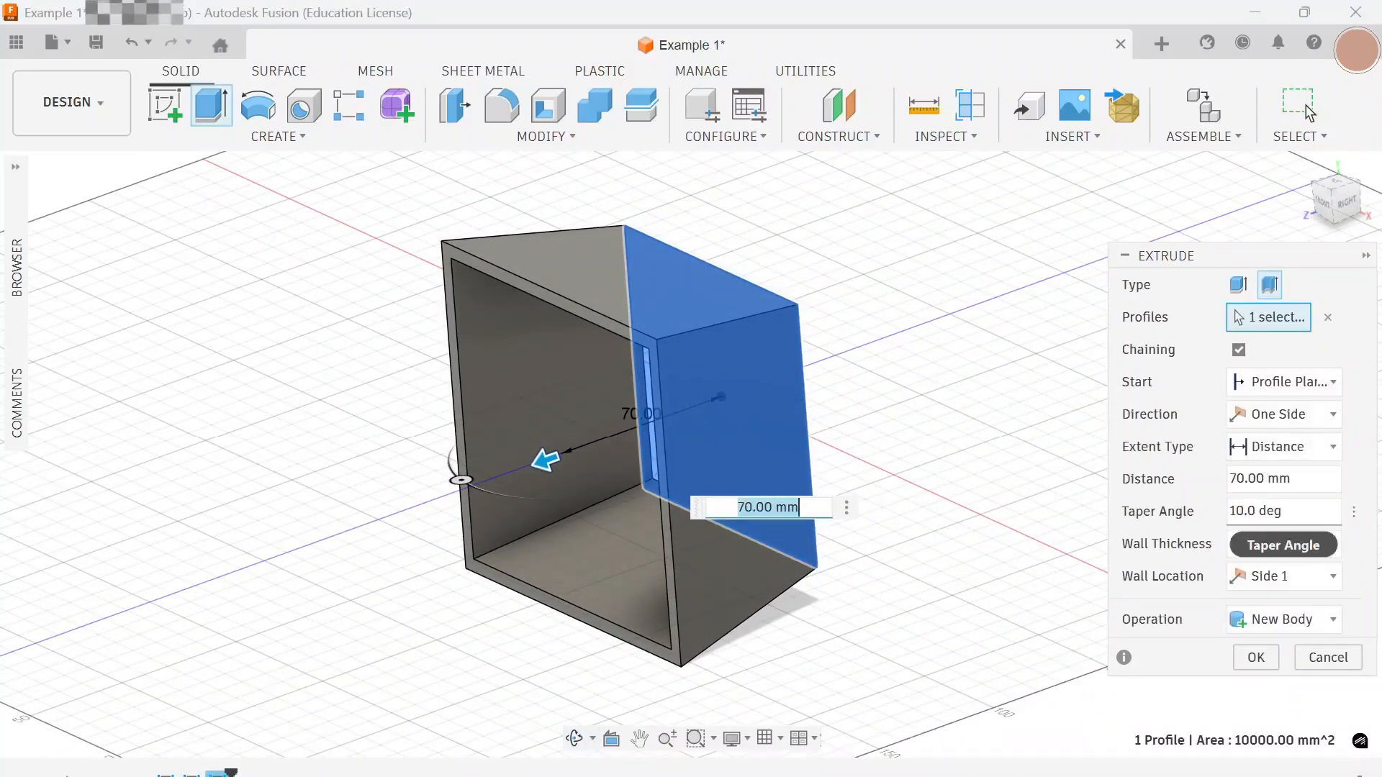
Step: Reset the extrusion's taper angle to 0 degrees and set its distance to 50 mm
{"action": "left_click", "coordinate": [1245, 511]}
{"action": "type", "text": "0."}
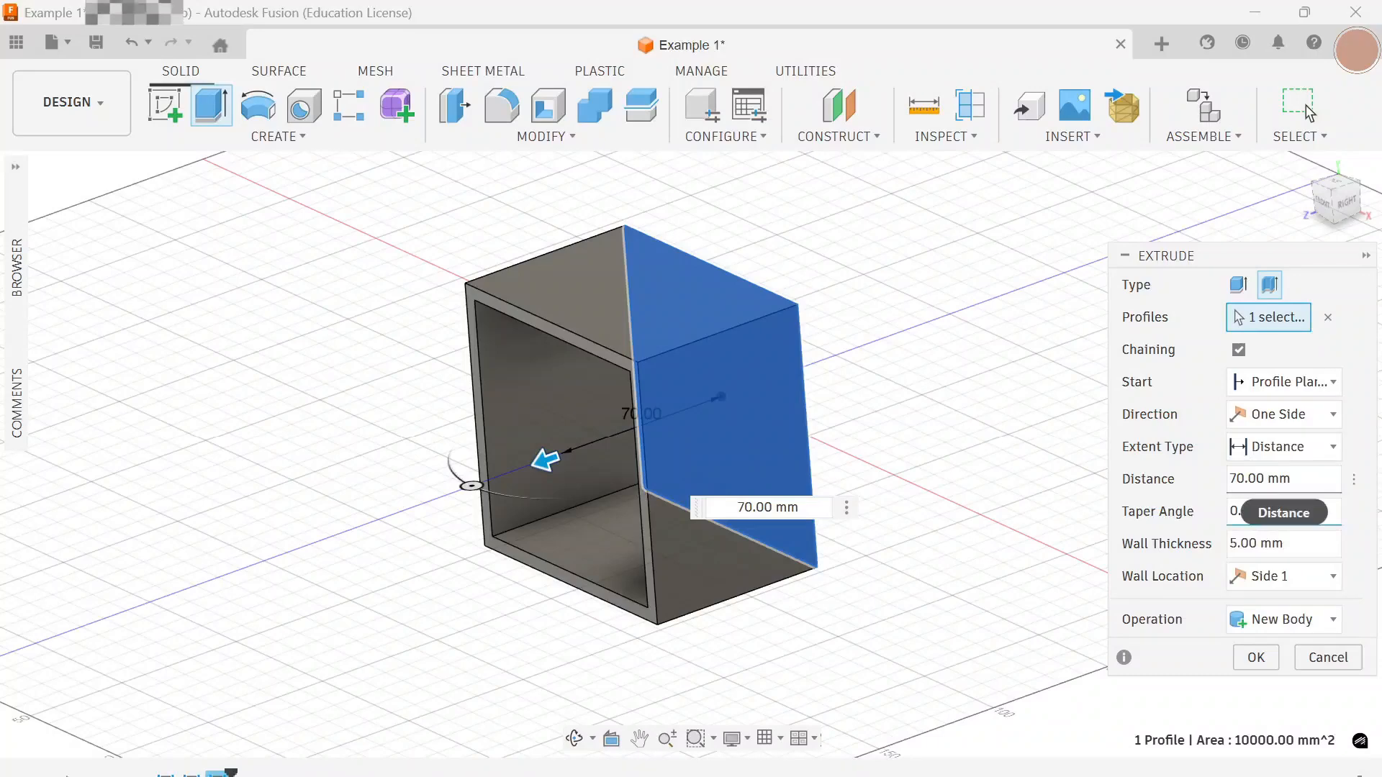
{"action": "left_click", "coordinate": [1236, 478]}
{"action": "key", "text": "BackSpace"}
{"action": "type", "text": "5"}
{"action": "middle_click_drag", "start_coordinate": [853, 377], "coordinate": [909, 373], "text": "shift"}
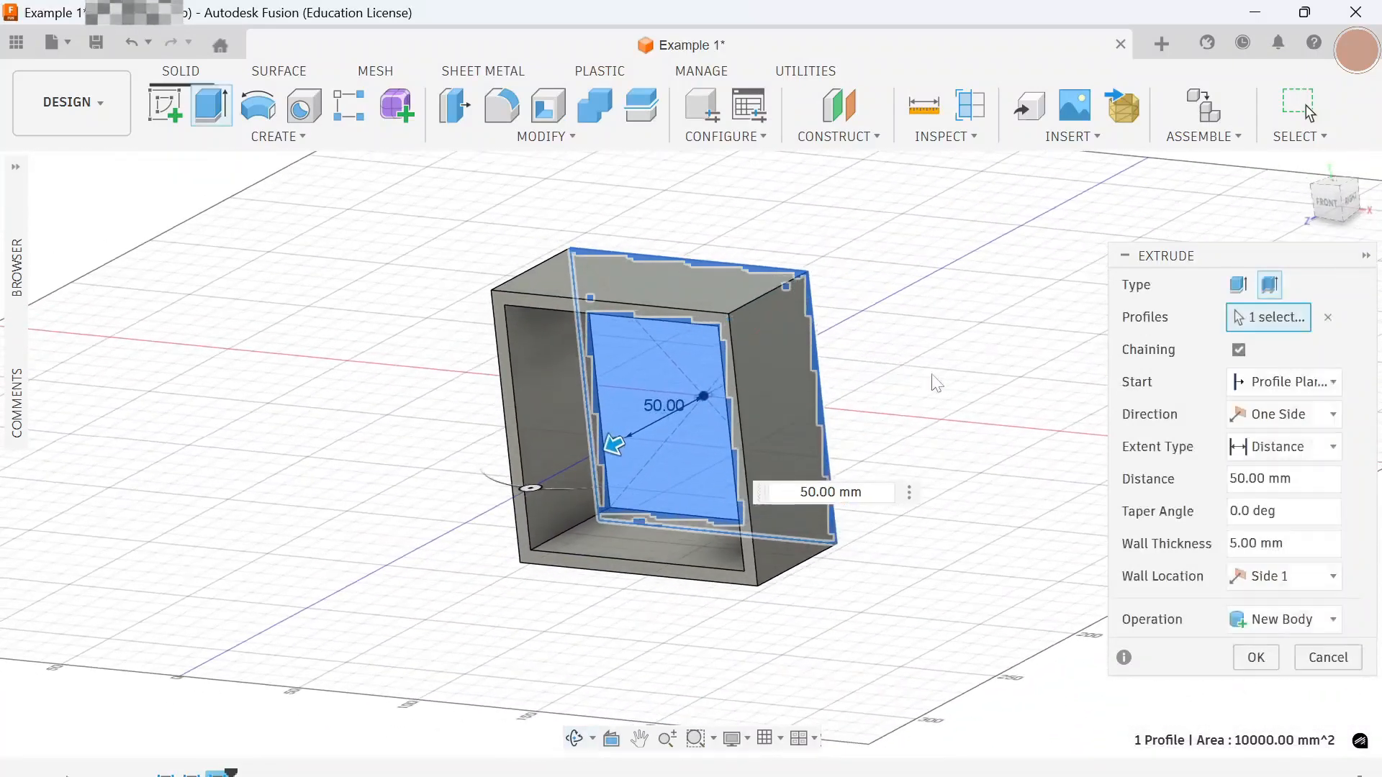
Step: Set the extrusion distance to 70 mm and create the thin-walled square as a new body
{"action": "left_click", "coordinate": [1232, 479]}
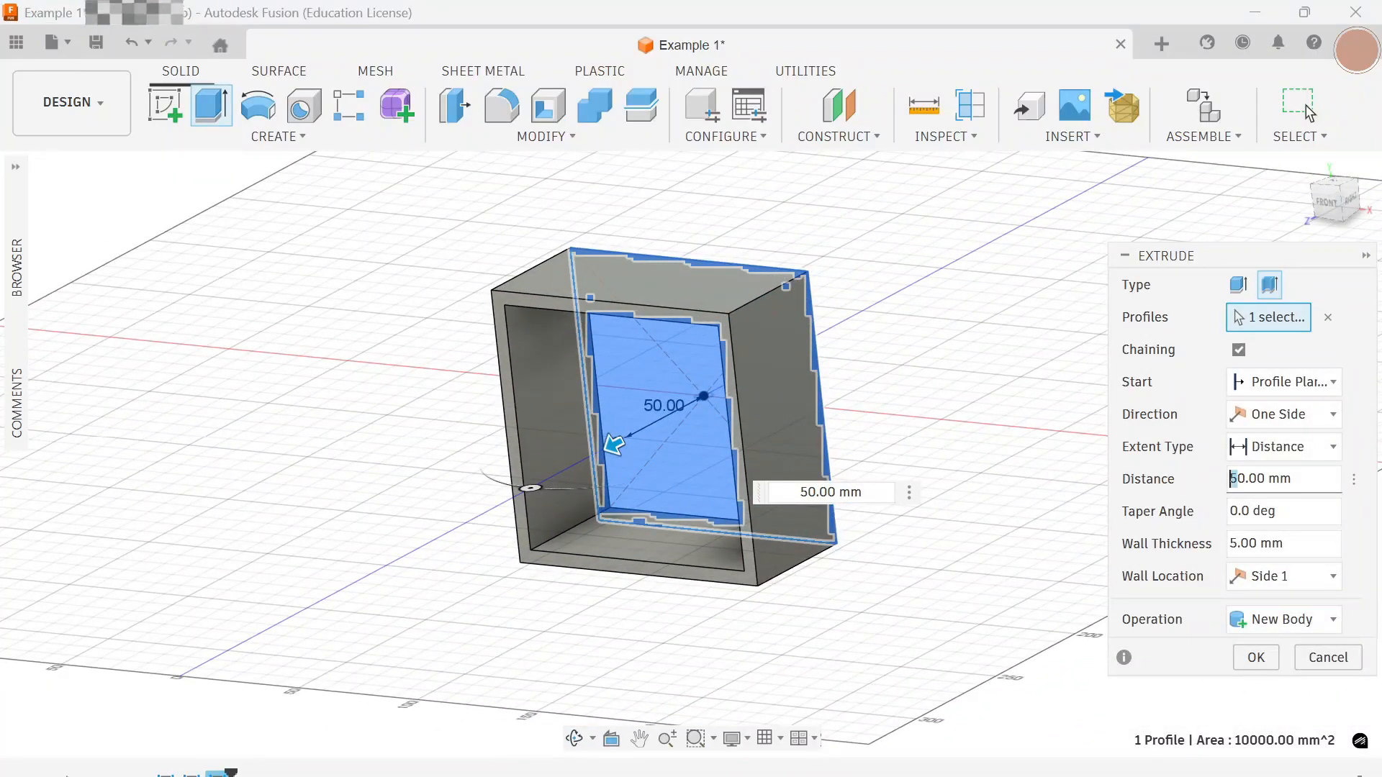
{"action": "key", "text": "Delete"}
{"action": "type", "text": "7"}
{"action": "middle_click_drag", "start_coordinate": [950, 460], "coordinate": [1037, 463], "text": "shift"}
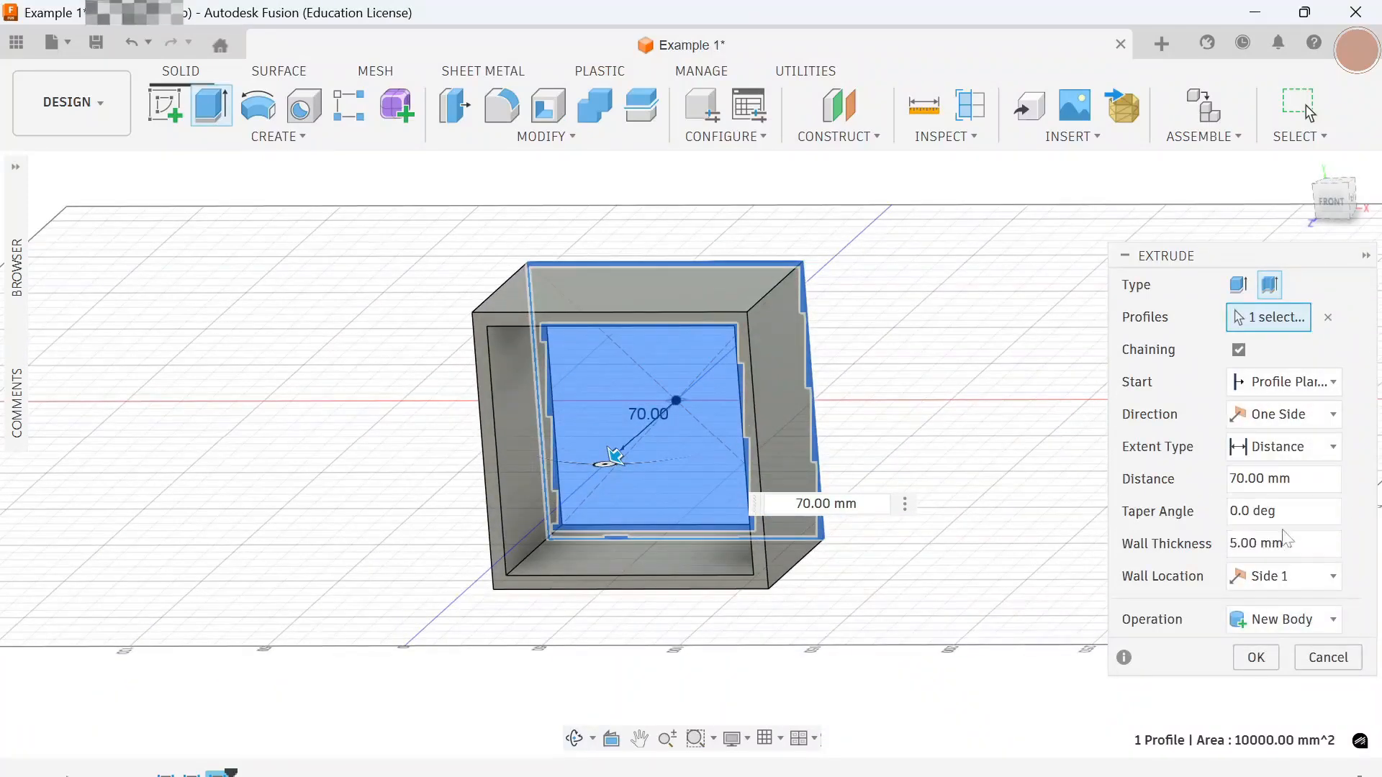
{"action": "left_click", "coordinate": [1319, 623]}
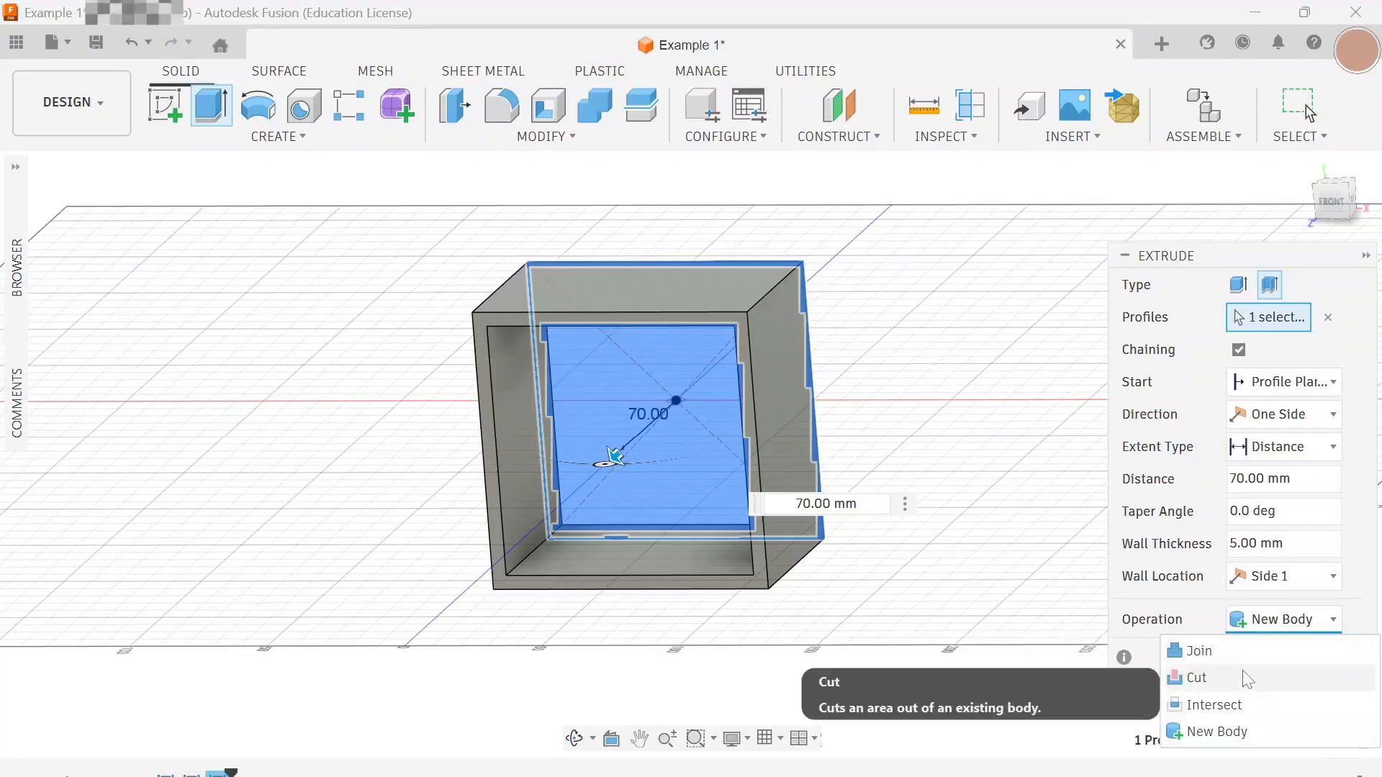
{"action": "left_click", "coordinate": [1231, 733]}
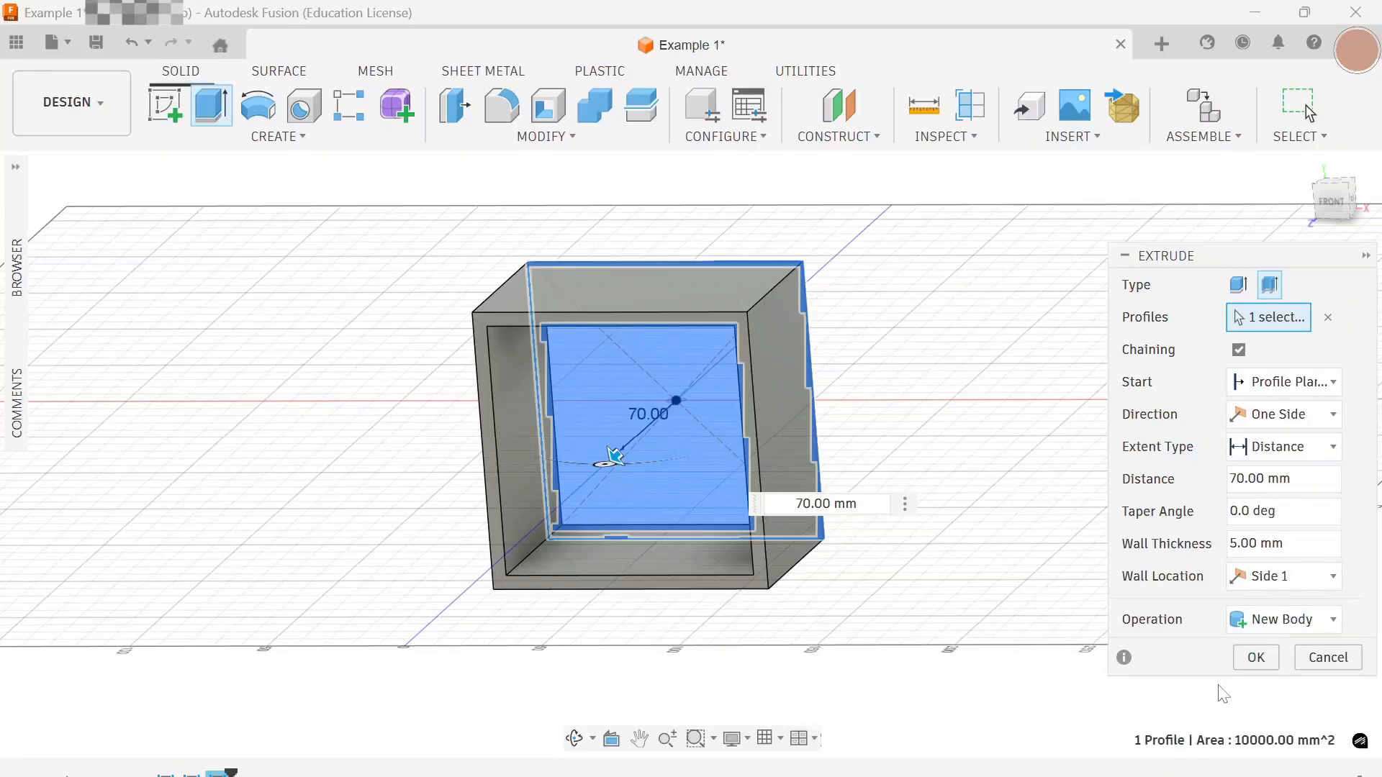
{"action": "left_click", "coordinate": [1256, 658]}
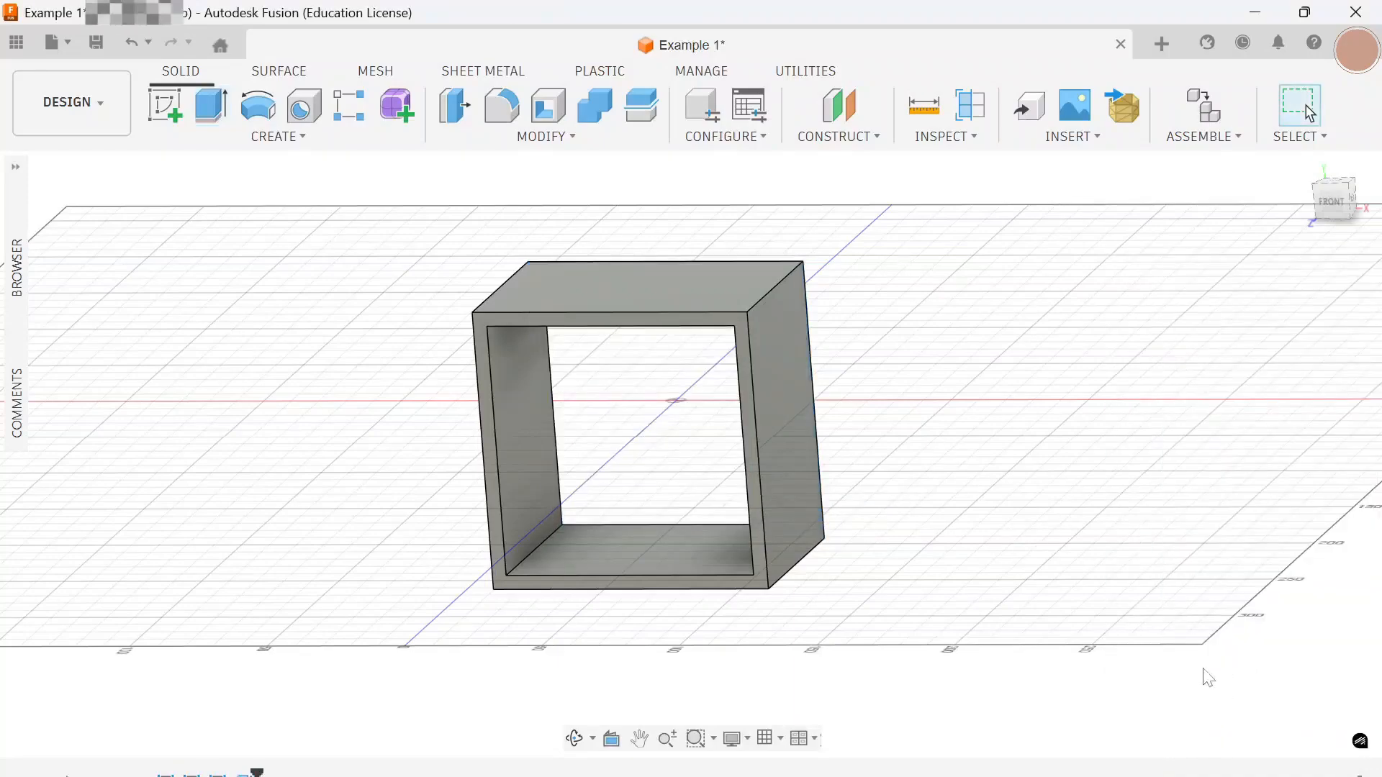
Step: Window-select the whole hollow box and orbit around to view it from its left side
{"action": "mouse_move", "coordinate": [1073, 586]}
{"action": "middle_mouse_down", "text": "shift"}
{"action": "mouse_move", "coordinate": [1117, 575]}
{"action": "mouse_move", "coordinate": [1051, 573]}
{"action": "middle_mouse_up", "text": "shift"}
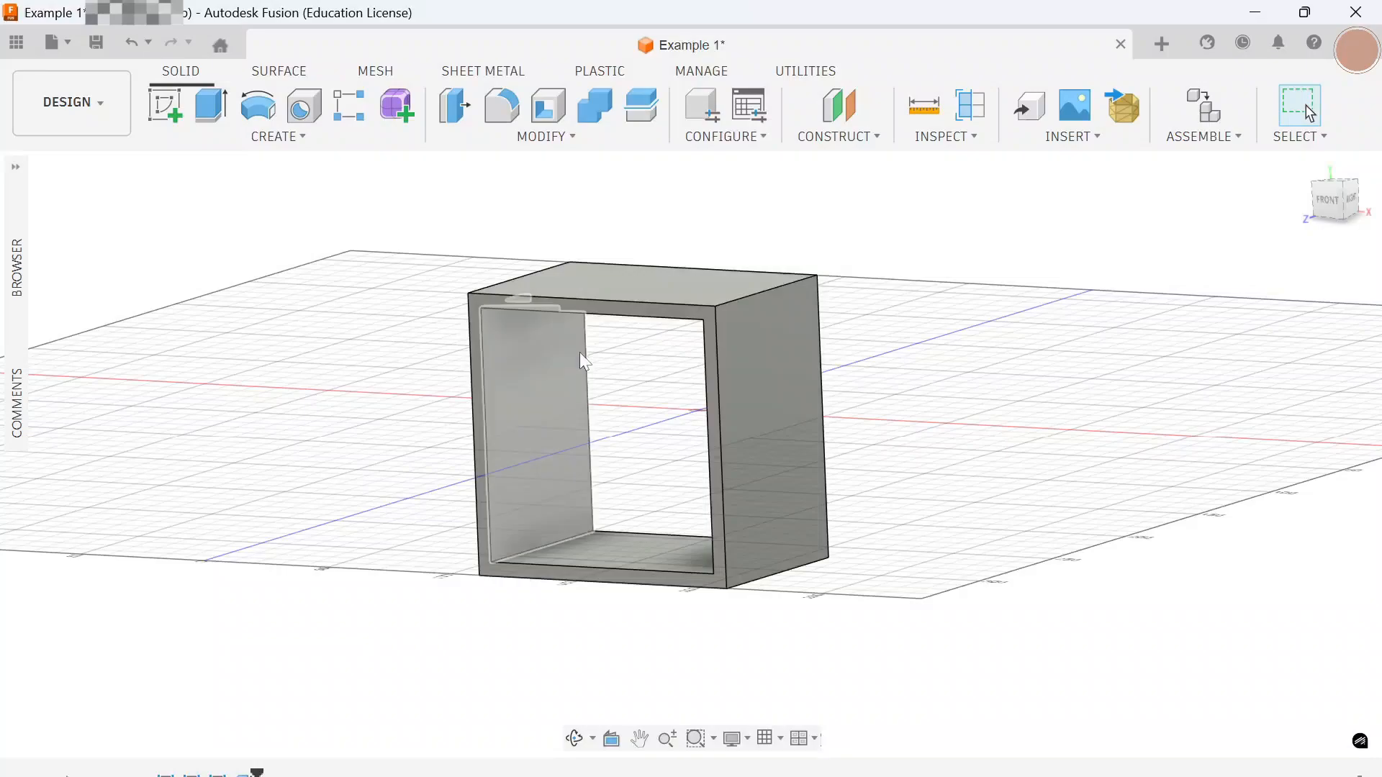
{"action": "left_click_drag", "start_coordinate": [900, 621], "coordinate": [412, 230]}
{"action": "middle_click_drag", "start_coordinate": [905, 437], "coordinate": [153, 254], "text": "shift"}
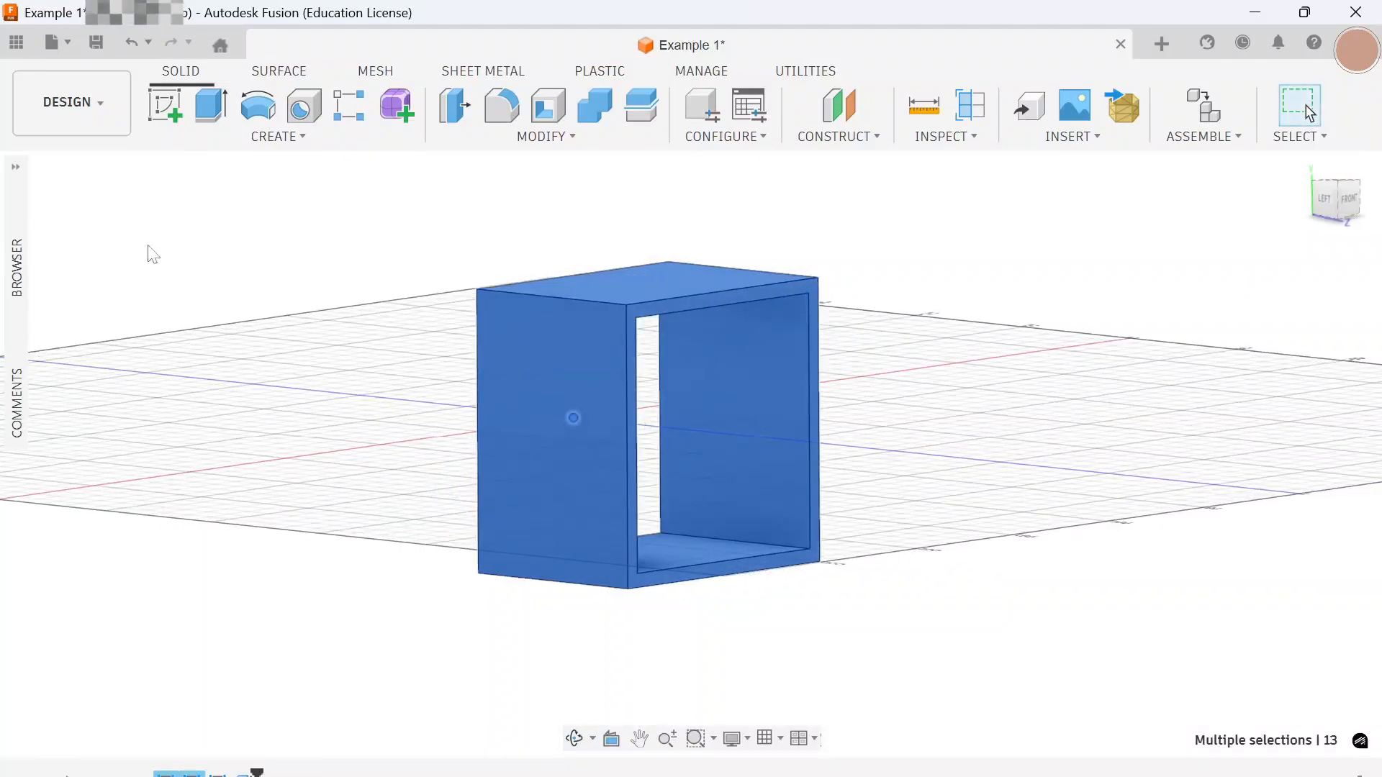
Step: Expand the Bodies folder in the browser and rename Body1 as Box
{"action": "left_click", "coordinate": [15, 168]}
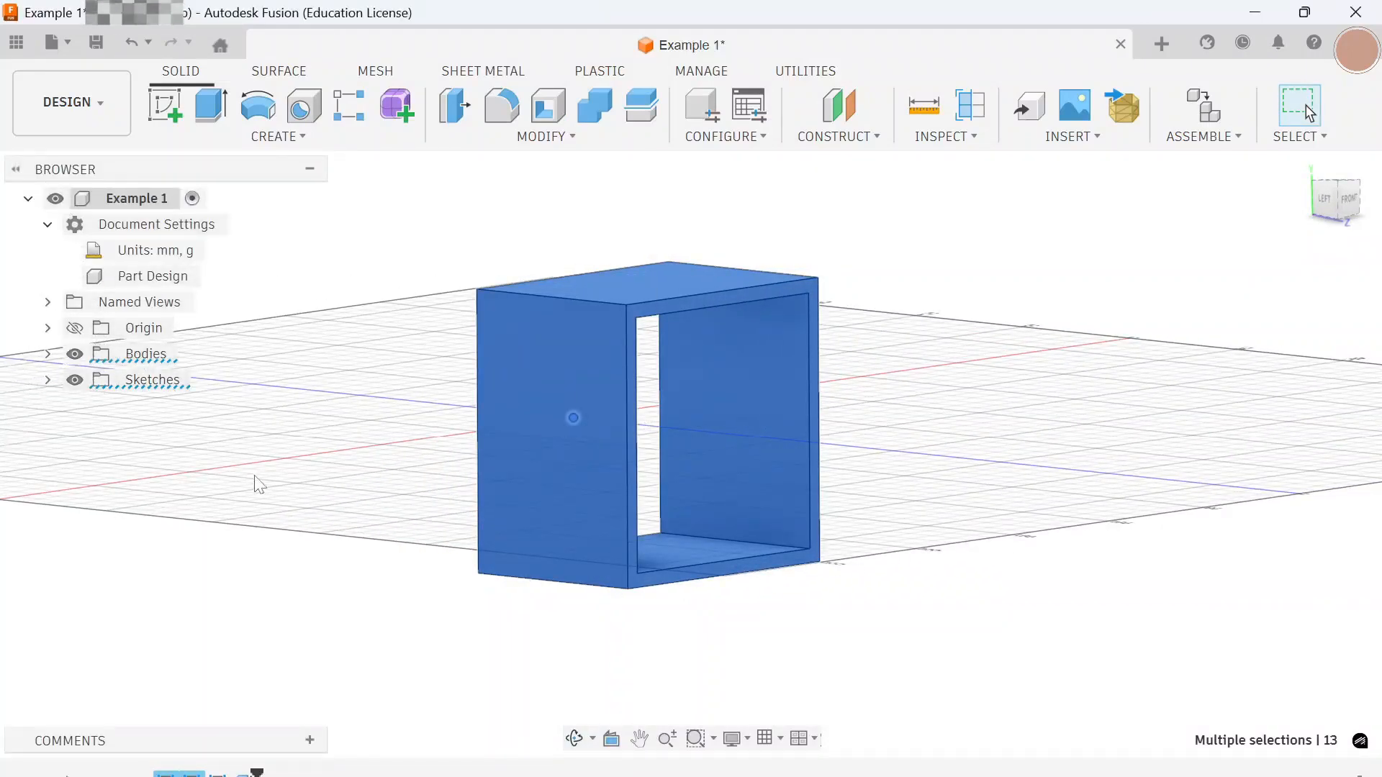
{"action": "left_click", "coordinate": [216, 463]}
{"action": "left_click", "coordinate": [48, 353]}
{"action": "left_click", "coordinate": [136, 380]}
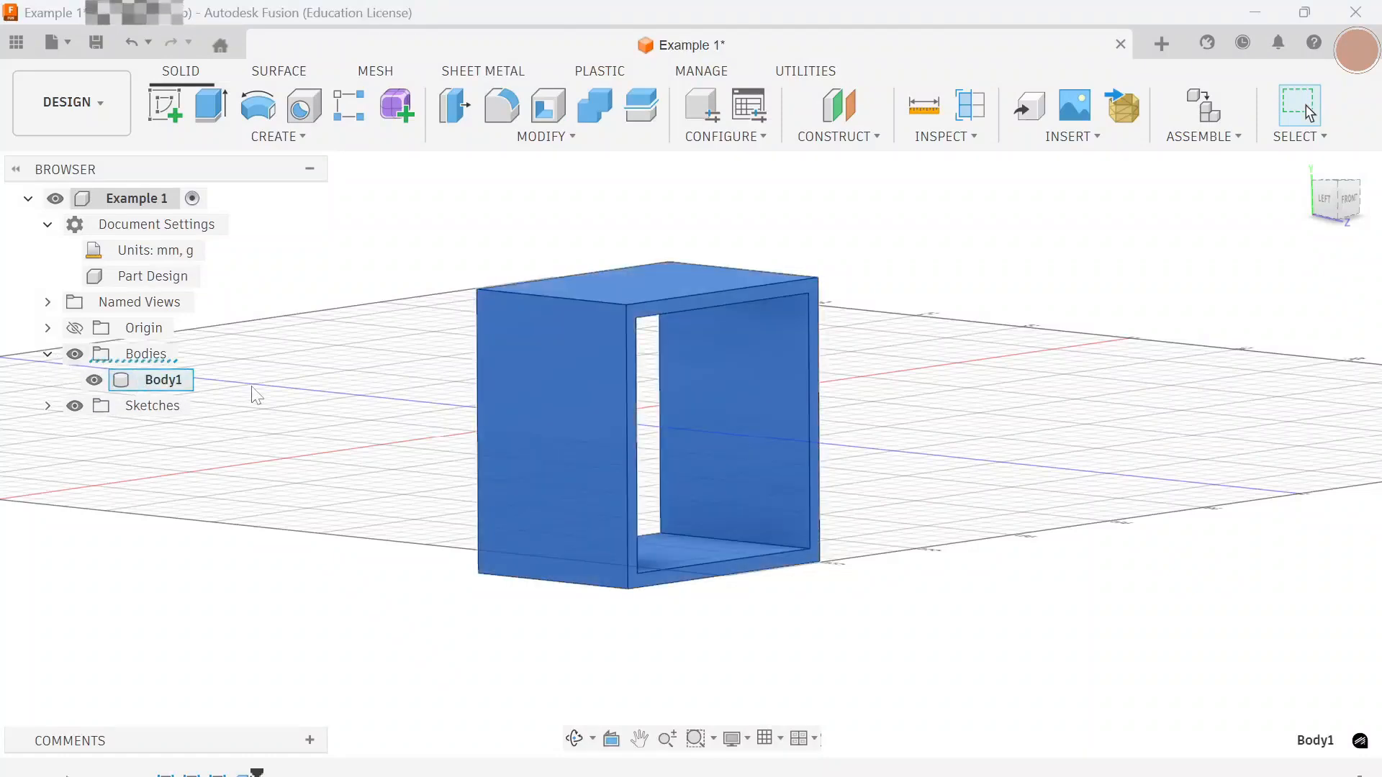
{"action": "right_click", "coordinate": [154, 381]}
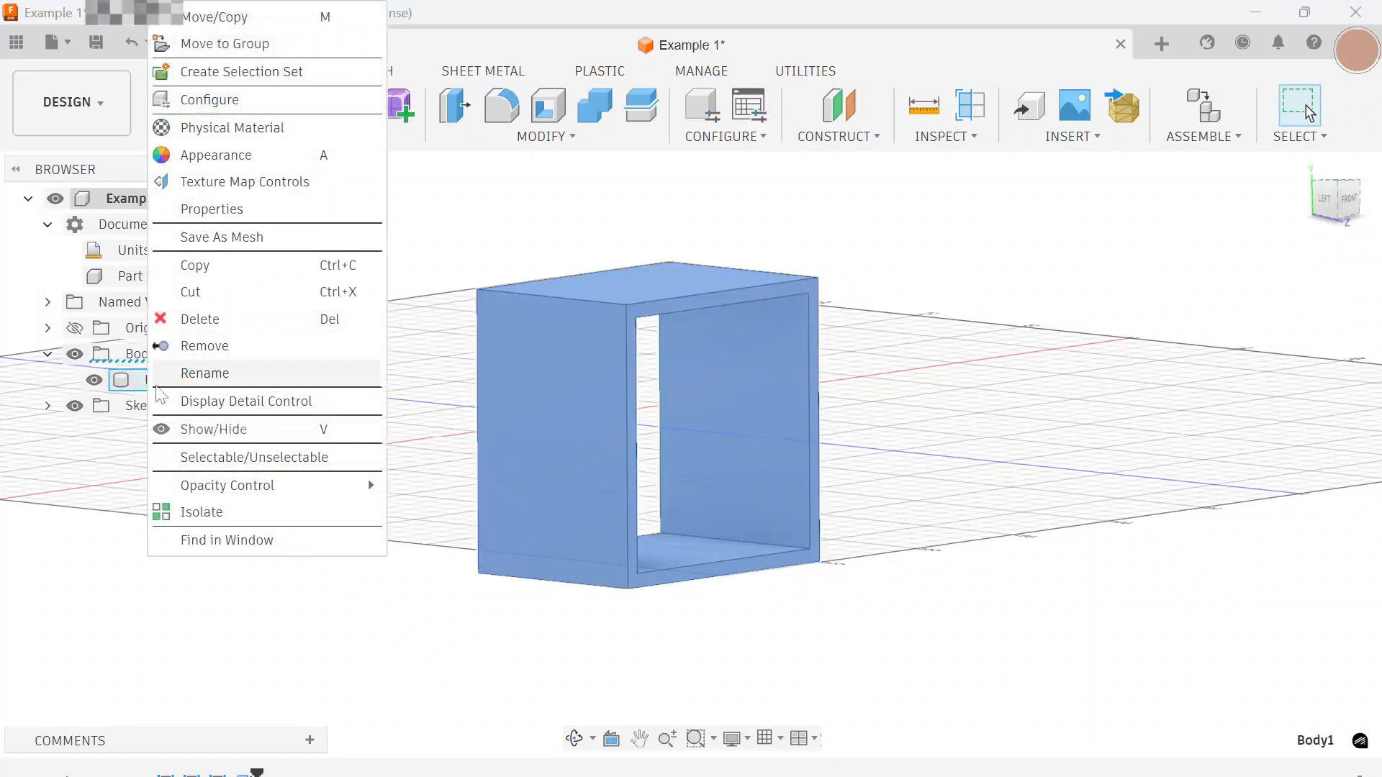
{"action": "left_click", "coordinate": [205, 373]}
{"action": "type", "text": "Box"}
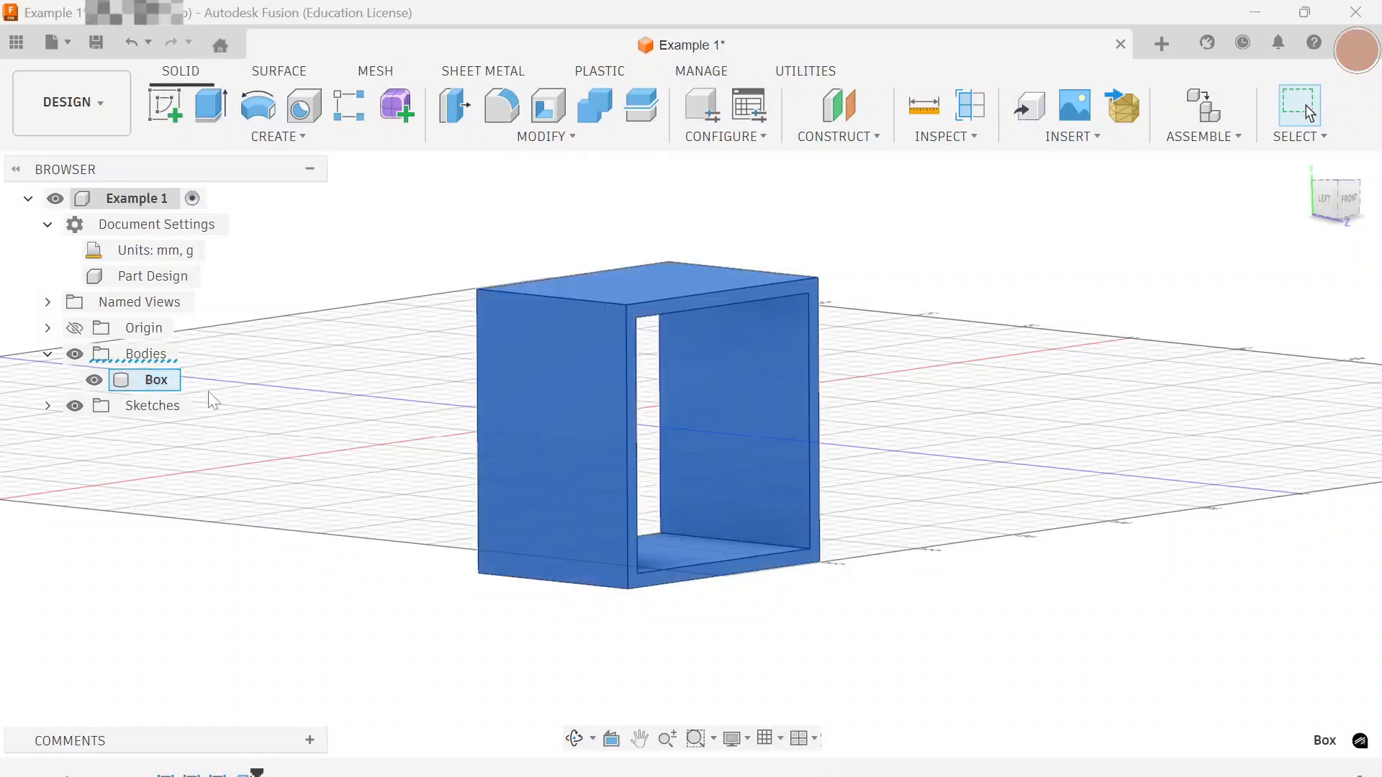
{"action": "left_click", "coordinate": [308, 395]}
Step: Examine Sketch1, Sketch2 and Sketch3 in the Sketches folder, then collapse the Sketches and Bodies folders
{"action": "left_click", "coordinate": [48, 406]}
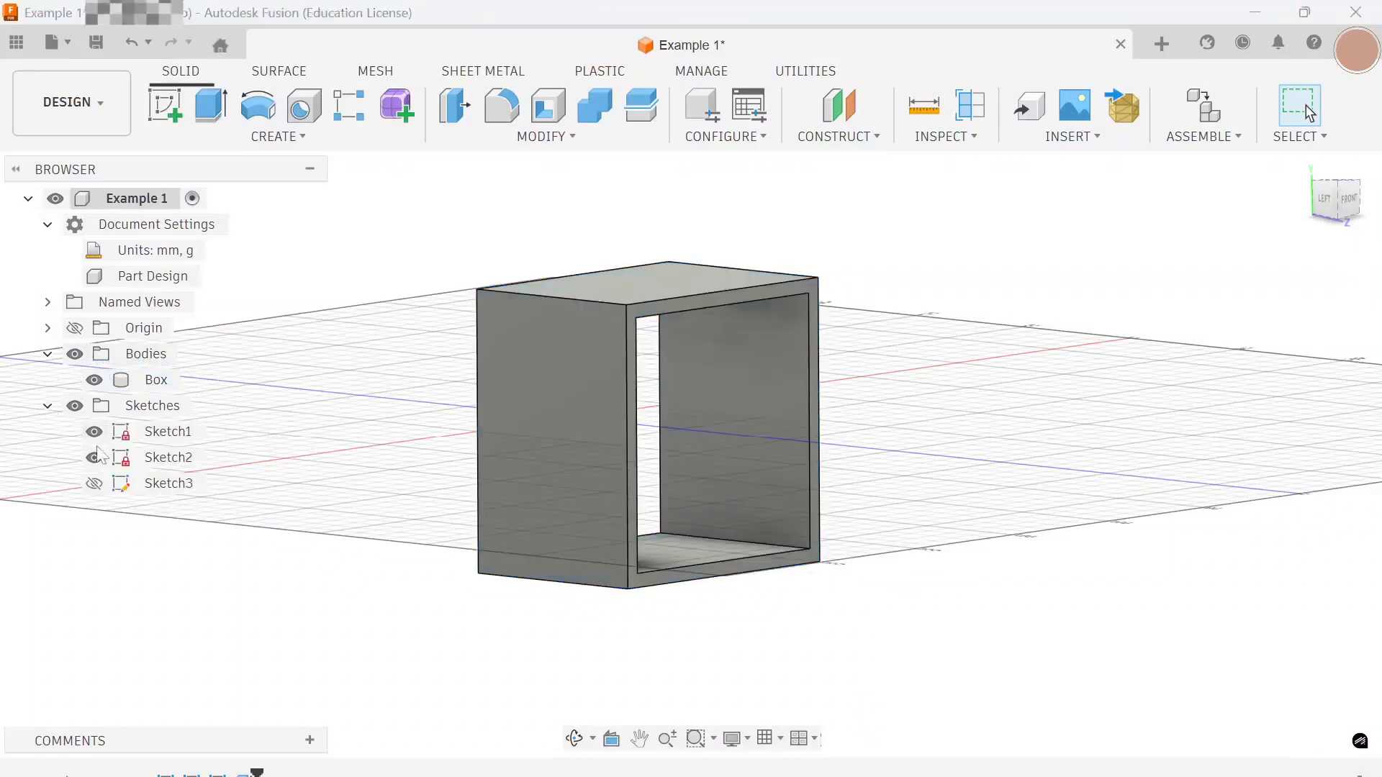
{"action": "left_click", "coordinate": [140, 434]}
{"action": "left_click", "coordinate": [154, 442]}
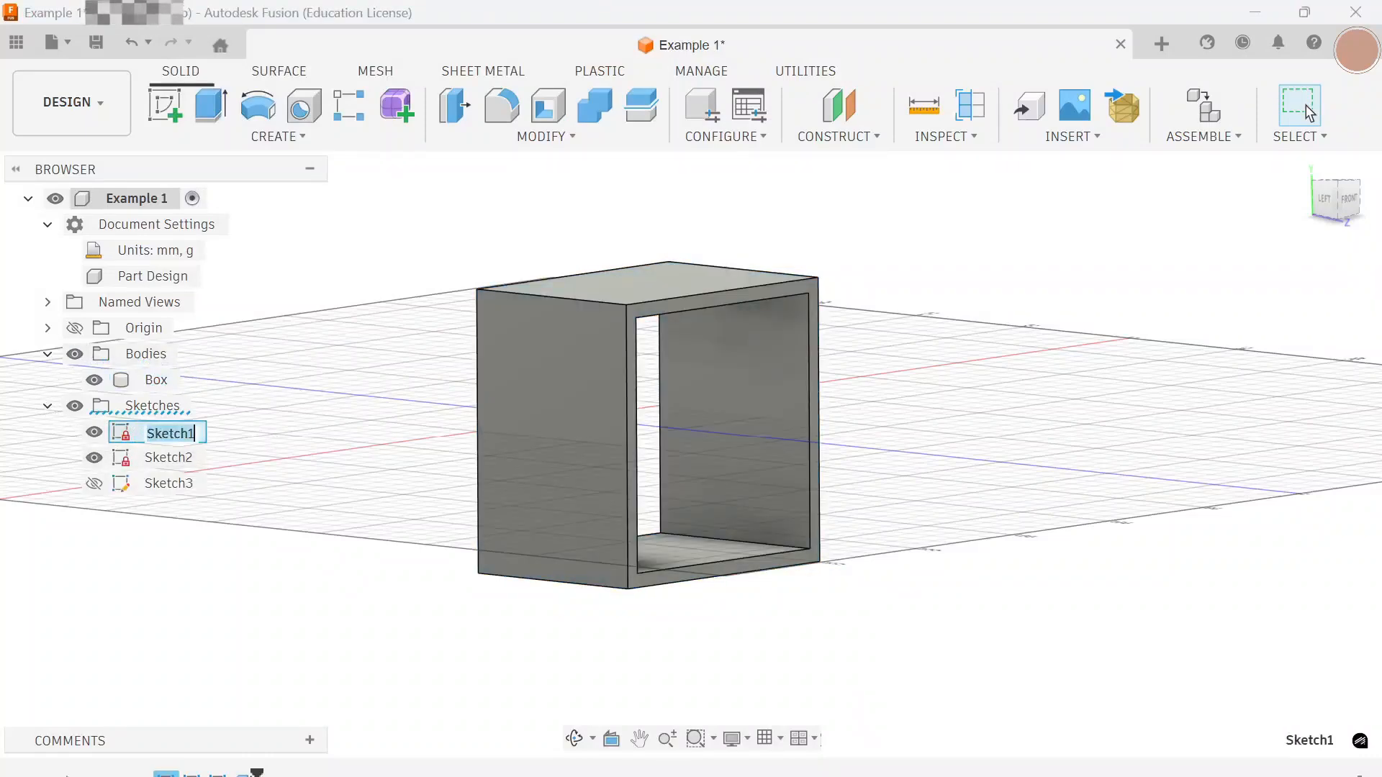
{"action": "left_click", "coordinate": [140, 436]}
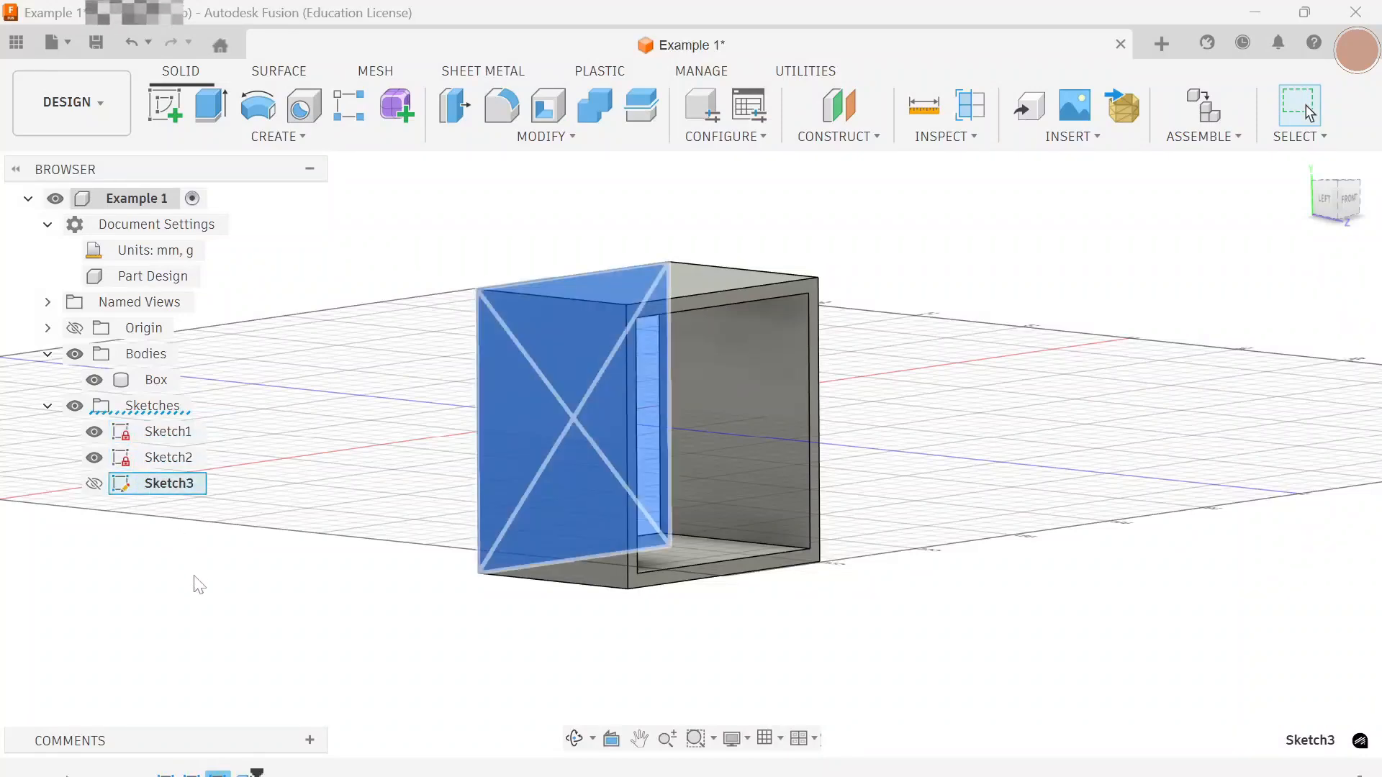
{"action": "mouse_move", "coordinate": [392, 490]}
{"action": "middle_mouse_down", "text": "shift"}
{"action": "mouse_move", "coordinate": [438, 441]}
{"action": "mouse_move", "coordinate": [671, 468]}
{"action": "mouse_move", "coordinate": [629, 457]}
{"action": "mouse_move", "coordinate": [442, 488]}
{"action": "mouse_move", "coordinate": [475, 533]}
{"action": "mouse_move", "coordinate": [509, 492]}
{"action": "mouse_move", "coordinate": [463, 434]}
{"action": "mouse_move", "coordinate": [413, 478]}
{"action": "mouse_move", "coordinate": [404, 509]}
{"action": "mouse_move", "coordinate": [353, 506]}
{"action": "mouse_move", "coordinate": [371, 493]}
{"action": "middle_mouse_up", "text": "shift"}
{"action": "left_click", "coordinate": [159, 440]}
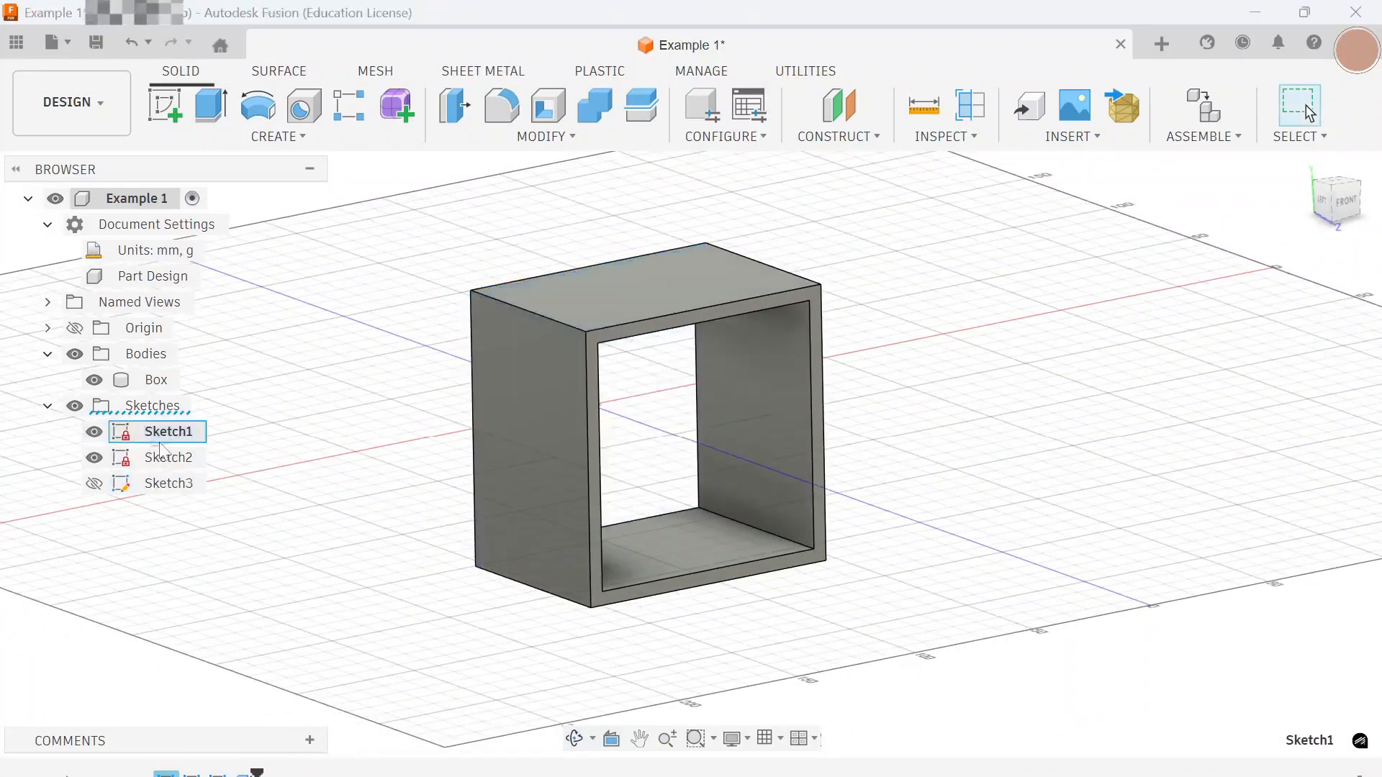
{"action": "left_click", "coordinate": [171, 483]}
{"action": "left_click", "coordinate": [161, 430]}
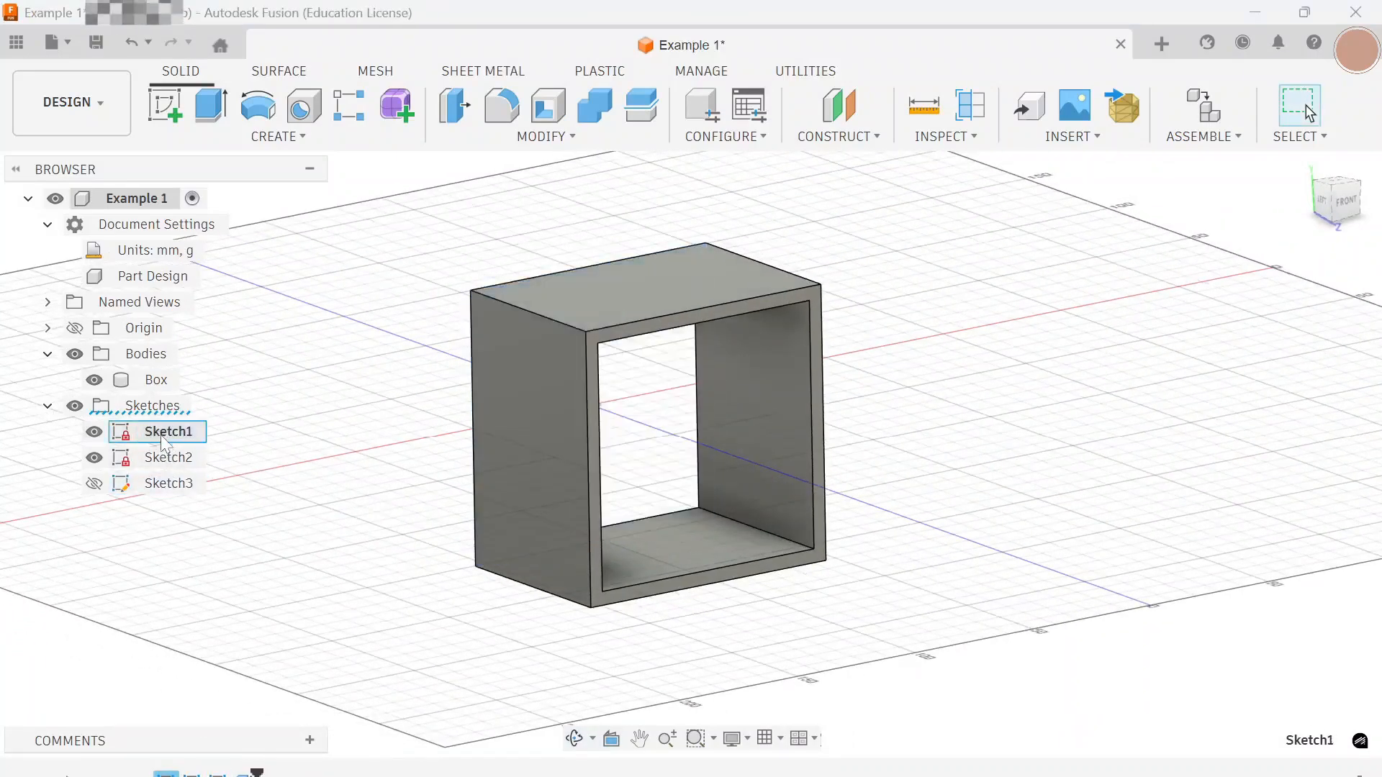
{"action": "left_click", "coordinate": [164, 450]}
{"action": "left_click", "coordinate": [179, 434]}
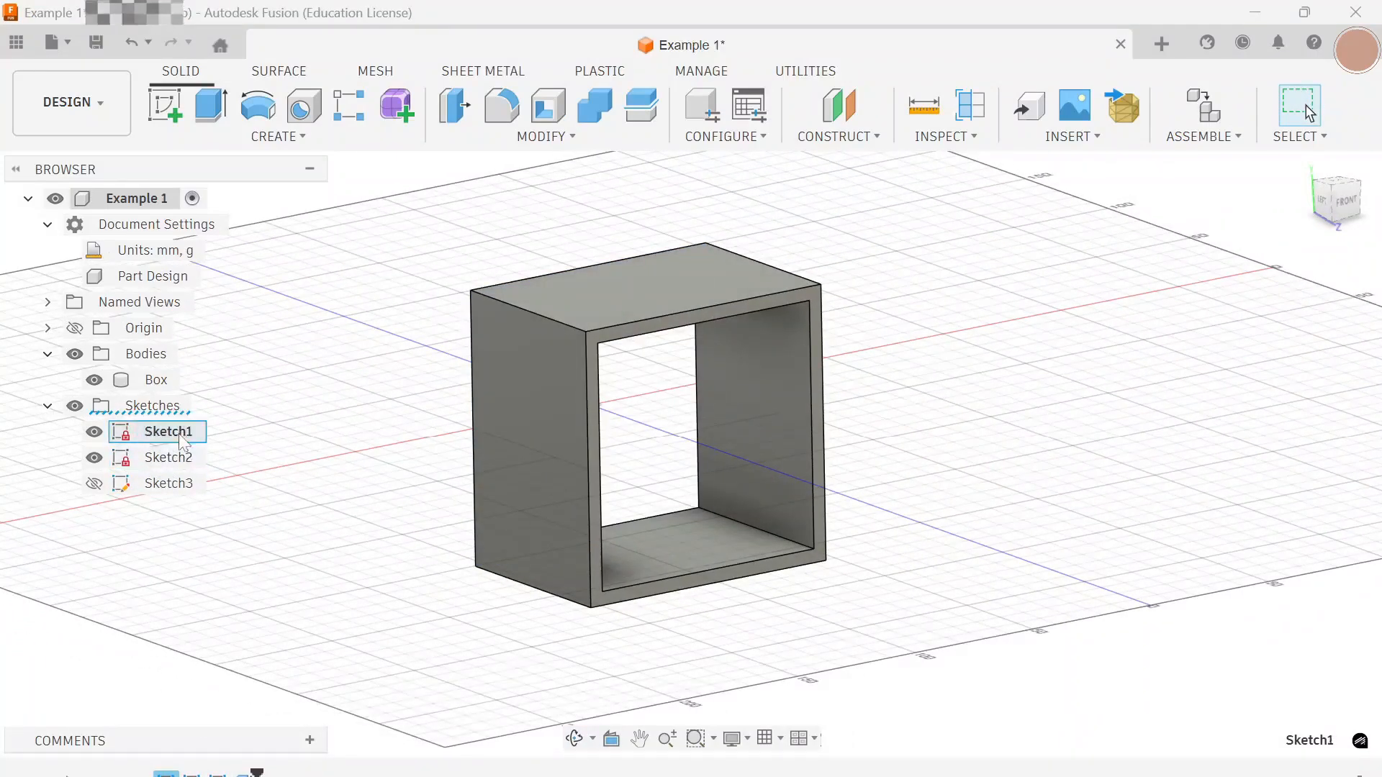
{"action": "left_click", "coordinate": [185, 470]}
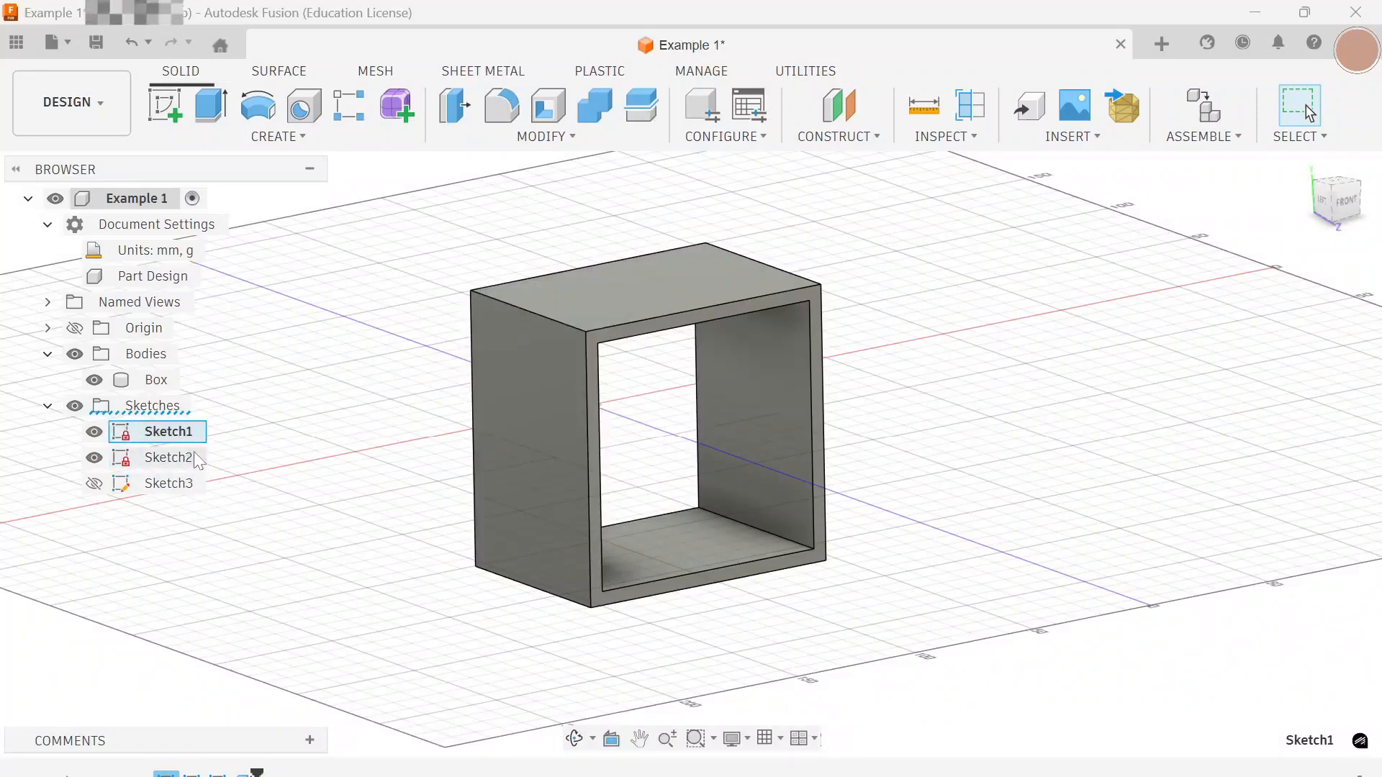
{"action": "left_click", "coordinate": [186, 432]}
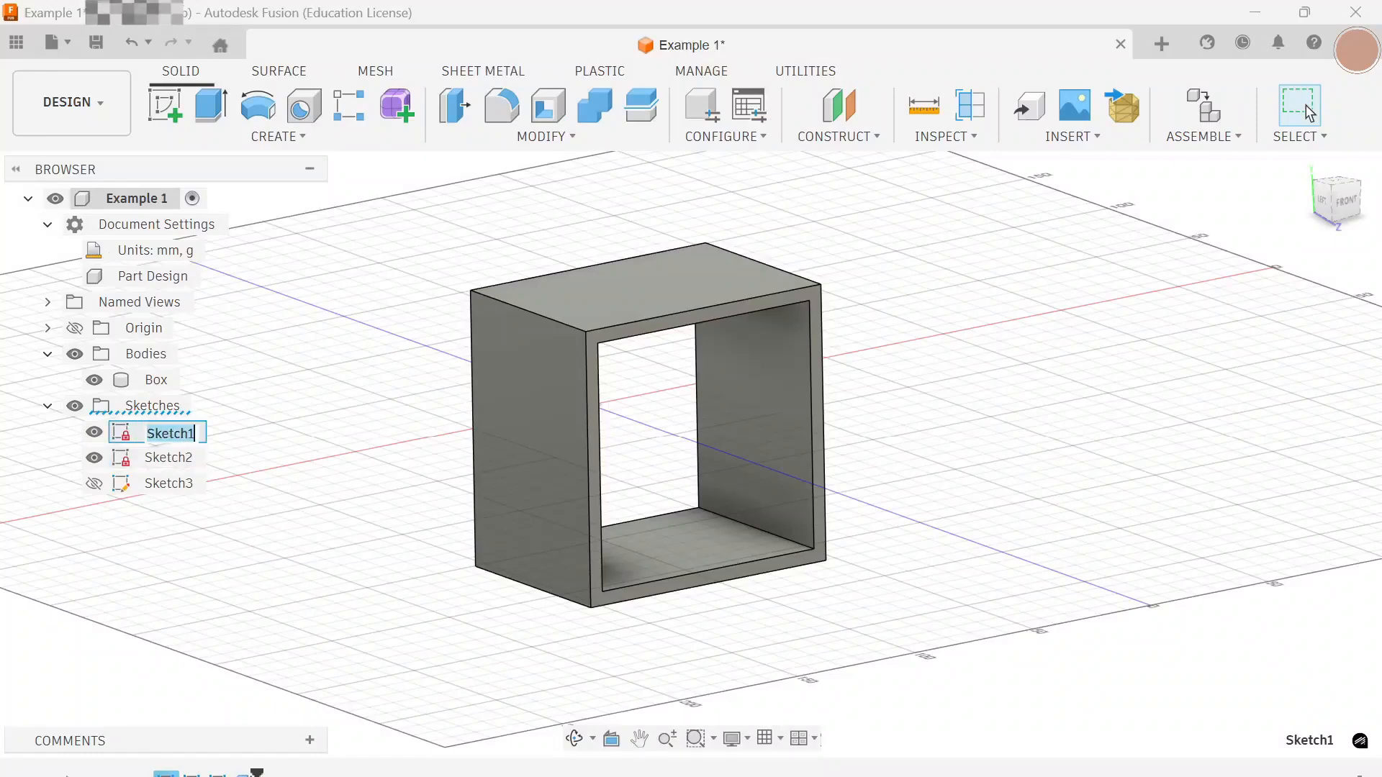
{"action": "left_click", "coordinate": [283, 470]}
{"action": "left_click", "coordinate": [178, 439]}
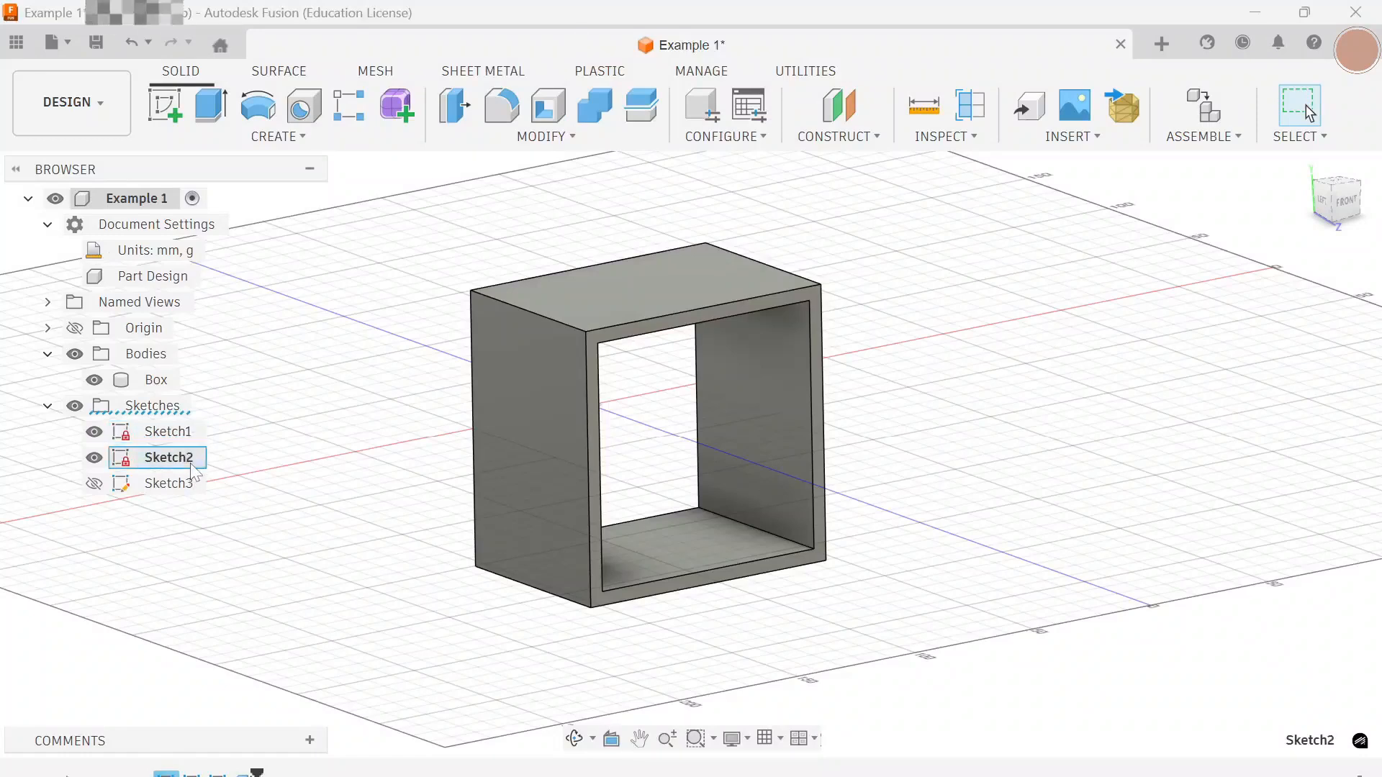
{"action": "left_click", "coordinate": [48, 406]}
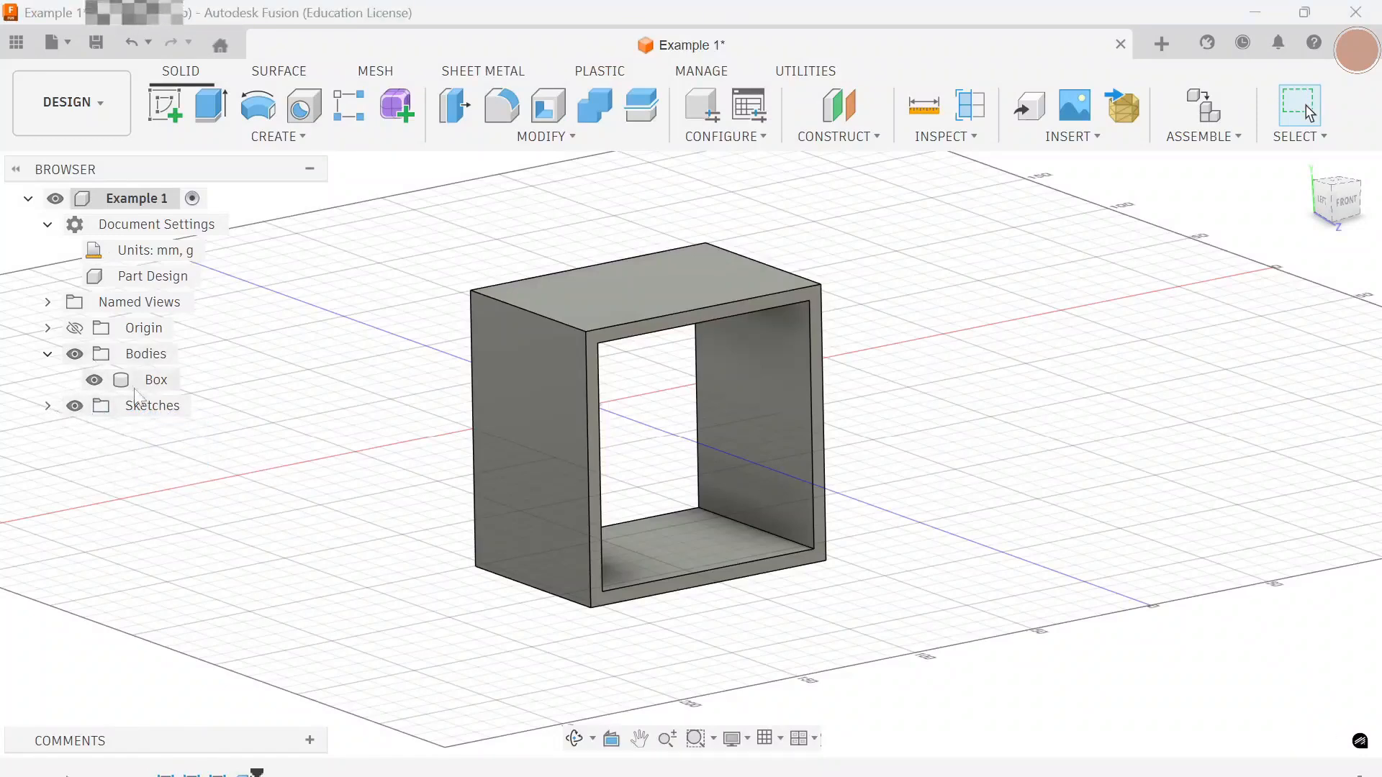
{"action": "left_click", "coordinate": [48, 354]}
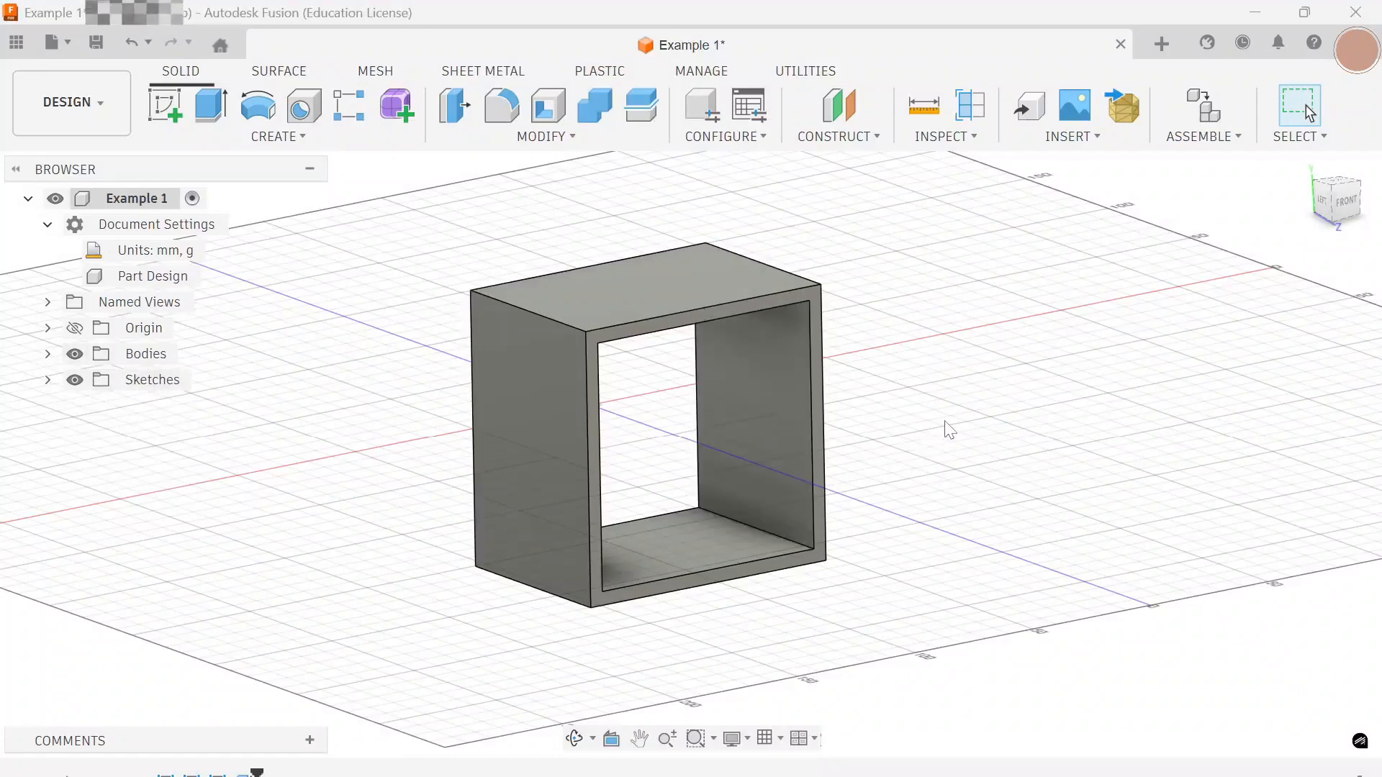
Step: Start a new sketch on the outer top face of the box
{"action": "mouse_move", "coordinate": [940, 396]}
{"action": "middle_mouse_down", "text": "shift"}
{"action": "mouse_move", "coordinate": [972, 517]}
{"action": "mouse_move", "coordinate": [938, 527]}
{"action": "mouse_move", "coordinate": [957, 447]}
{"action": "mouse_move", "coordinate": [896, 417]}
{"action": "mouse_move", "coordinate": [928, 441]}
{"action": "mouse_move", "coordinate": [704, 381]}
{"action": "mouse_move", "coordinate": [965, 447]}
{"action": "mouse_move", "coordinate": [941, 377]}
{"action": "mouse_move", "coordinate": [991, 355]}
{"action": "mouse_move", "coordinate": [941, 347]}
{"action": "mouse_move", "coordinate": [926, 370]}
{"action": "middle_mouse_up", "text": "shift"}
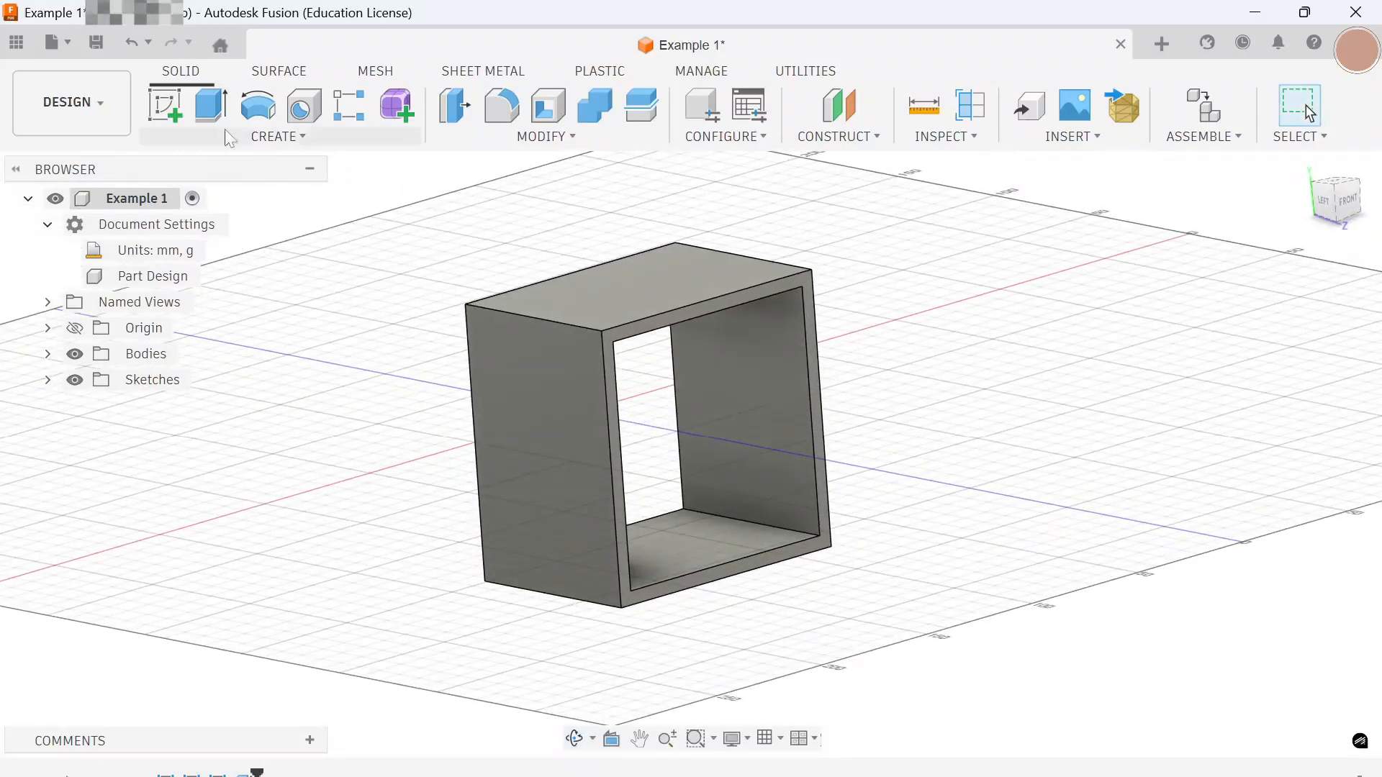
{"action": "left_click", "coordinate": [163, 105]}
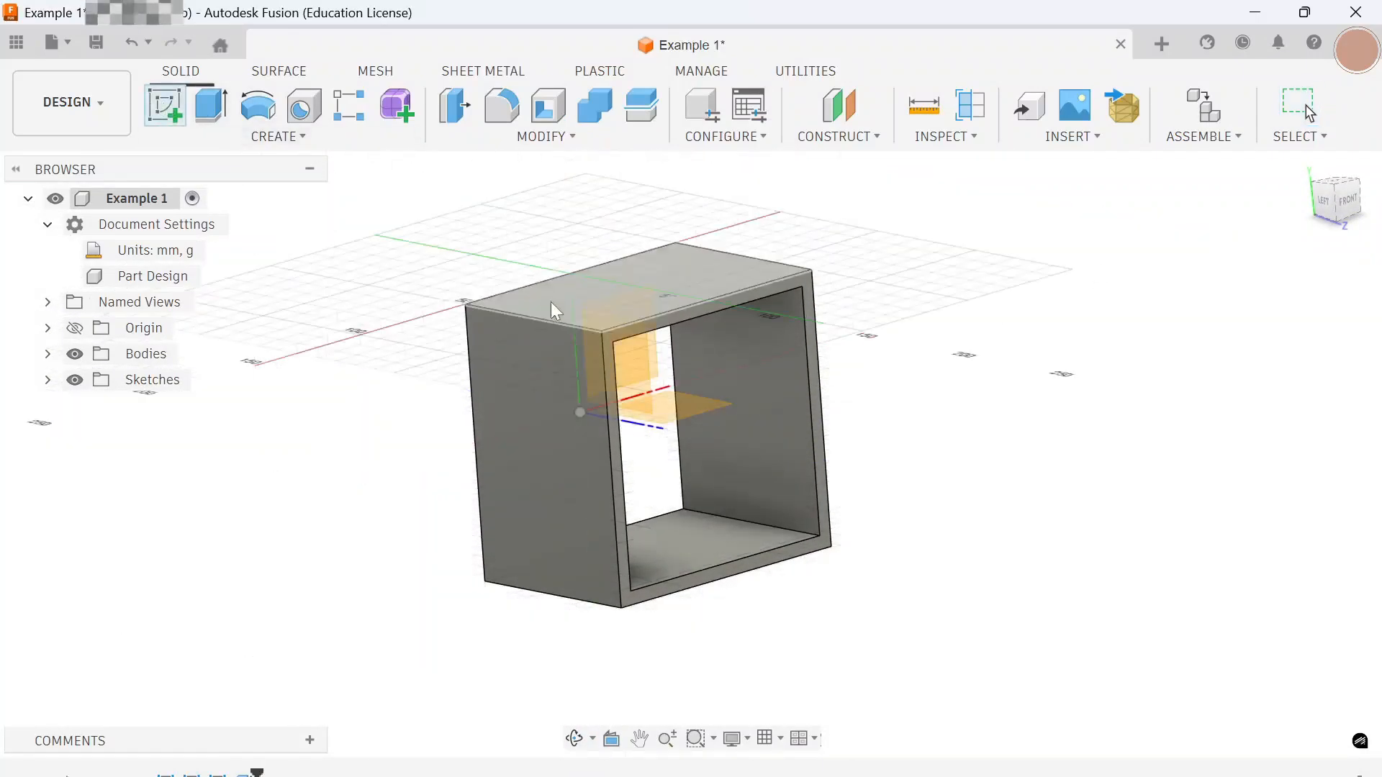
{"action": "mouse_move", "coordinate": [927, 385]}
{"action": "middle_mouse_down", "text": "shift"}
{"action": "mouse_move", "coordinate": [879, 361]}
{"action": "mouse_move", "coordinate": [885, 401]}
{"action": "mouse_move", "coordinate": [843, 394]}
{"action": "mouse_move", "coordinate": [891, 391]}
{"action": "middle_mouse_up", "text": "shift"}
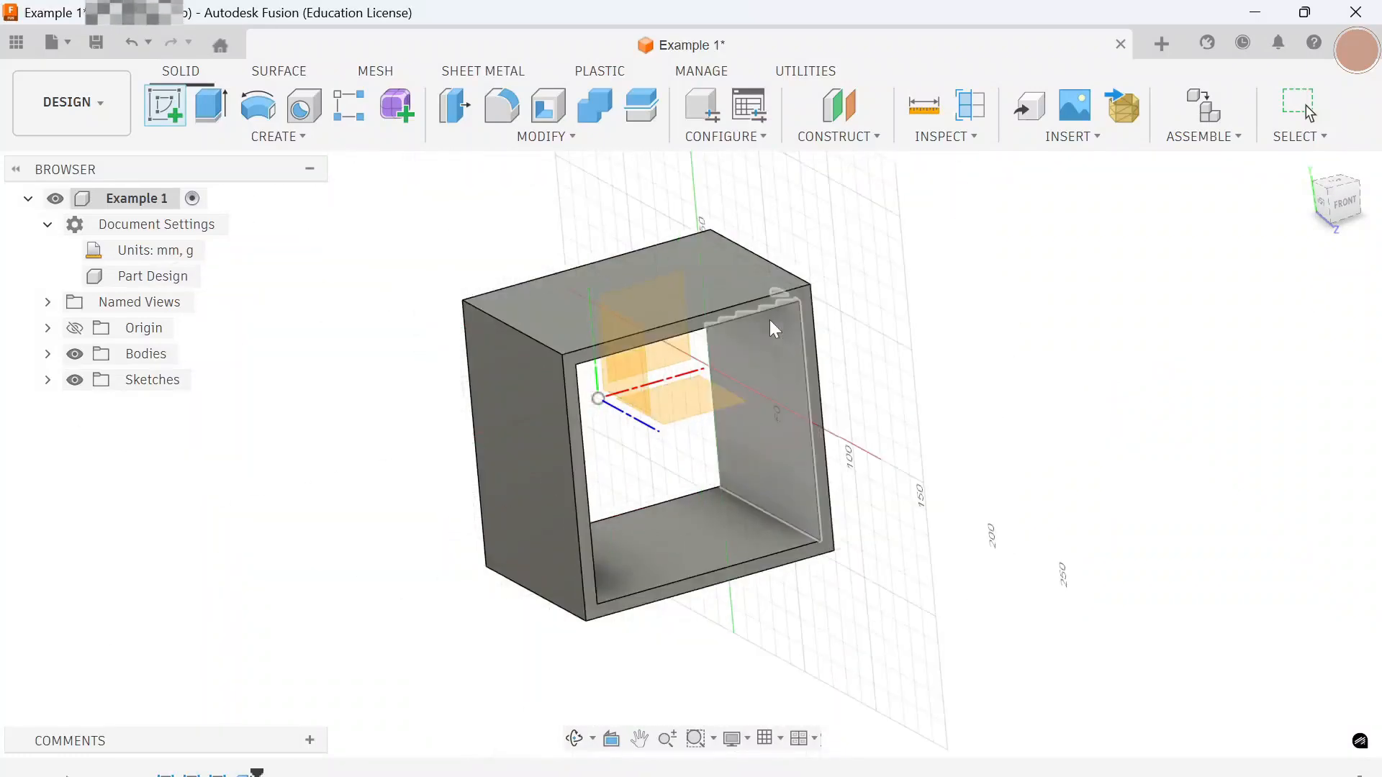
{"action": "left_click", "coordinate": [755, 287]}
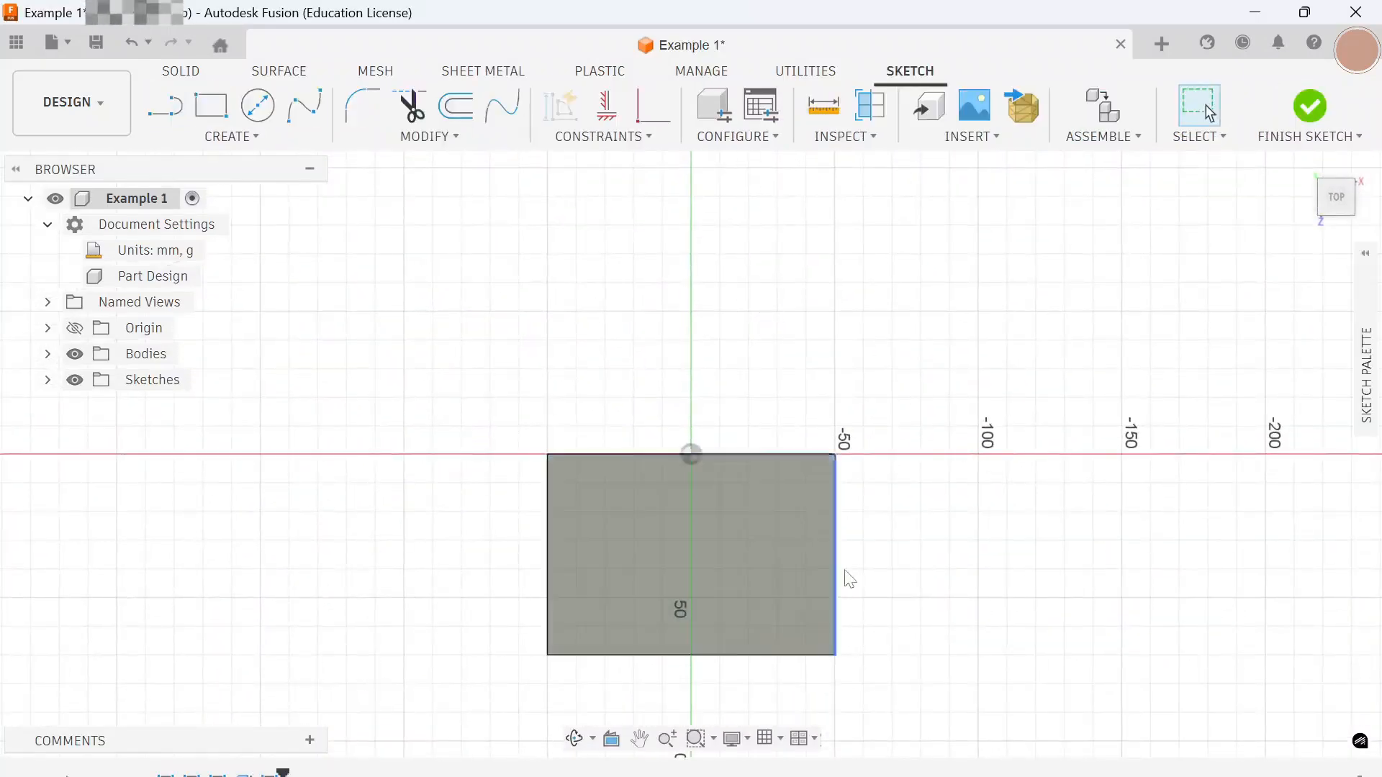
{"action": "scroll", "coordinate": [857, 596], "scroll_direction": "up", "scroll_amount": 3}
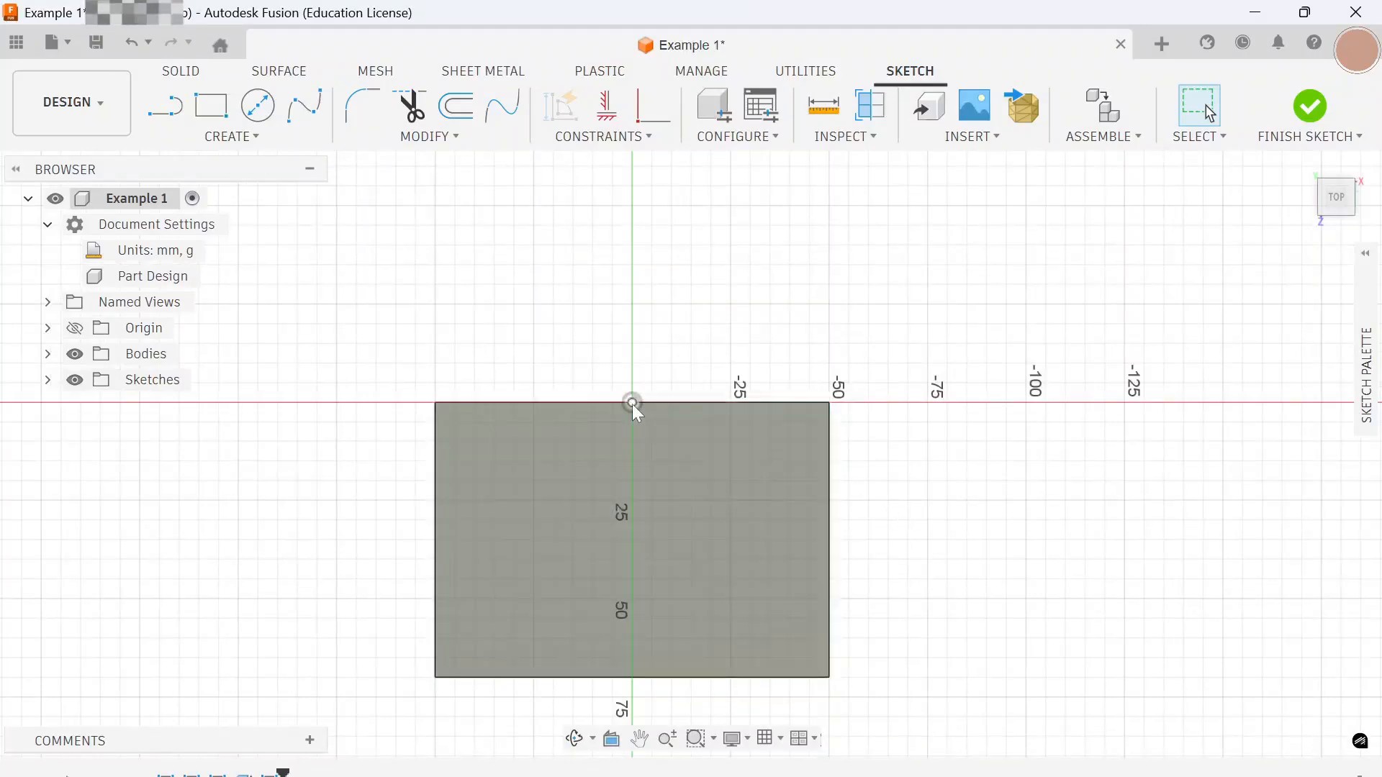
{"action": "left_click", "coordinate": [163, 110]}
{"action": "left_click", "coordinate": [634, 404]}
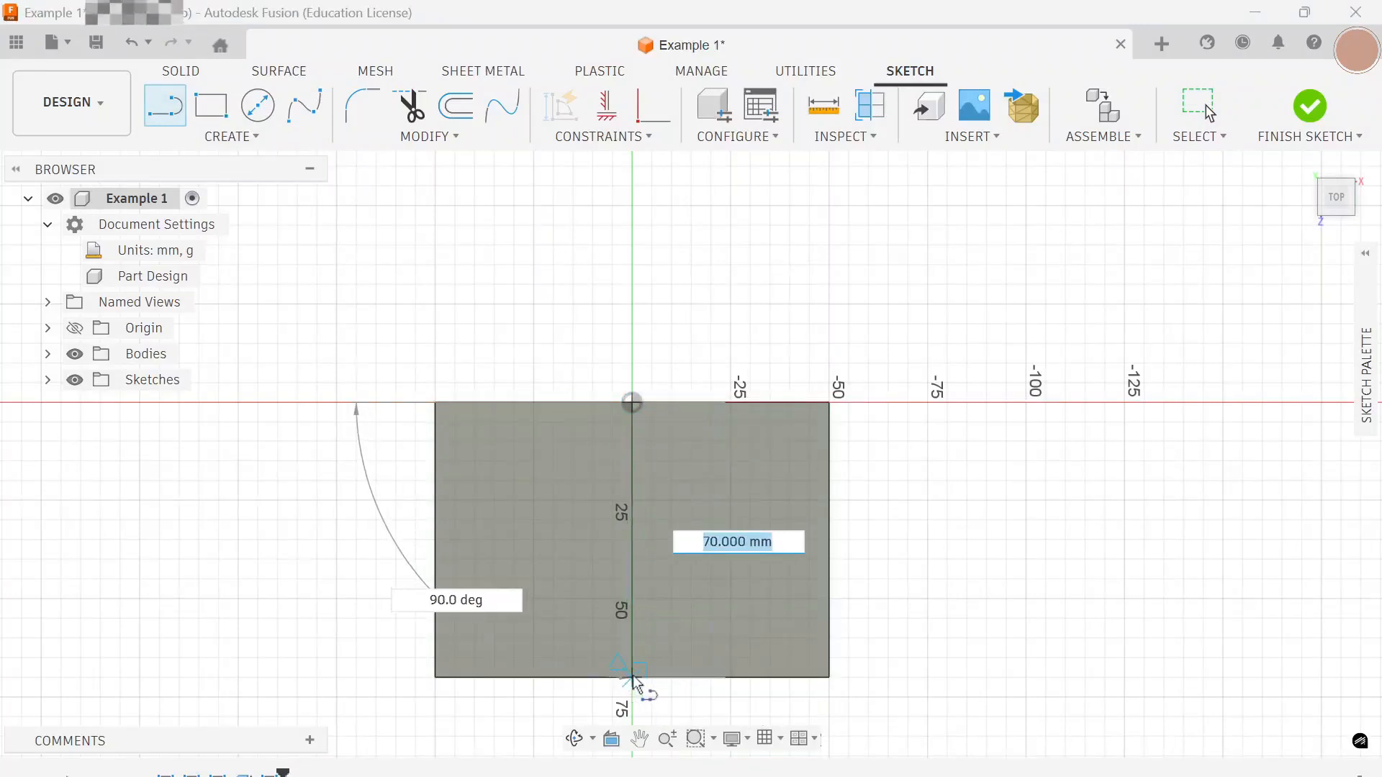
{"action": "key", "text": "Escape"}
Step: Sketch a 40 mm diameter circle at the centre of the box's top face and finish the sketch
{"action": "left_click", "coordinate": [257, 105]}
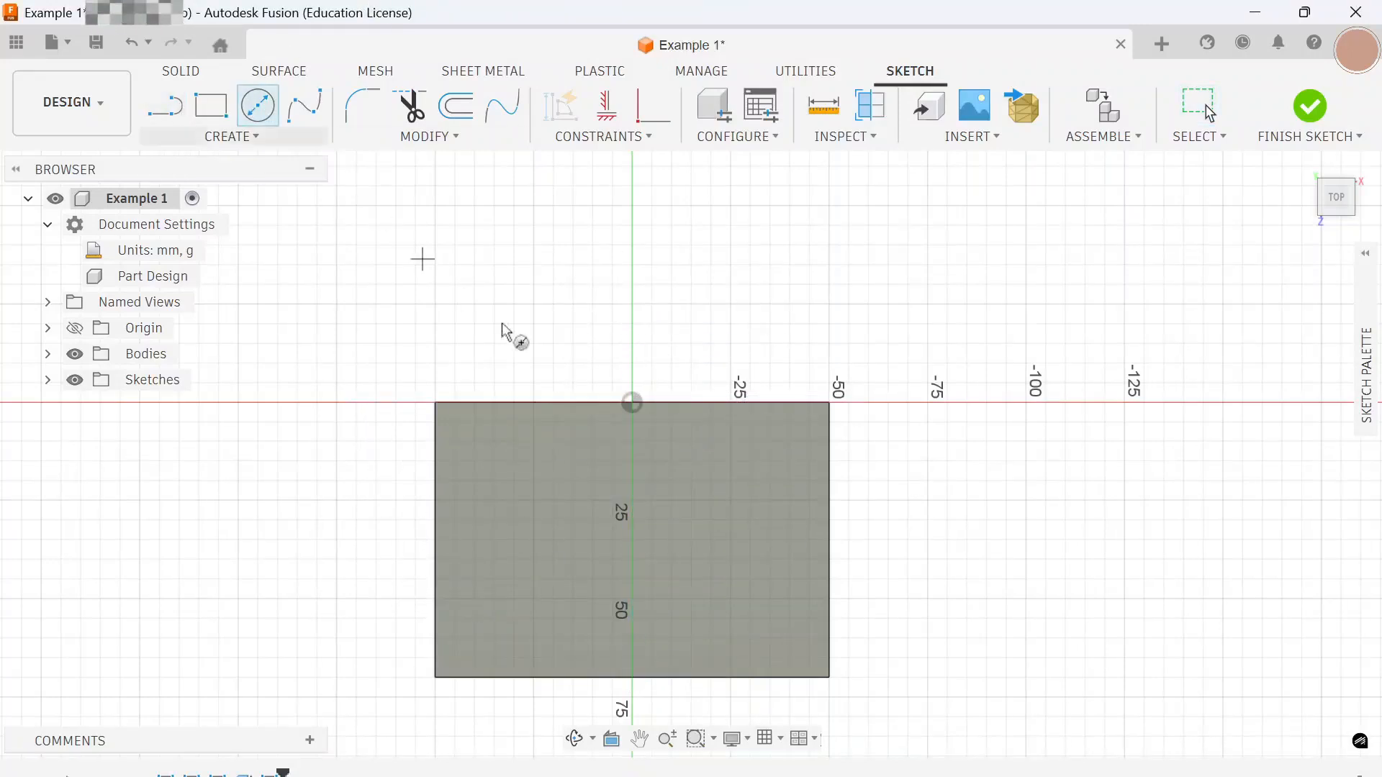
{"action": "left_click", "coordinate": [632, 540]}
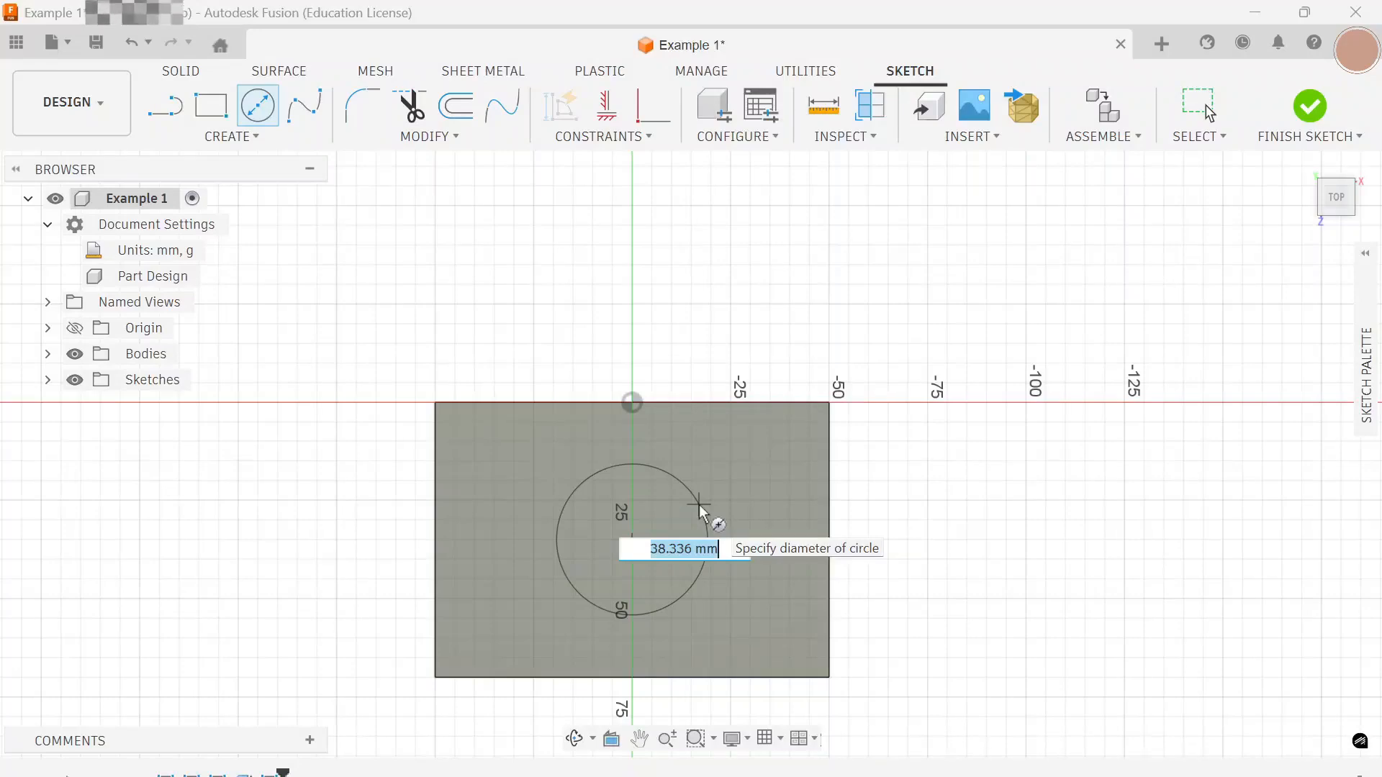
{"action": "type", "text": "40"}
{"action": "key", "text": "Tab"}
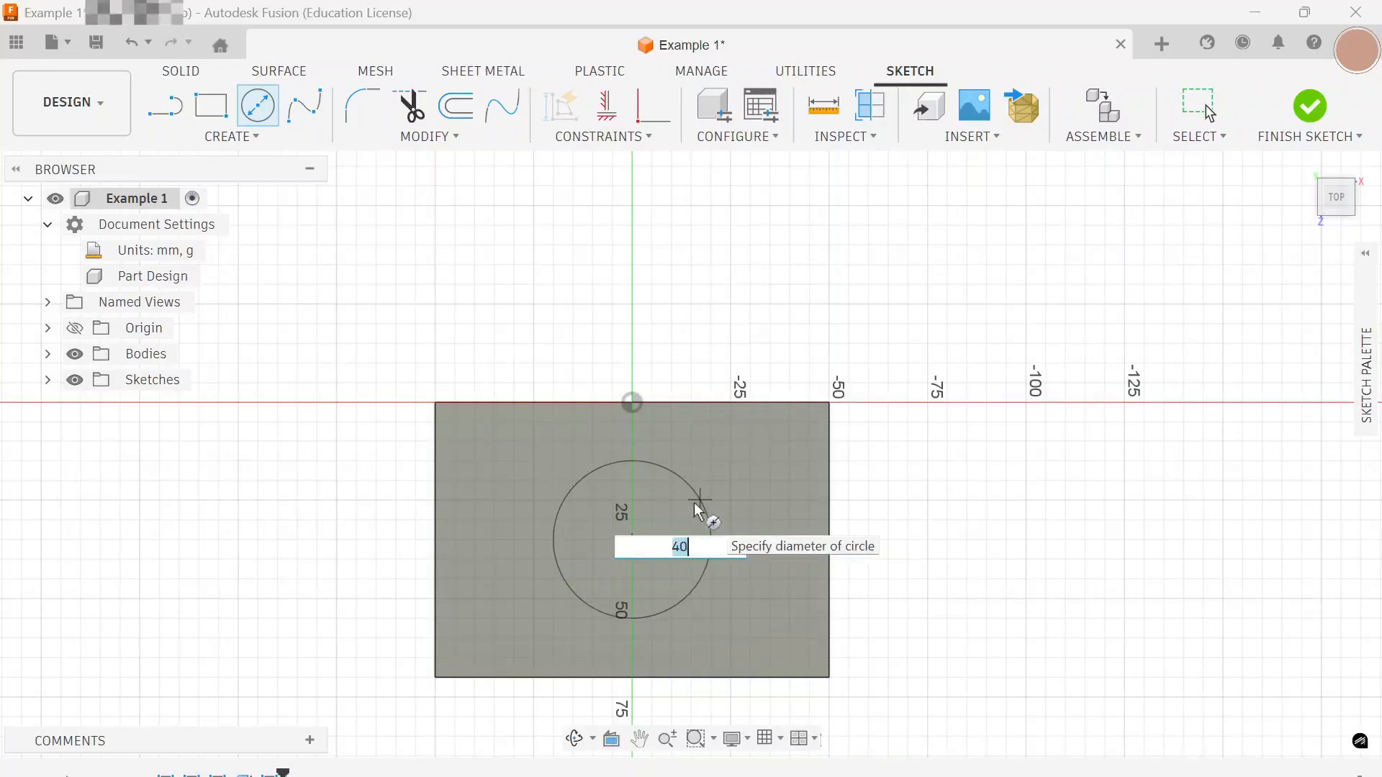
{"action": "key", "text": "Return"}
{"action": "key", "text": "Escape"}
{"action": "mouse_move", "coordinate": [1052, 577]}
{"action": "middle_mouse_down", "text": "shift"}
{"action": "mouse_move", "coordinate": [1043, 532]}
{"action": "mouse_move", "coordinate": [1067, 429]}
{"action": "mouse_move", "coordinate": [984, 423]}
{"action": "mouse_move", "coordinate": [990, 398]}
{"action": "mouse_move", "coordinate": [1042, 411]}
{"action": "mouse_move", "coordinate": [1065, 392]}
{"action": "mouse_move", "coordinate": [942, 409]}
{"action": "mouse_move", "coordinate": [935, 379]}
{"action": "mouse_move", "coordinate": [993, 379]}
{"action": "mouse_move", "coordinate": [1020, 390]}
{"action": "mouse_move", "coordinate": [1012, 404]}
{"action": "middle_mouse_up", "text": "shift"}
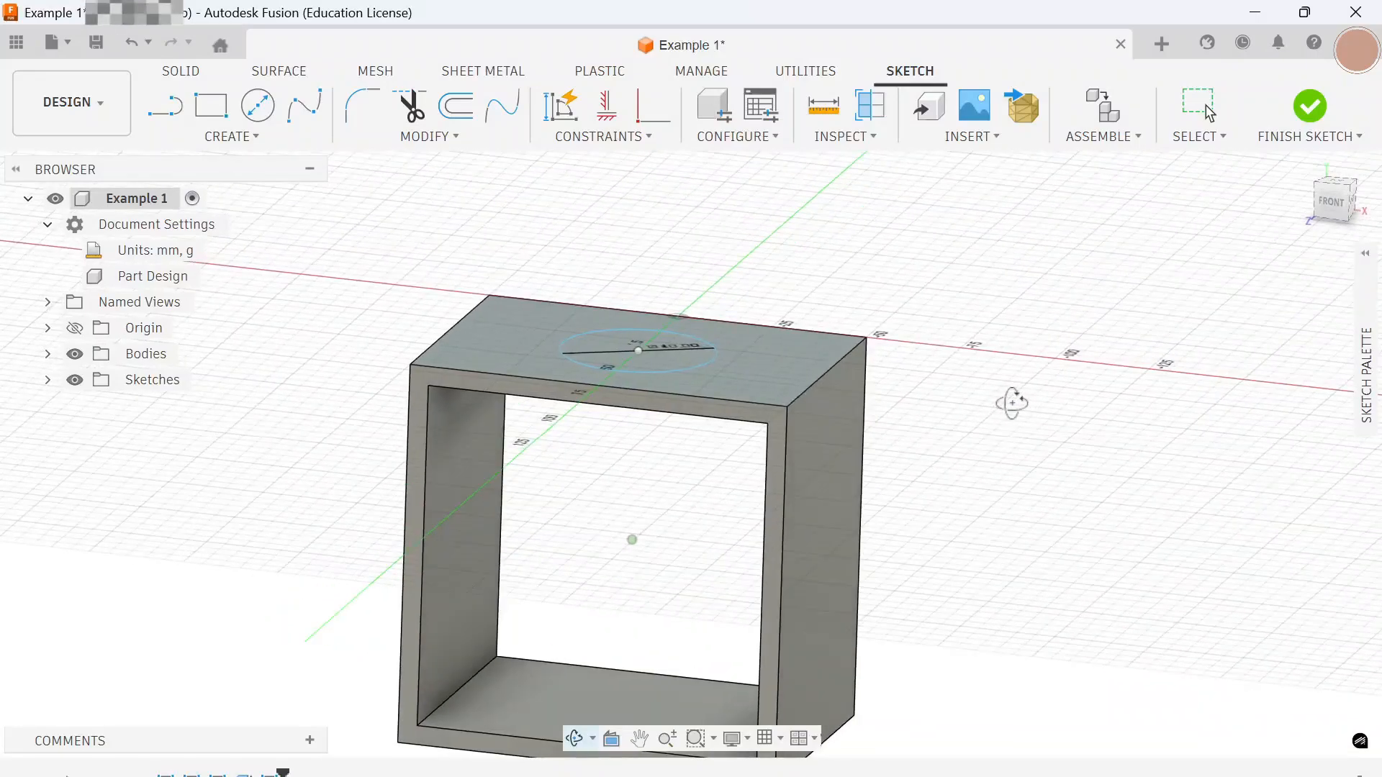
{"action": "left_click", "coordinate": [1311, 105]}
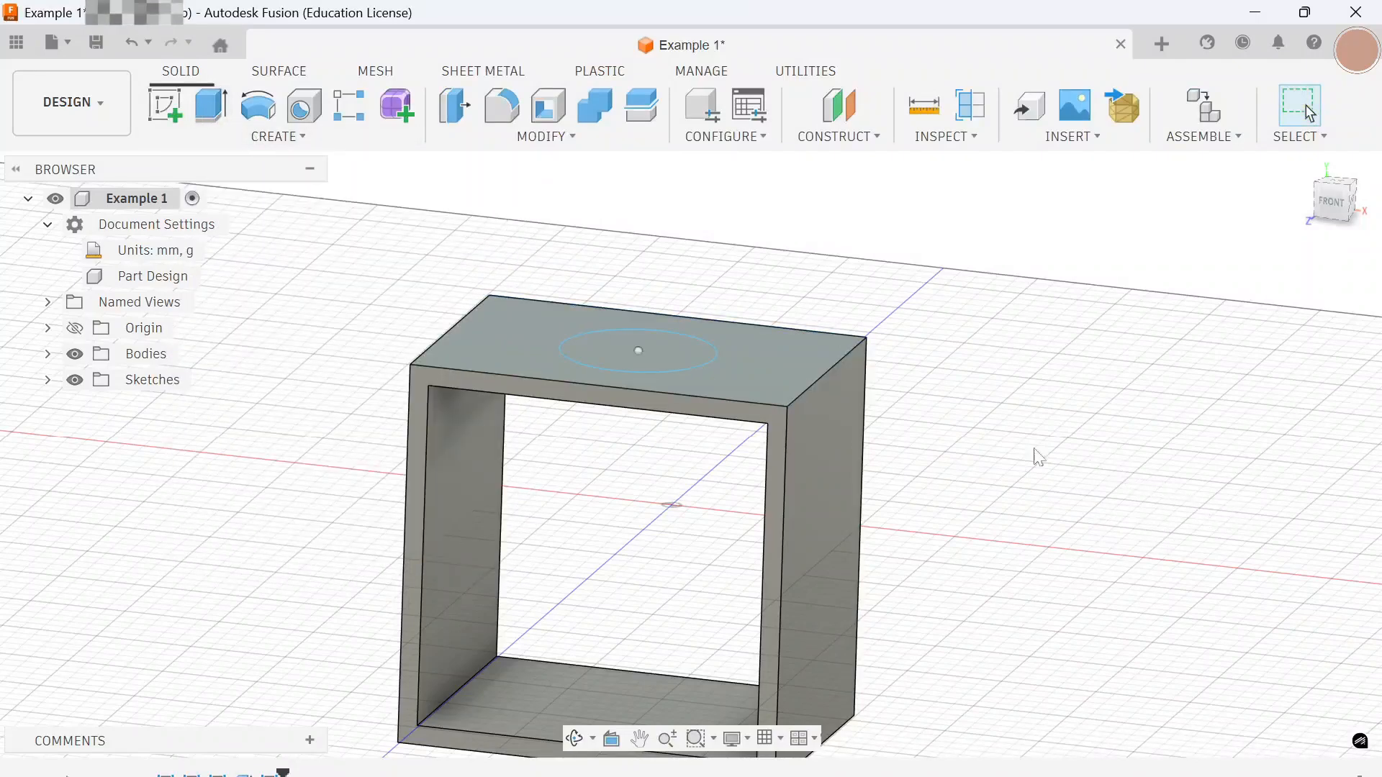
Step: Try extruding the circle 40 mm down into the box, bring the distance back to 0 mm and choose the Cut operation
{"action": "left_click", "coordinate": [210, 105]}
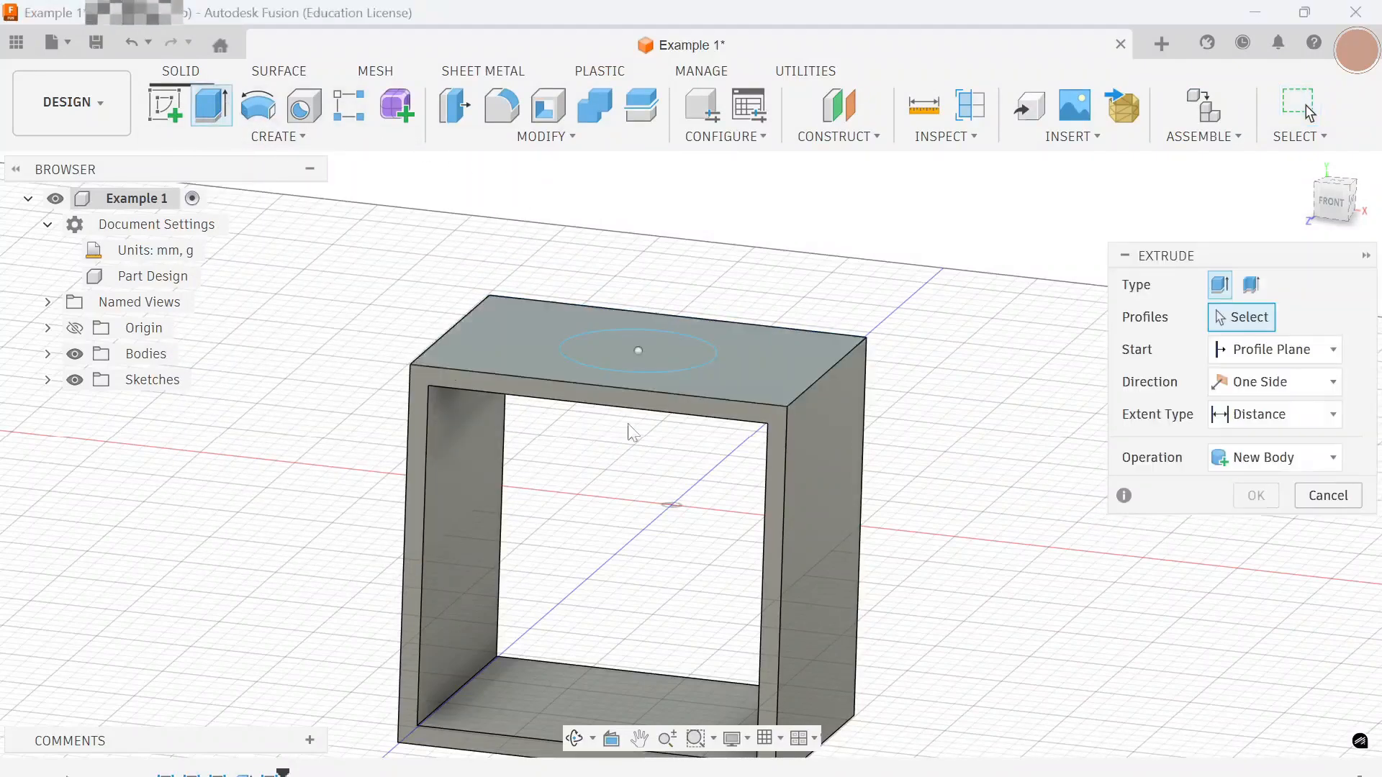
{"action": "left_click", "coordinate": [671, 366]}
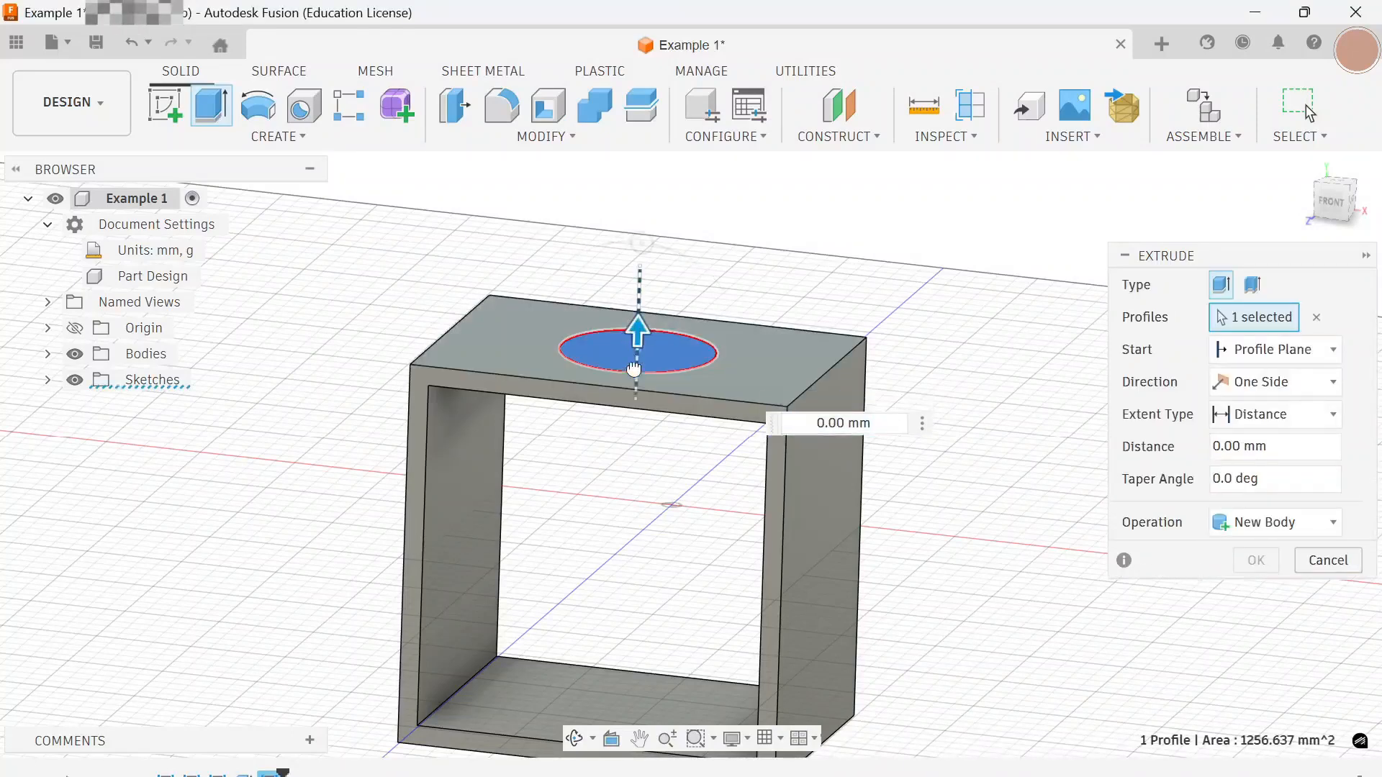
{"action": "left_click_drag", "start_coordinate": [637, 332], "coordinate": [636, 492]}
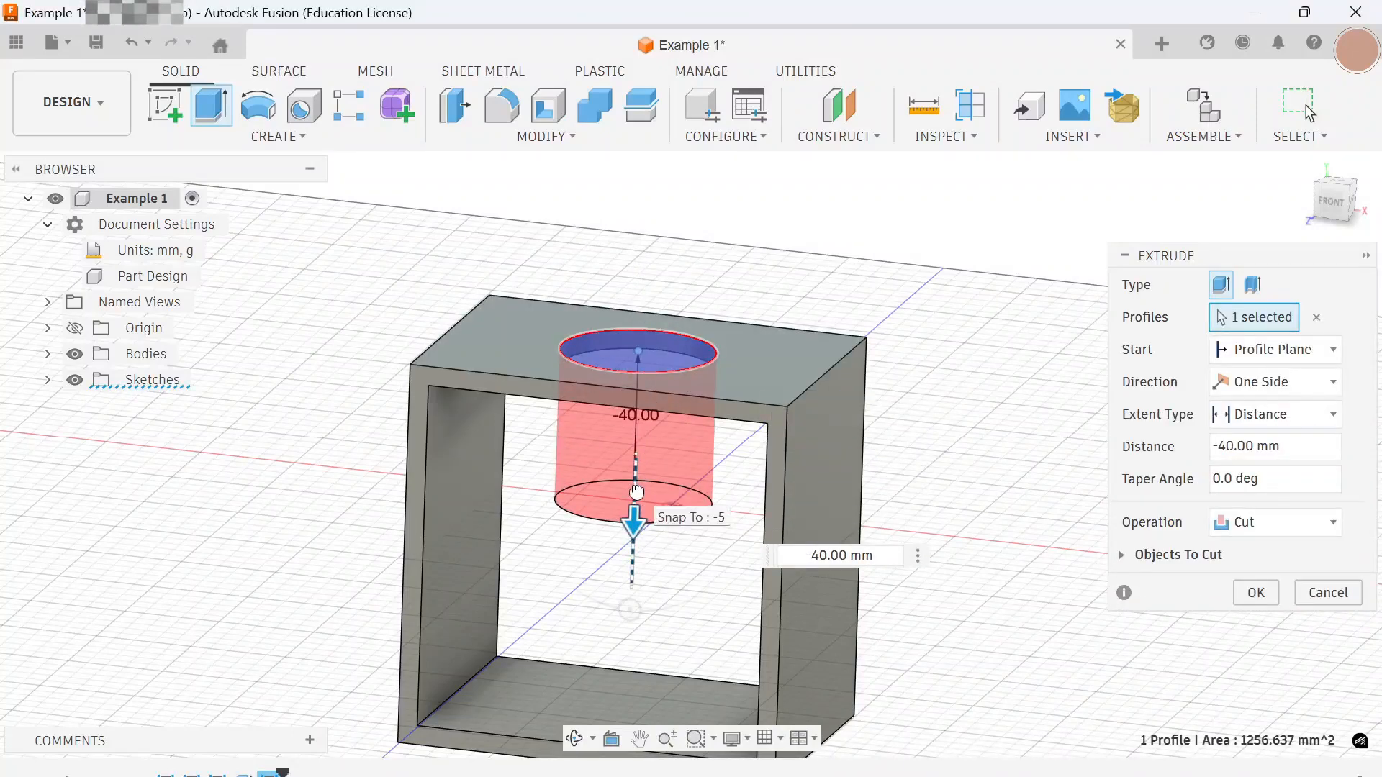
{"action": "left_click_drag", "start_coordinate": [636, 492], "coordinate": [635, 331]}
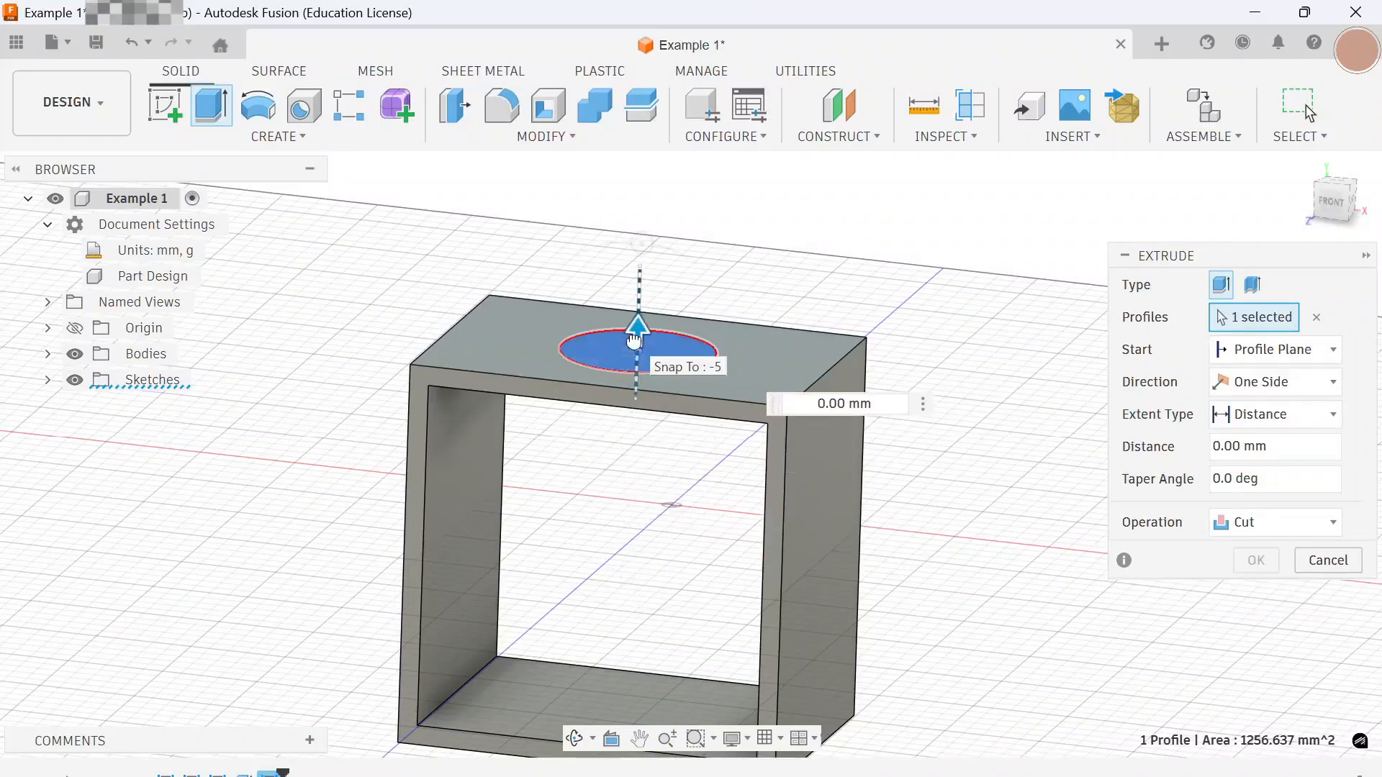
{"action": "left_click", "coordinate": [1288, 537]}
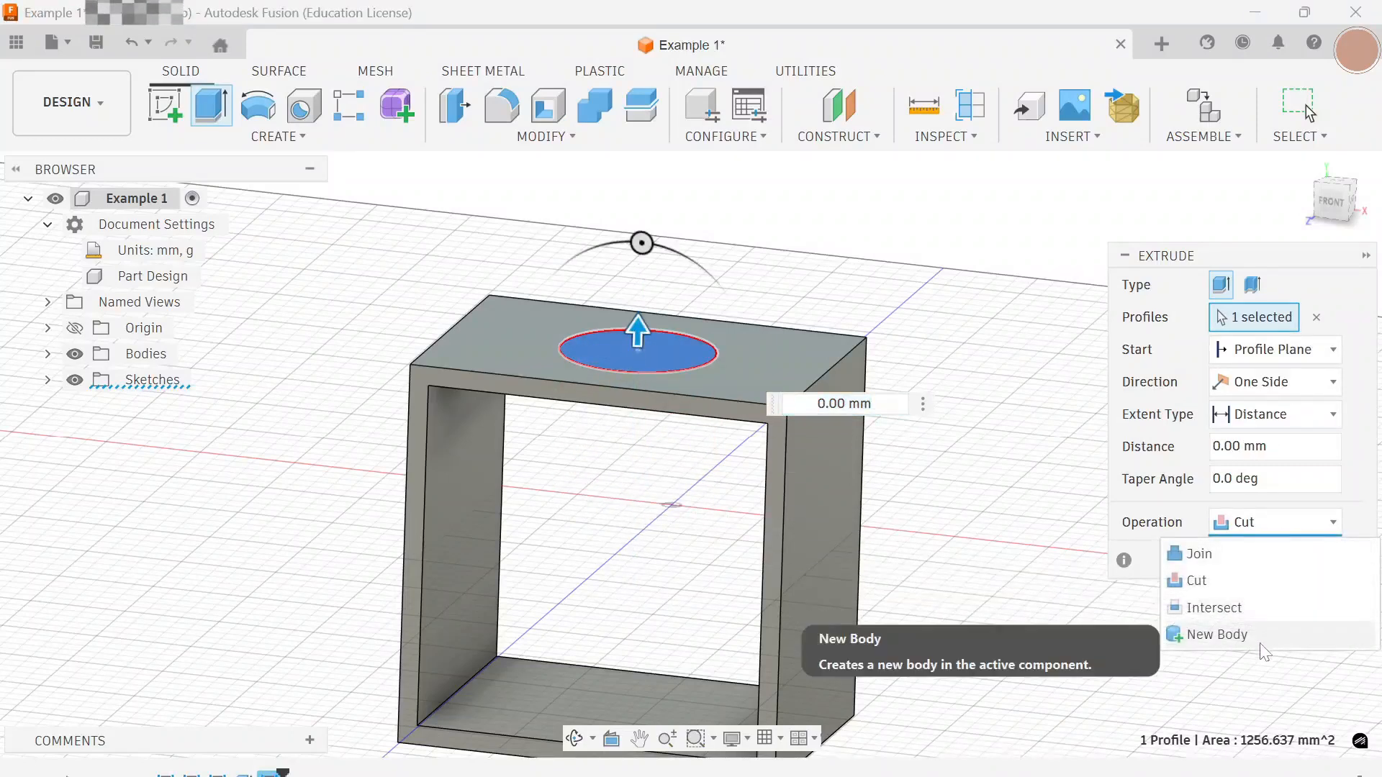
{"action": "left_click", "coordinate": [1265, 584]}
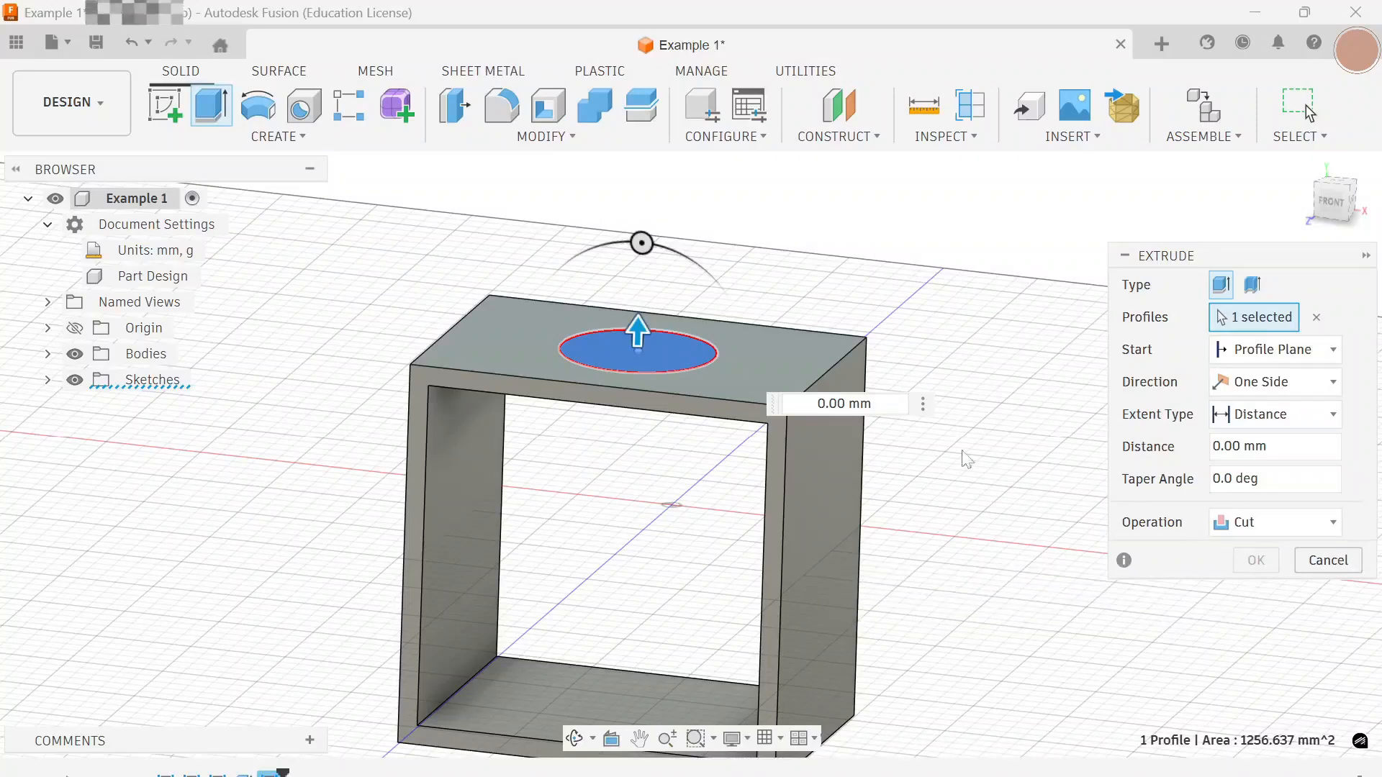
Step: Extrude the circle 15 mm upward from the top face and join it to the box
{"action": "left_click_drag", "start_coordinate": [637, 332], "coordinate": [639, 274]}
{"action": "left_click", "coordinate": [1275, 531]}
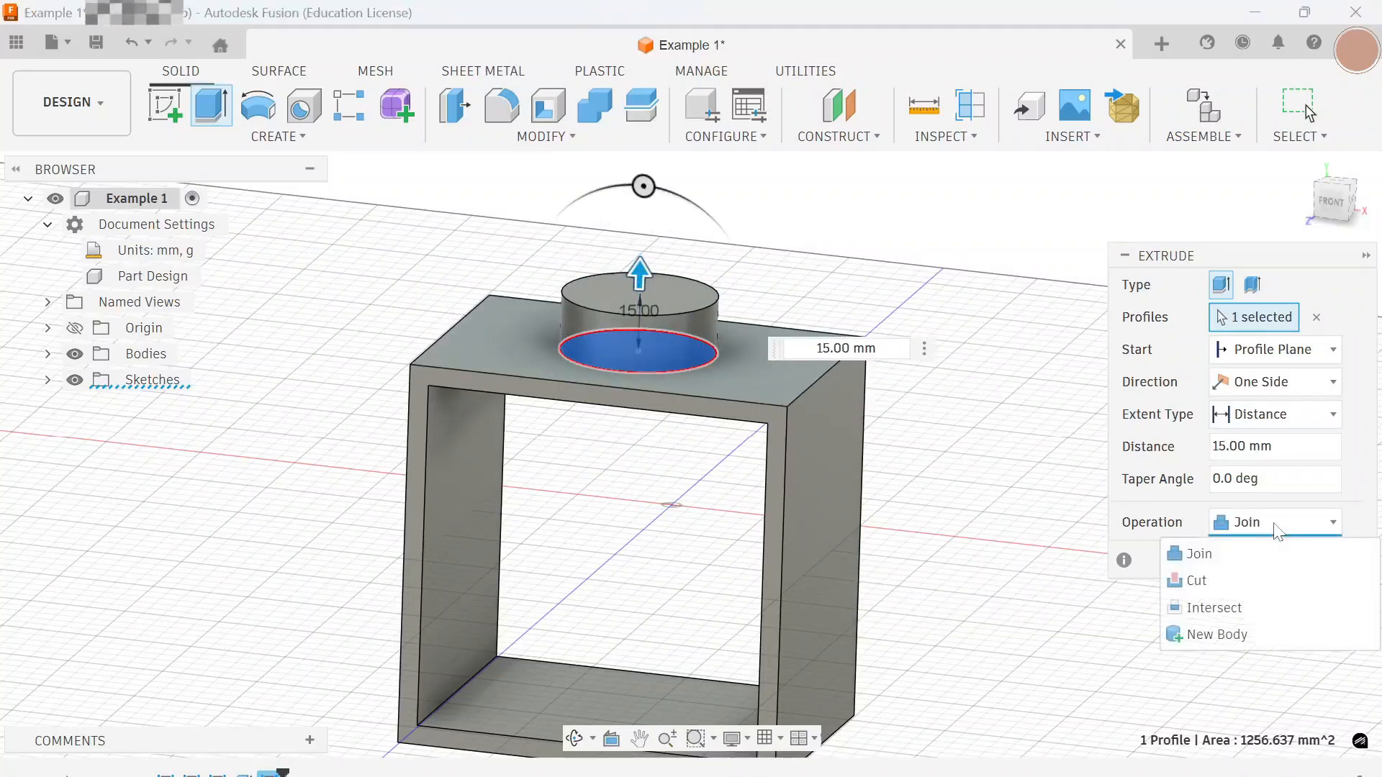
{"action": "left_click", "coordinate": [1251, 558]}
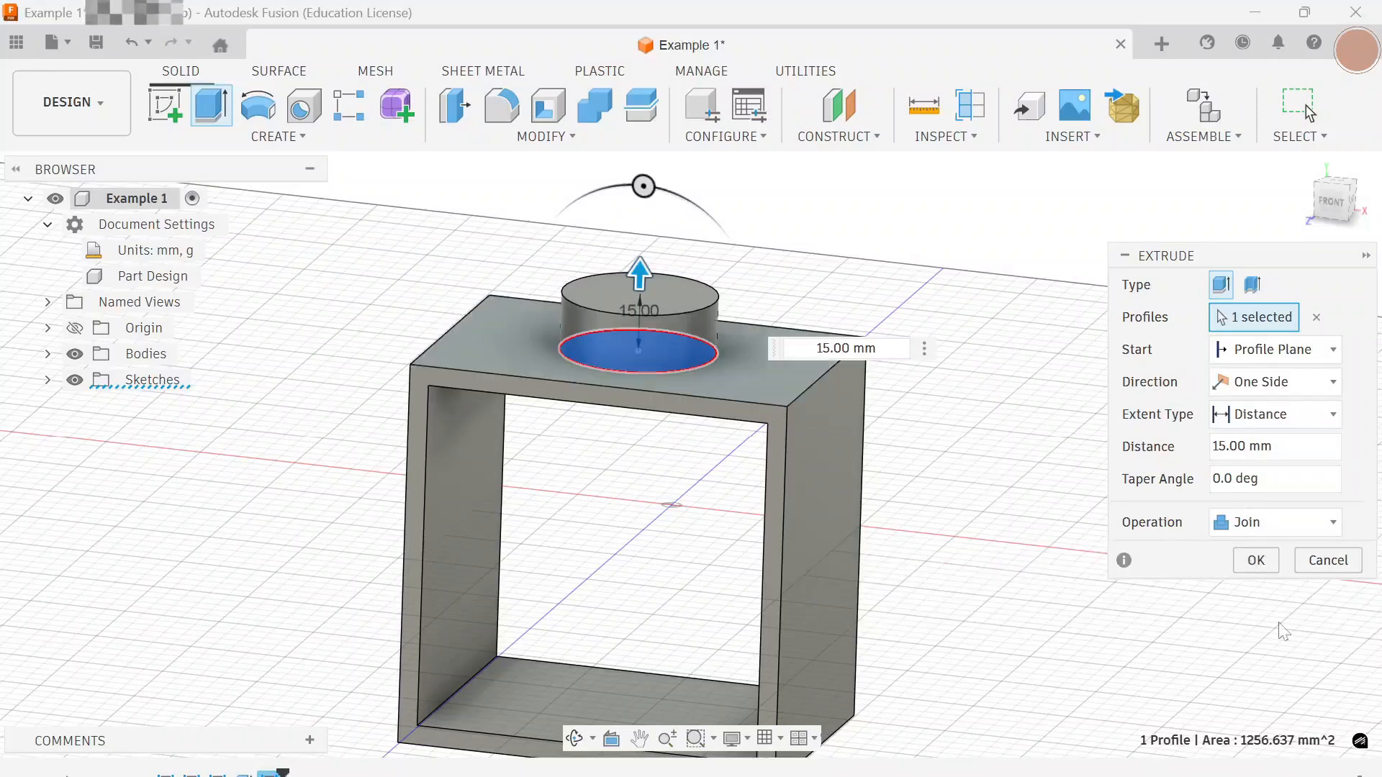
{"action": "left_click", "coordinate": [1256, 561]}
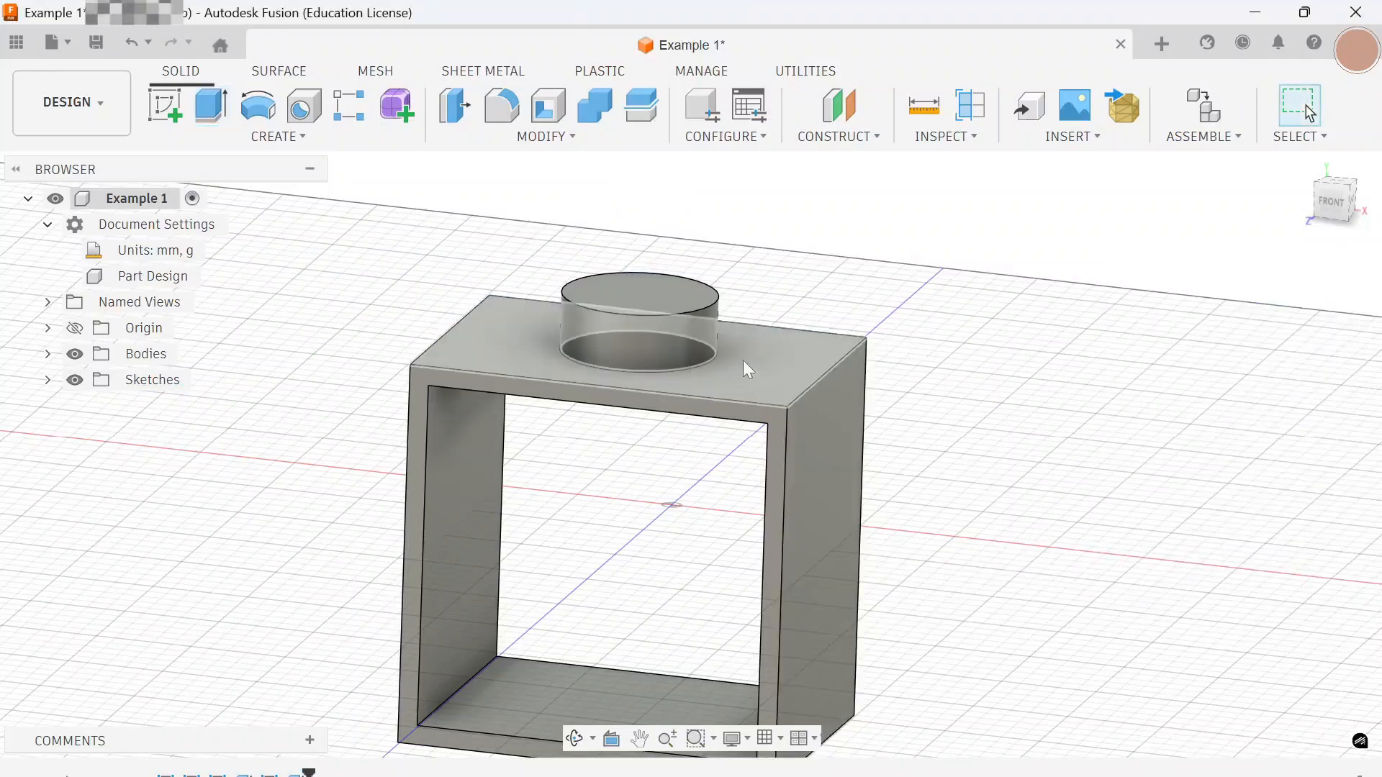
Step: Check which bodies the Bodies folder contains and undo the joined cylinder extrusion
{"action": "left_click", "coordinate": [48, 354]}
{"action": "left_click", "coordinate": [152, 379]}
{"action": "left_click", "coordinate": [1364, 414]}
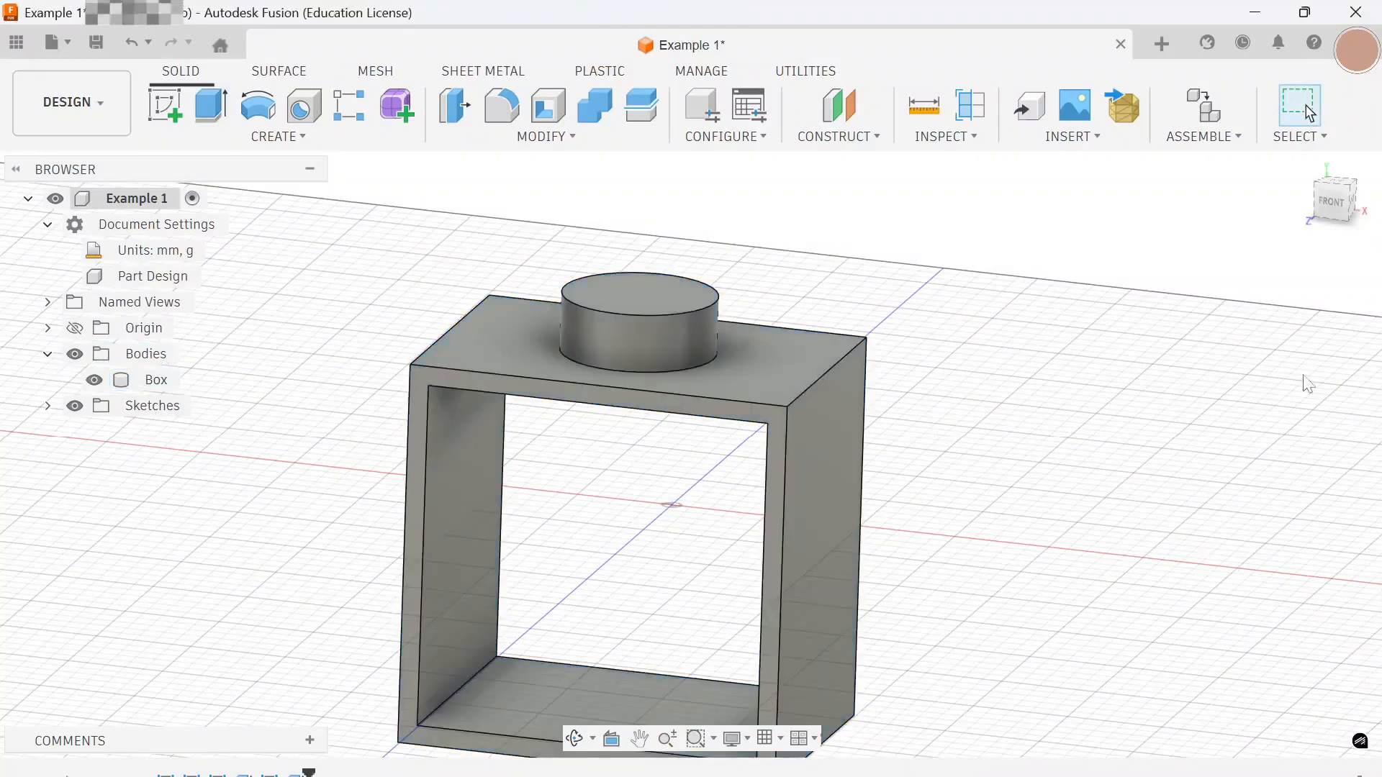
{"action": "left_click", "coordinate": [140, 40]}
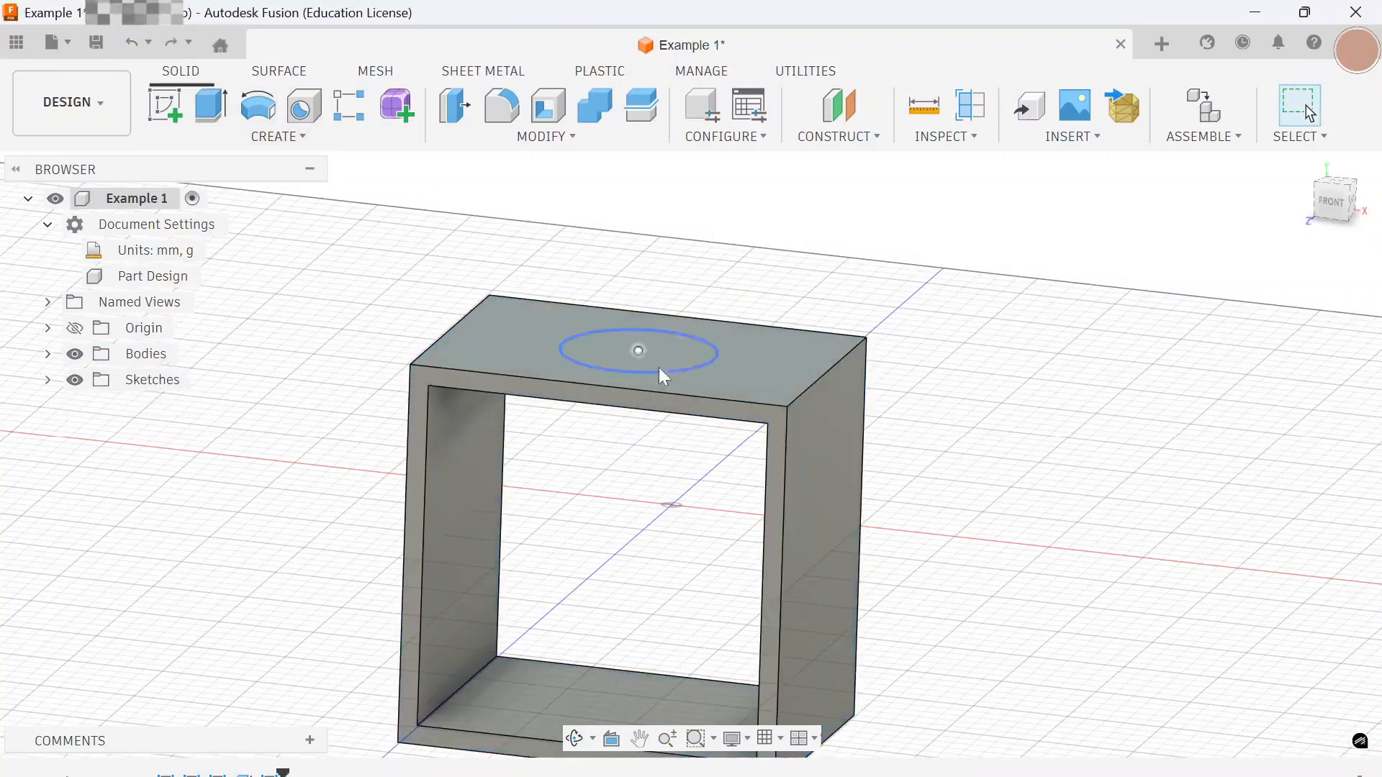
Step: Extrude the circle 15 mm upward from the top face as a new body
{"action": "left_click", "coordinate": [211, 105]}
{"action": "left_click", "coordinate": [684, 345]}
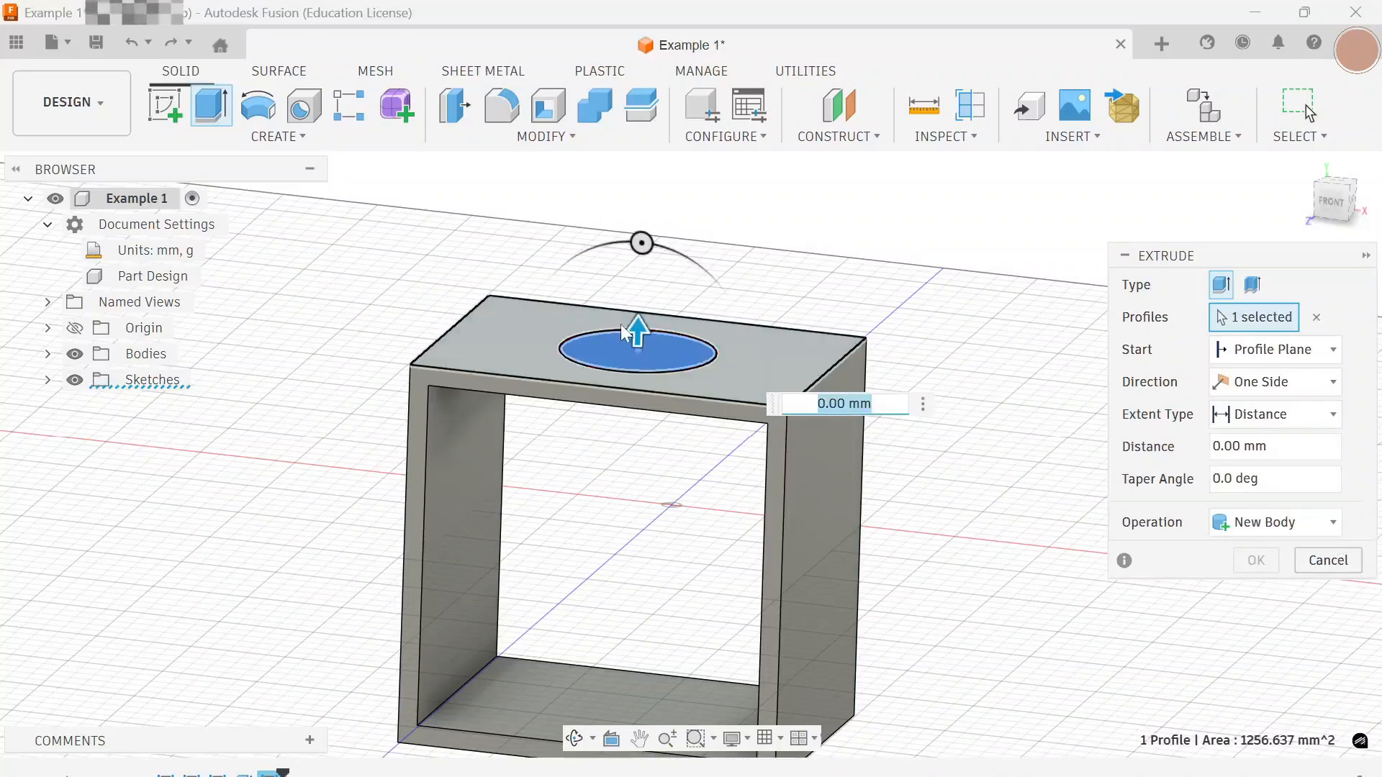
{"action": "type", "text": "15"}
{"action": "left_click", "coordinate": [1274, 521]}
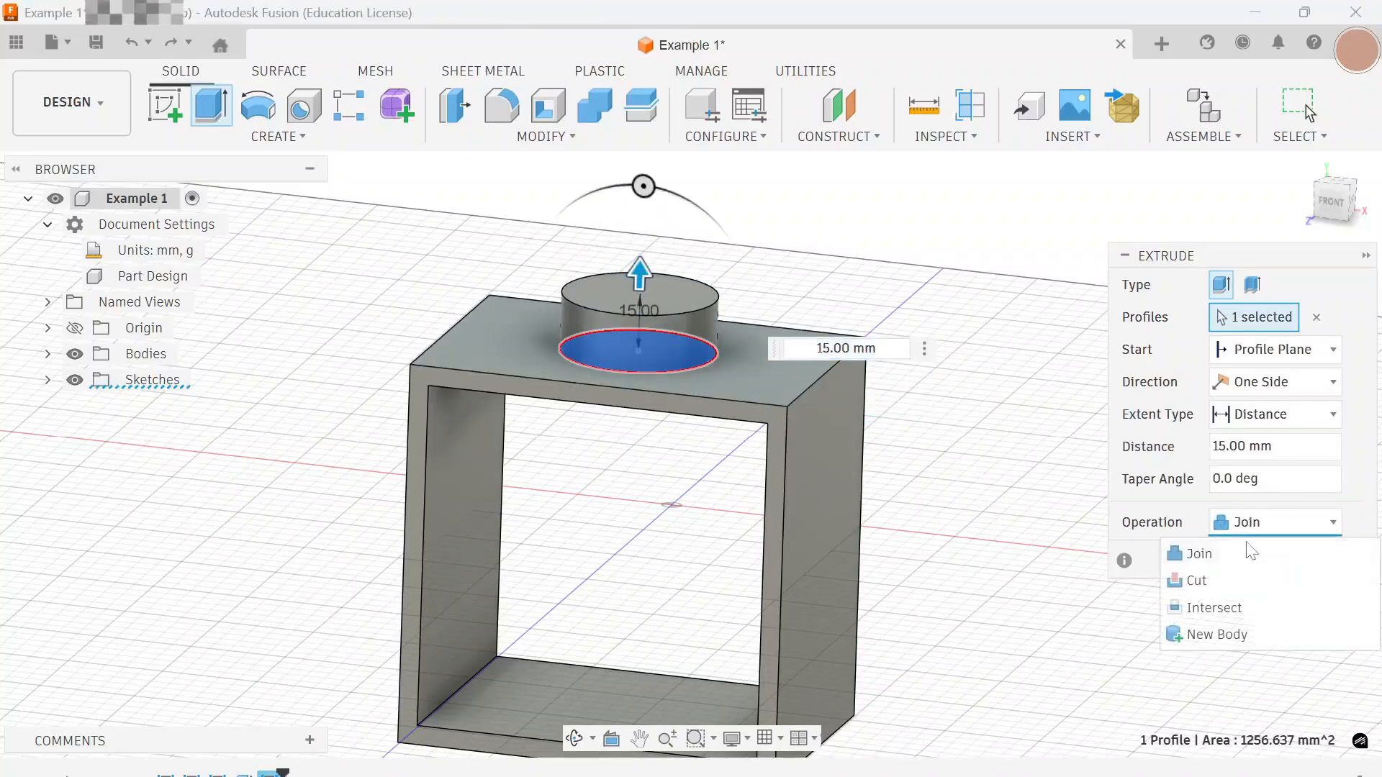
{"action": "left_click", "coordinate": [1234, 631]}
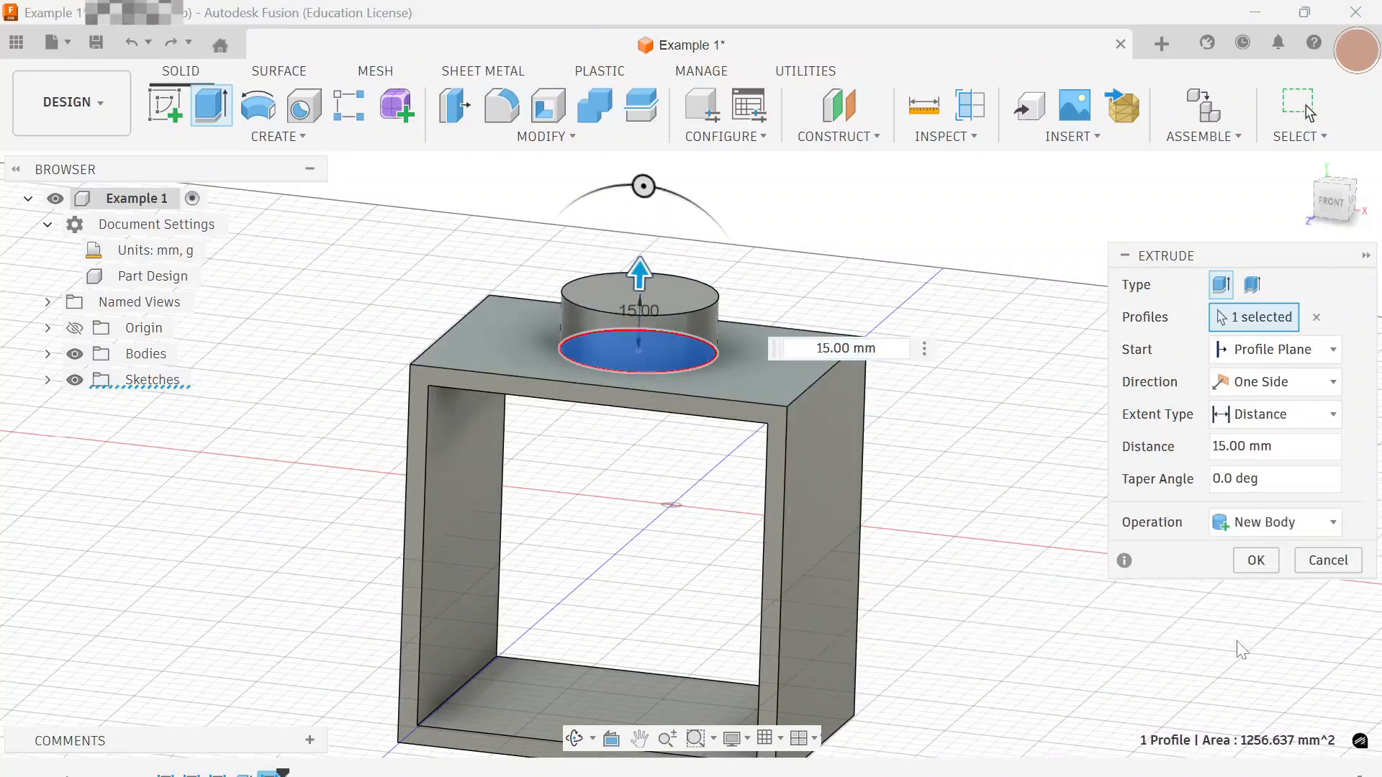
{"action": "left_click", "coordinate": [1258, 563]}
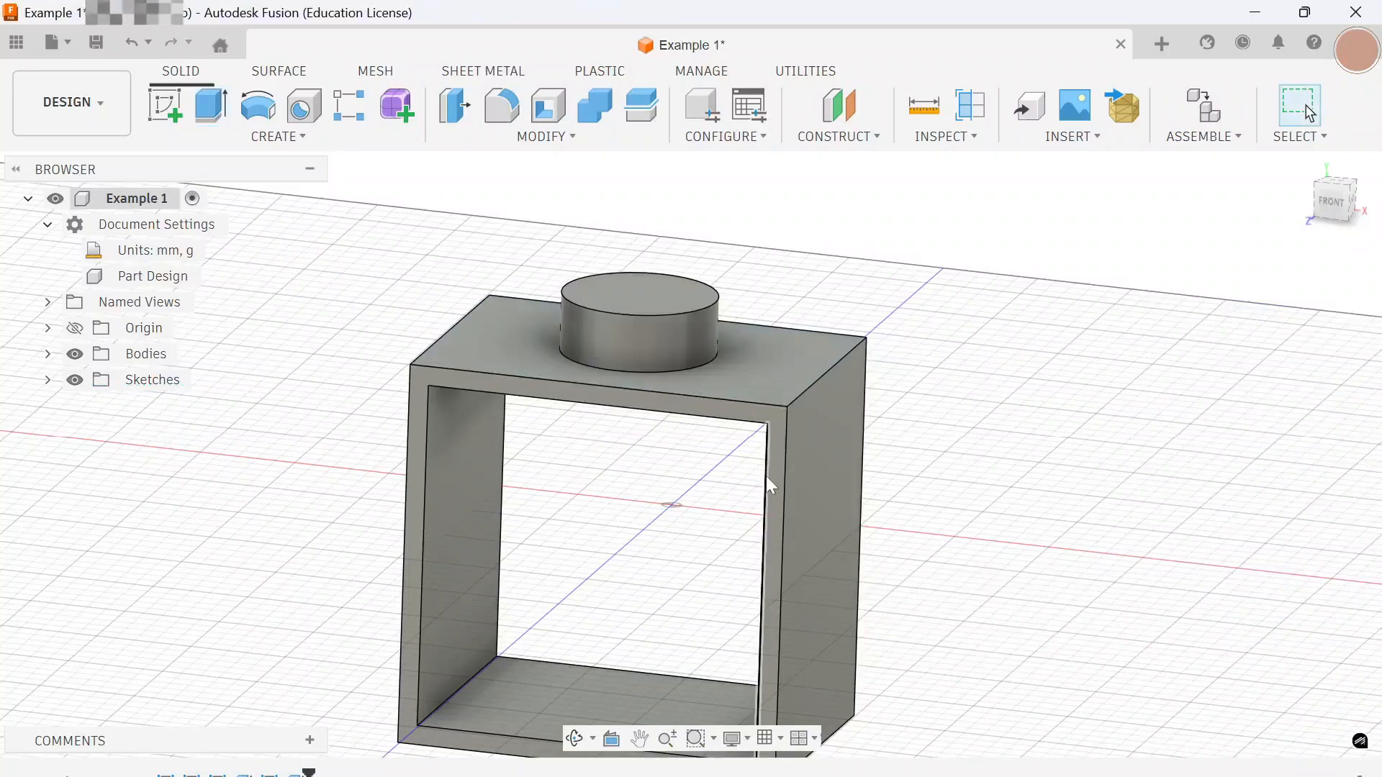
Step: Highlight the box and cylinder bodies in turn from the Bodies folder, collapse it and undo the new-body extrusion
{"action": "middle_click_drag", "start_coordinate": [576, 374], "coordinate": [871, 396], "text": "shift"}
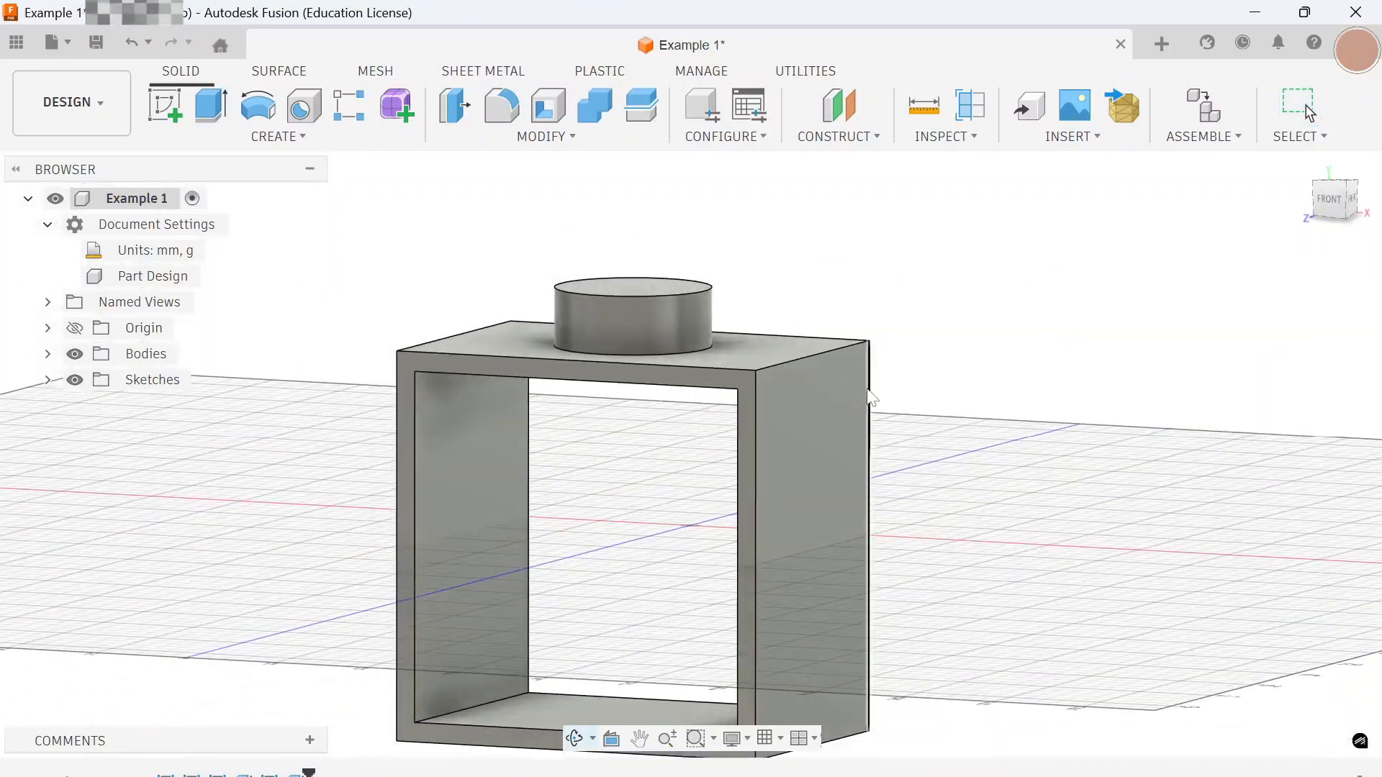
{"action": "left_click", "coordinate": [48, 354]}
{"action": "left_click", "coordinate": [139, 389]}
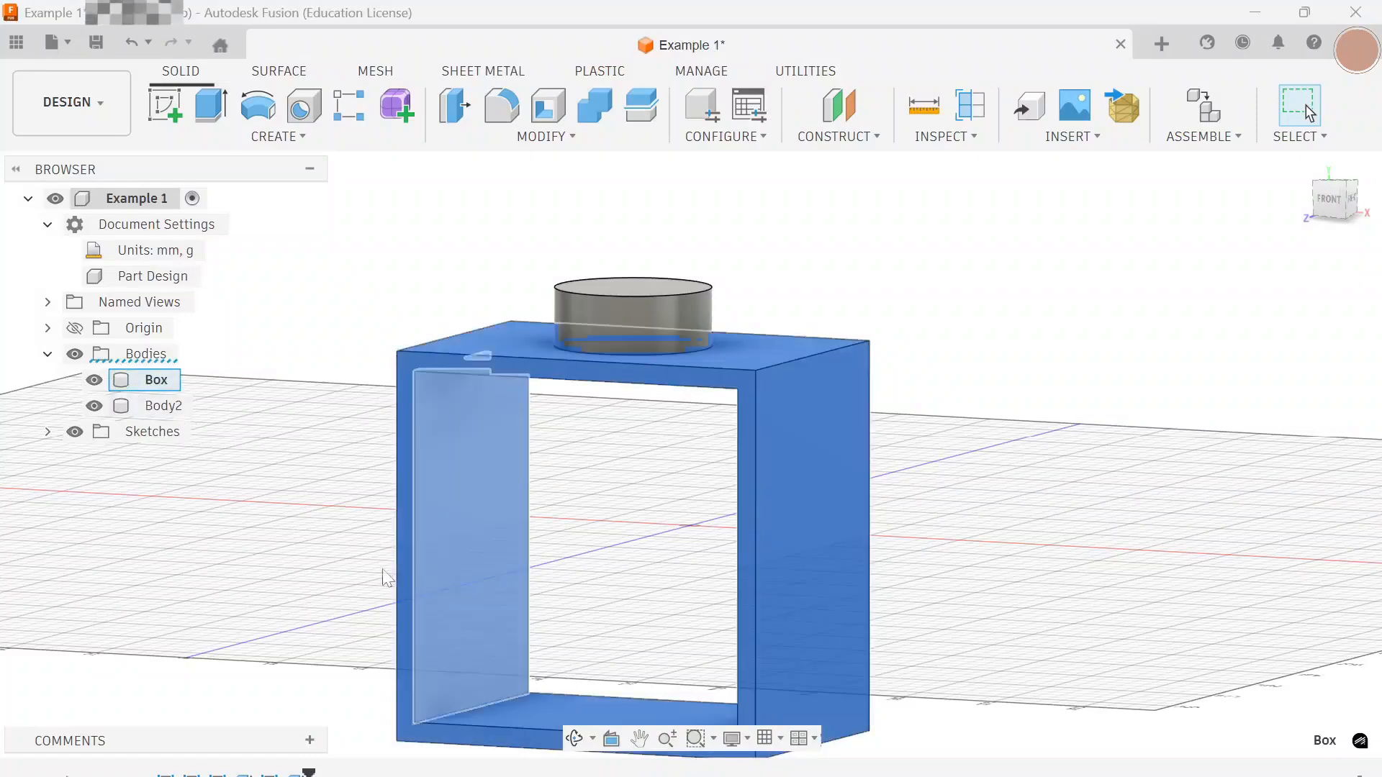
{"action": "left_click", "coordinate": [149, 407]}
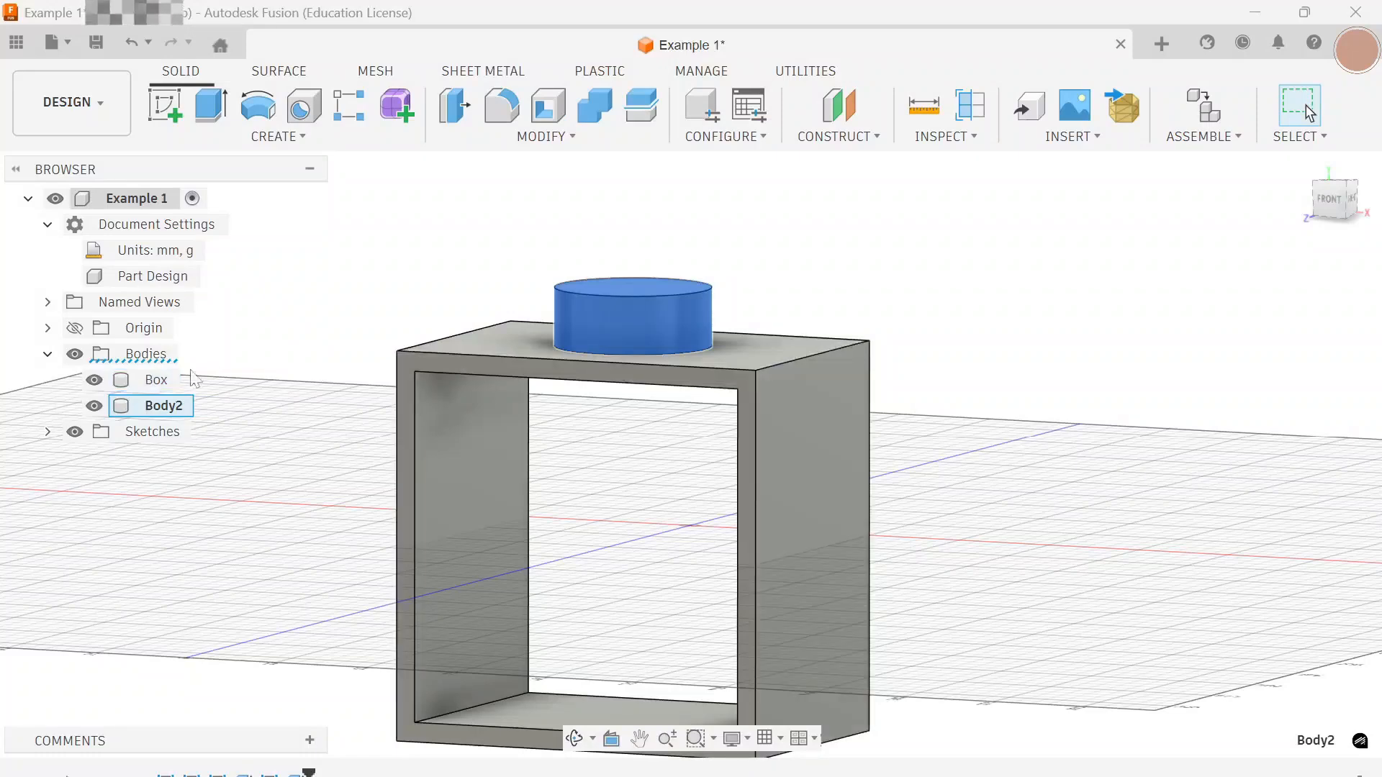
{"action": "left_click", "coordinate": [47, 355]}
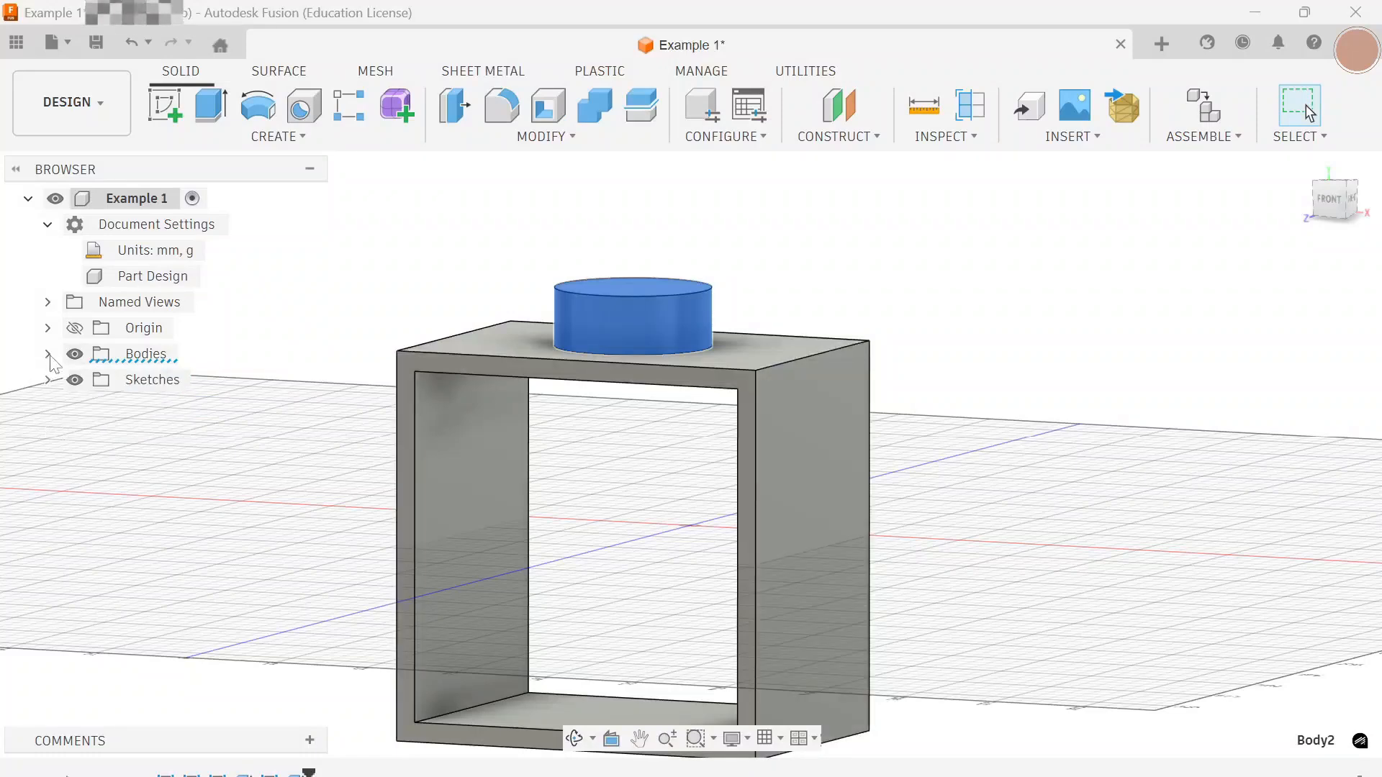
{"action": "left_click", "coordinate": [125, 40]}
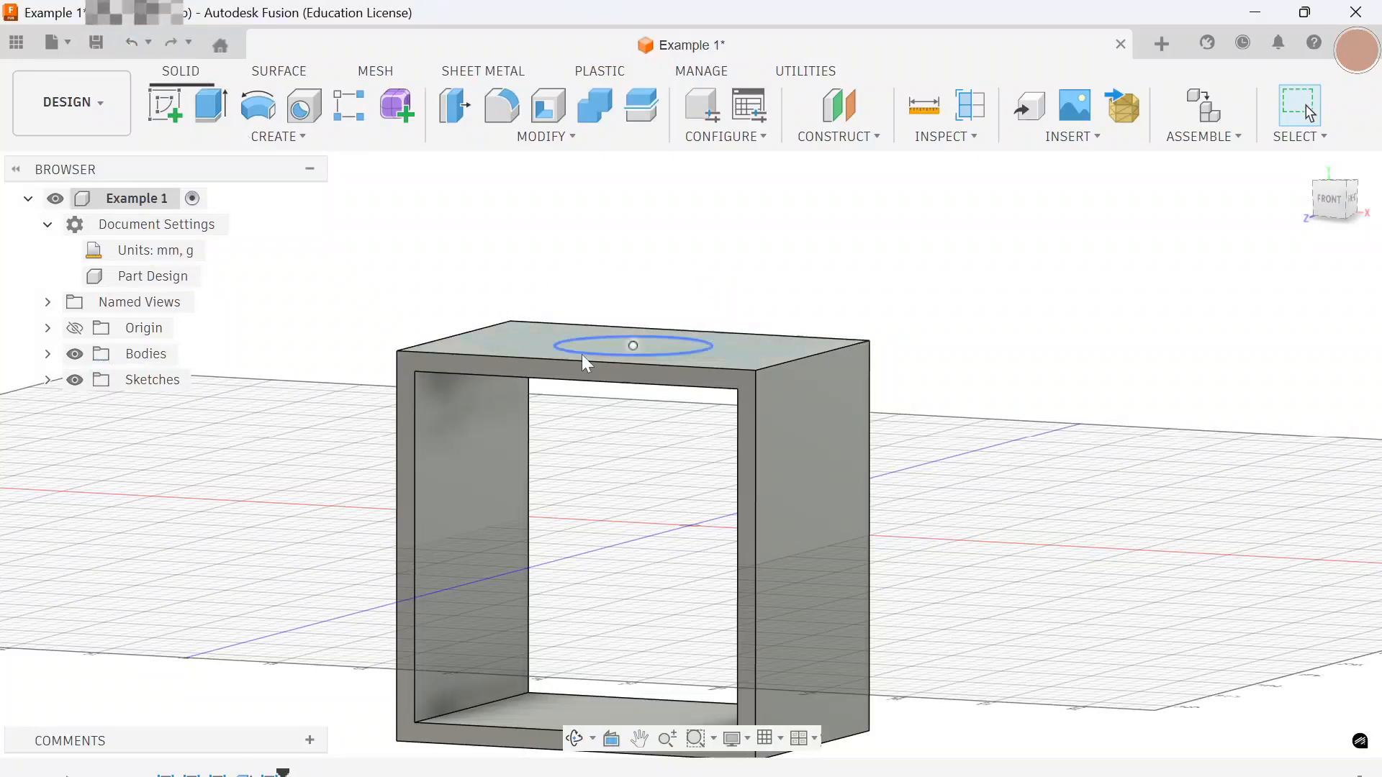
Step: Set up a Cut extrusion of the top-face circle, 105 mm downward through the box's top and bottom walls
{"action": "left_click", "coordinate": [195, 108]}
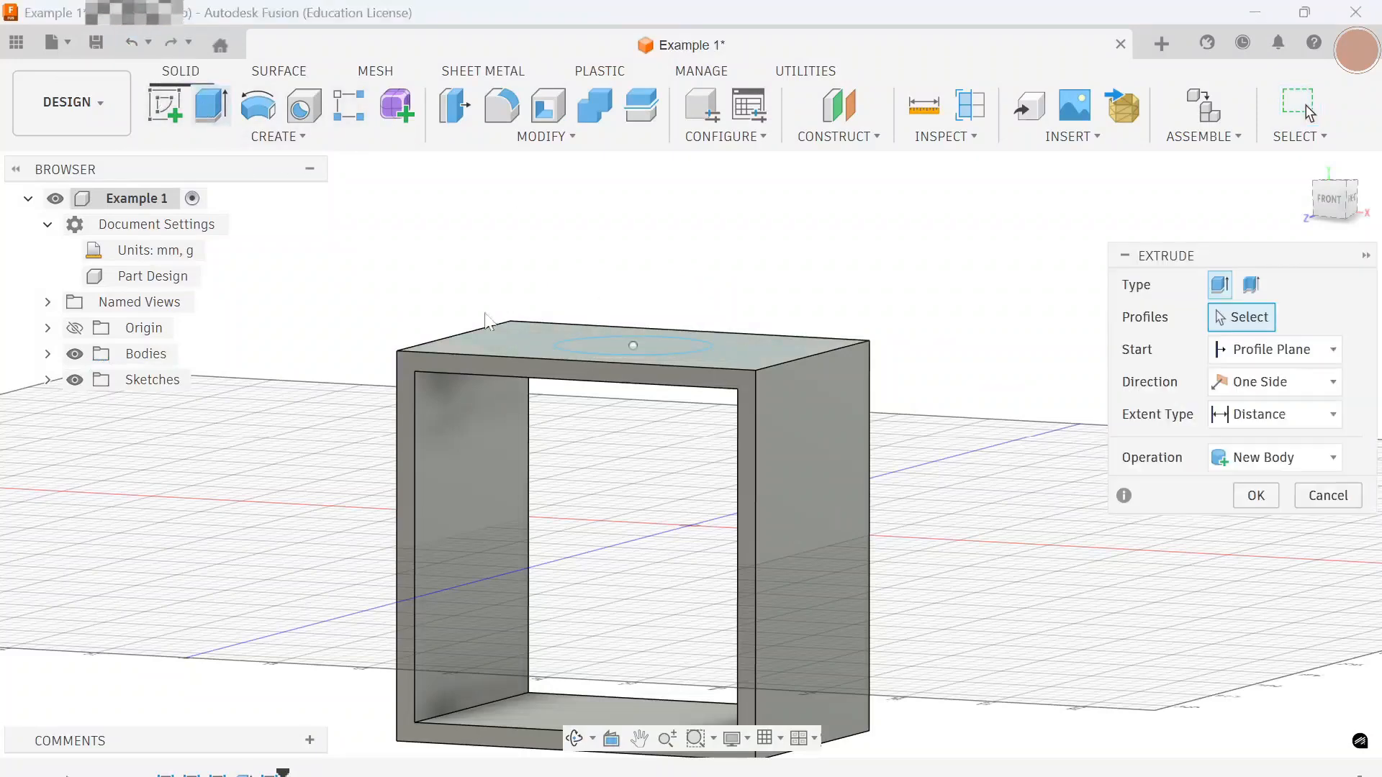
{"action": "left_click", "coordinate": [591, 339]}
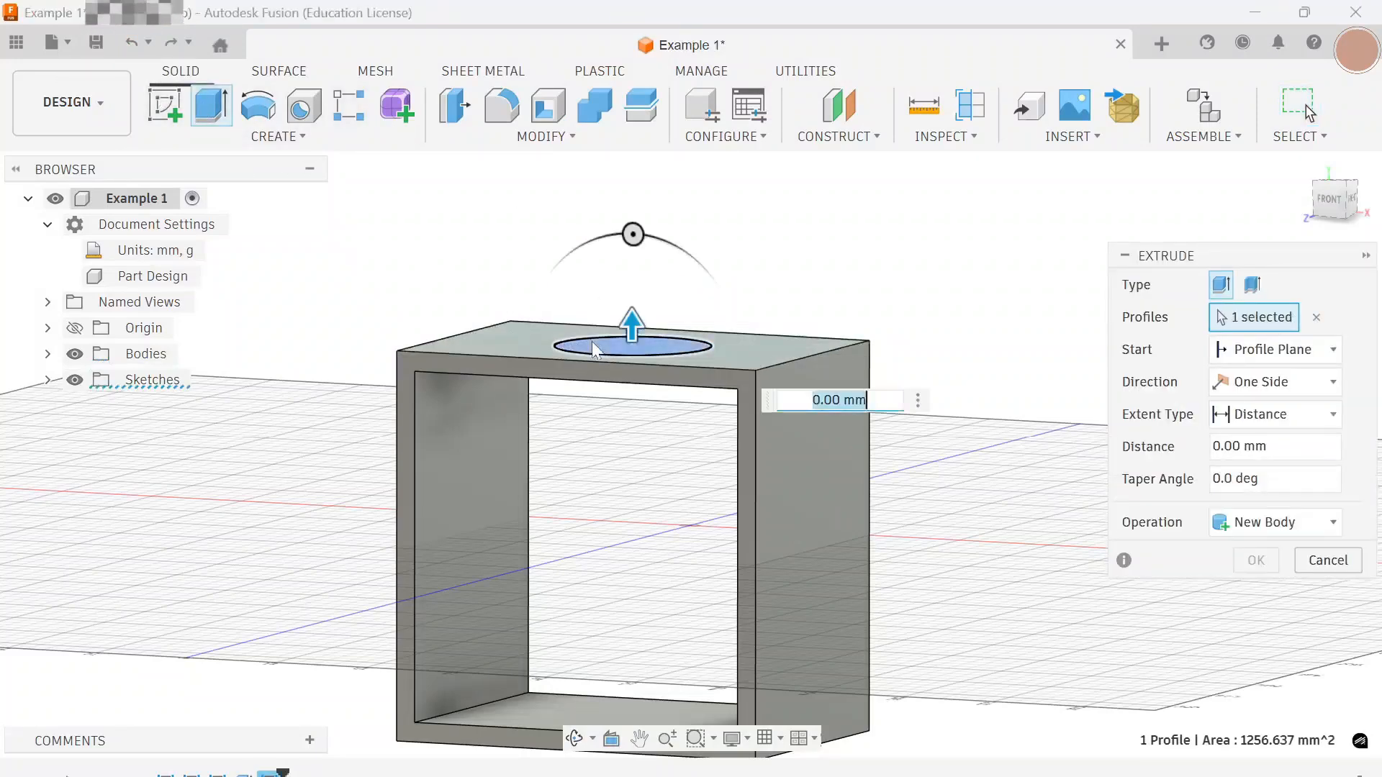
{"action": "left_click", "coordinate": [1277, 524]}
{"action": "left_click", "coordinate": [1261, 577]}
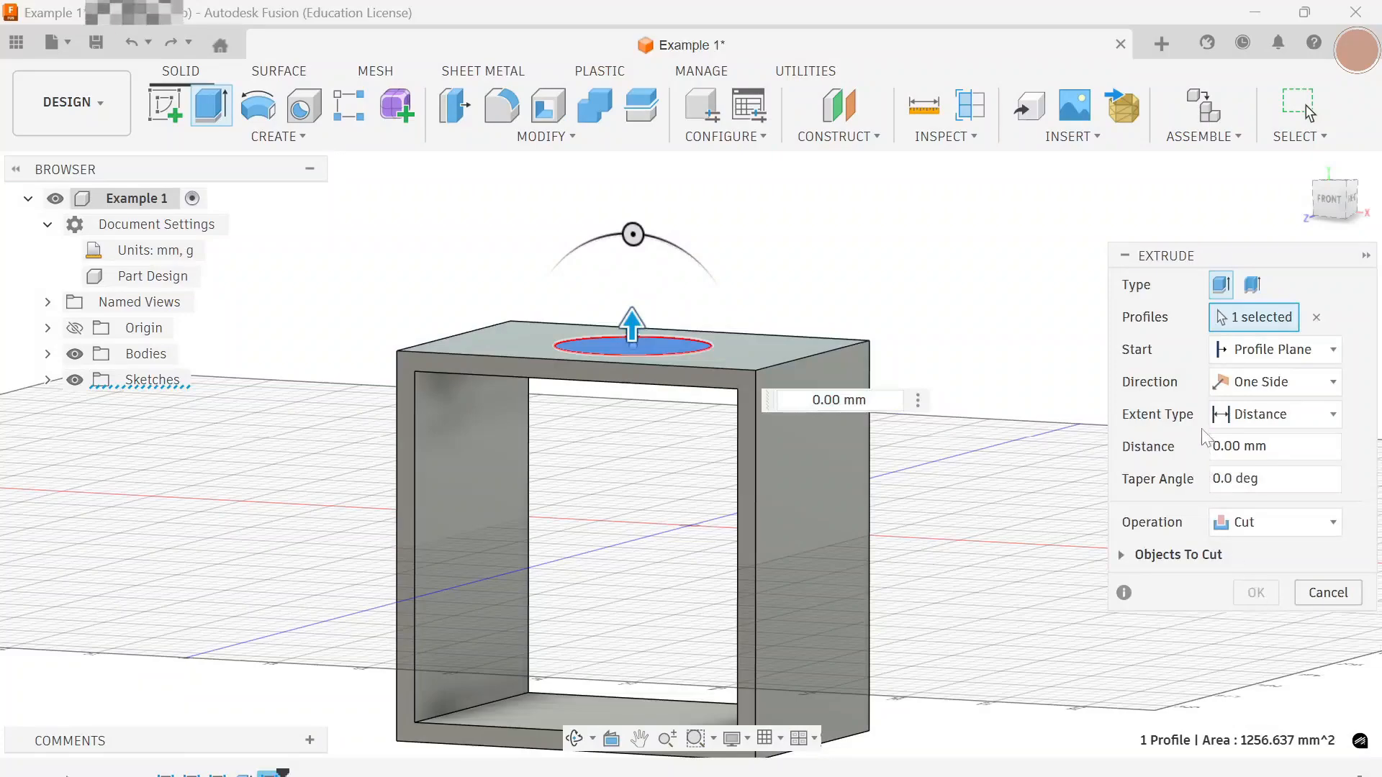
{"action": "left_click_drag", "start_coordinate": [624, 338], "coordinate": [601, 733]}
{"action": "left_click", "coordinate": [574, 740]}
{"action": "left_click_drag", "start_coordinate": [1022, 547], "coordinate": [1069, 625]}
{"action": "key", "text": "Escape"}
{"action": "middle_click_drag", "start_coordinate": [1057, 584], "coordinate": [1011, 346]}
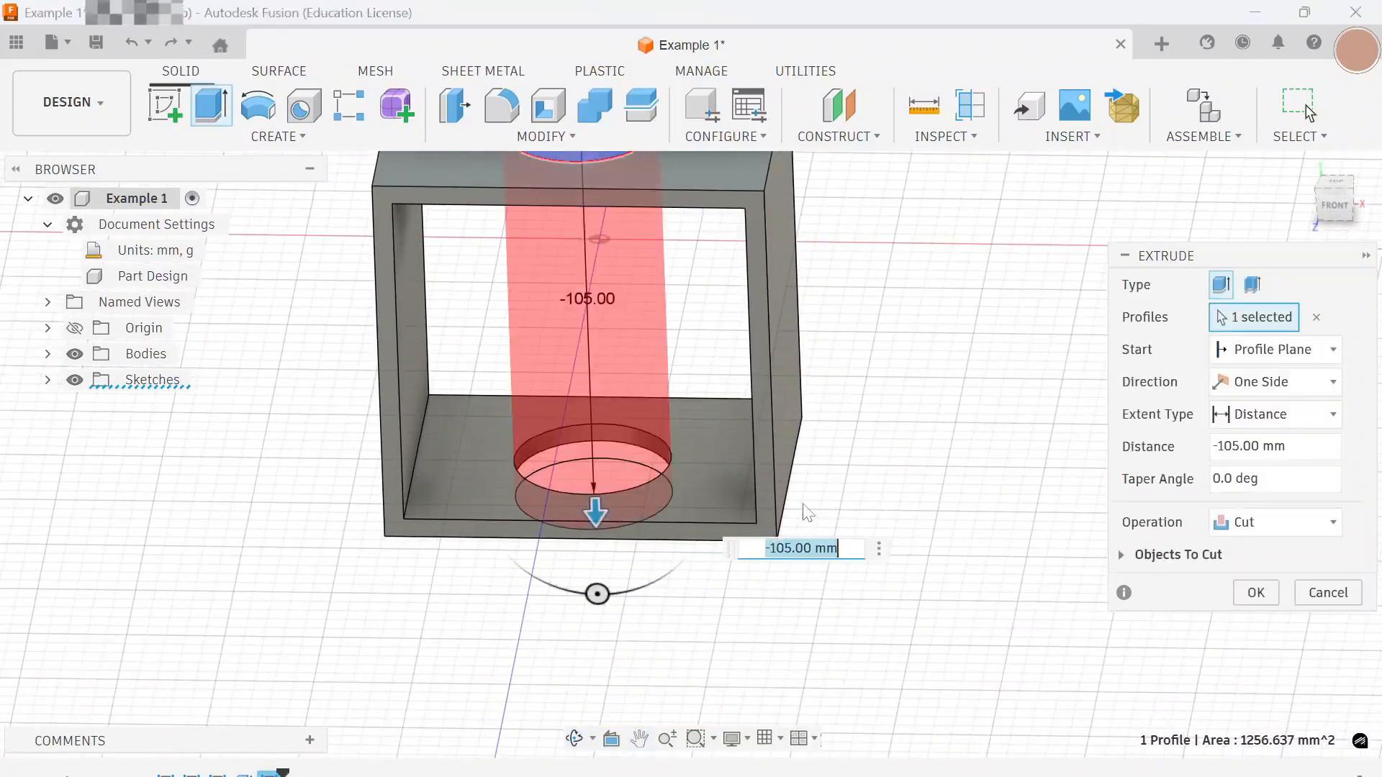
Step: Adjust the depth of the circle's cut so it passes through the bottom wall, and apply the extrusion
{"action": "mouse_move", "coordinate": [942, 459]}
{"action": "middle_mouse_down", "text": "shift"}
{"action": "mouse_move", "coordinate": [960, 442]}
{"action": "mouse_move", "coordinate": [918, 406]}
{"action": "mouse_move", "coordinate": [940, 463]}
{"action": "middle_mouse_up", "text": "shift"}
{"action": "mouse_move", "coordinate": [618, 641]}
{"action": "left_mouse_down"}
{"action": "mouse_move", "coordinate": [617, 677]}
{"action": "mouse_move", "coordinate": [617, 331]}
{"action": "mouse_move", "coordinate": [617, 639]}
{"action": "left_mouse_up"}
{"action": "middle_click_drag", "start_coordinate": [943, 468], "coordinate": [960, 497], "text": "shift"}
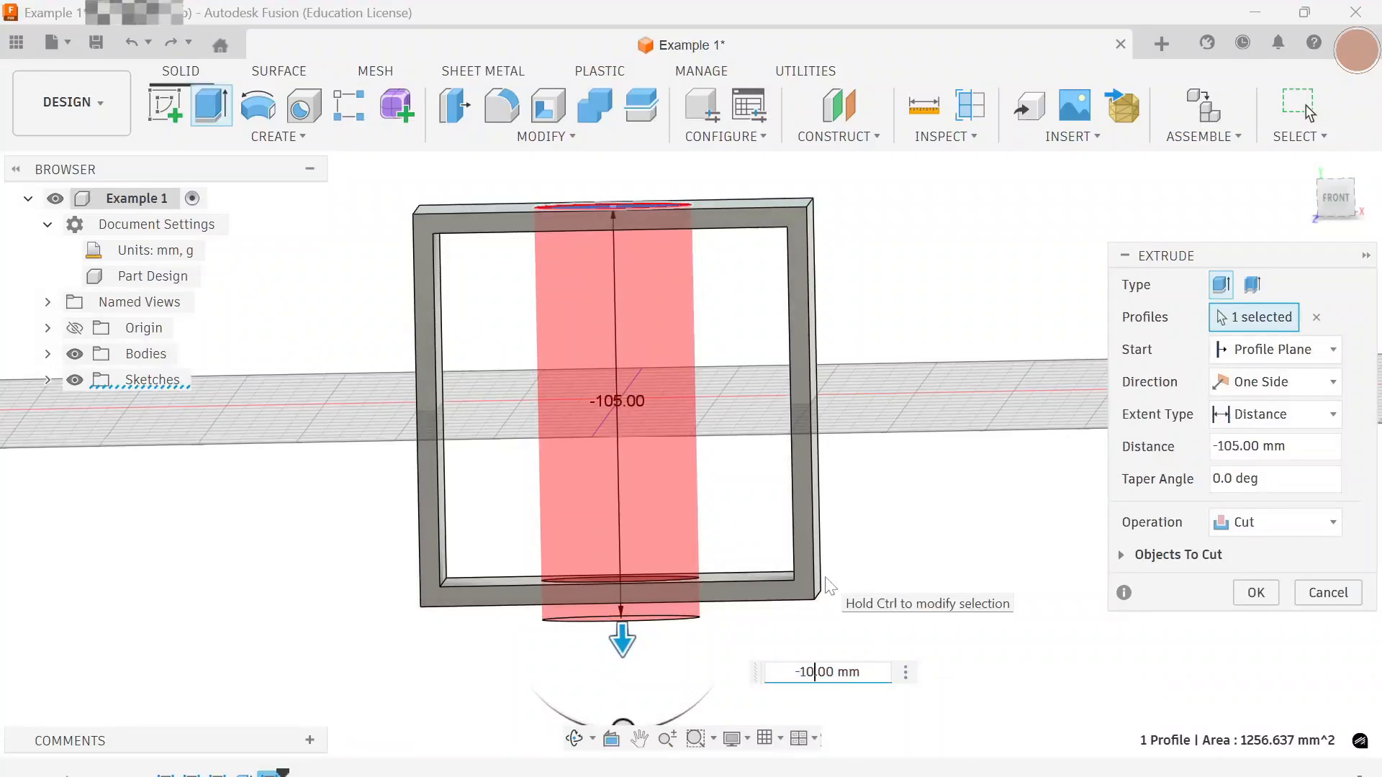
{"action": "key", "text": "Return"}
{"action": "middle_click_drag", "start_coordinate": [895, 475], "coordinate": [908, 455], "text": "shift"}
{"action": "left_click", "coordinate": [1256, 592]}
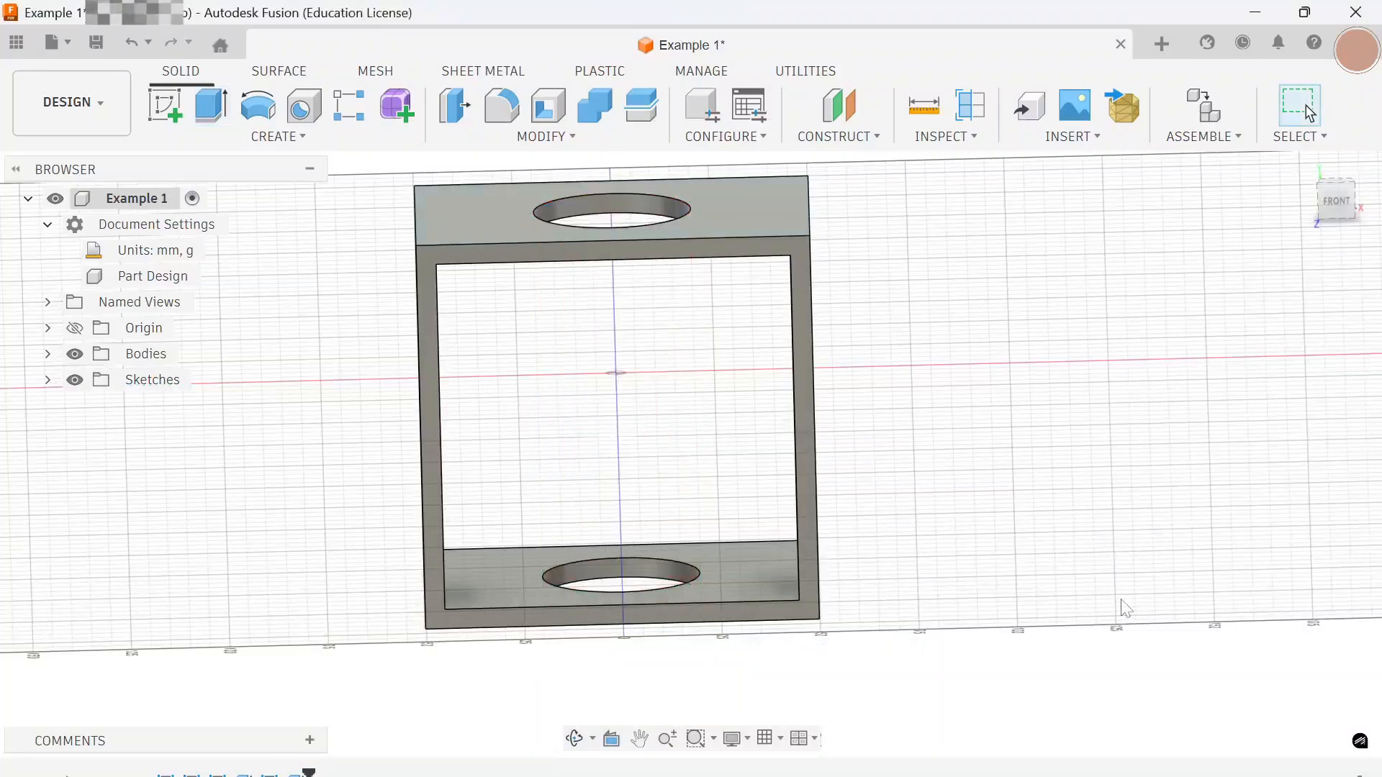
Step: Expand the Bodies folder, highlight the Box body to check its geometry, and clear the selection
{"action": "middle_click_drag", "start_coordinate": [1029, 531], "coordinate": [987, 524], "text": "shift"}
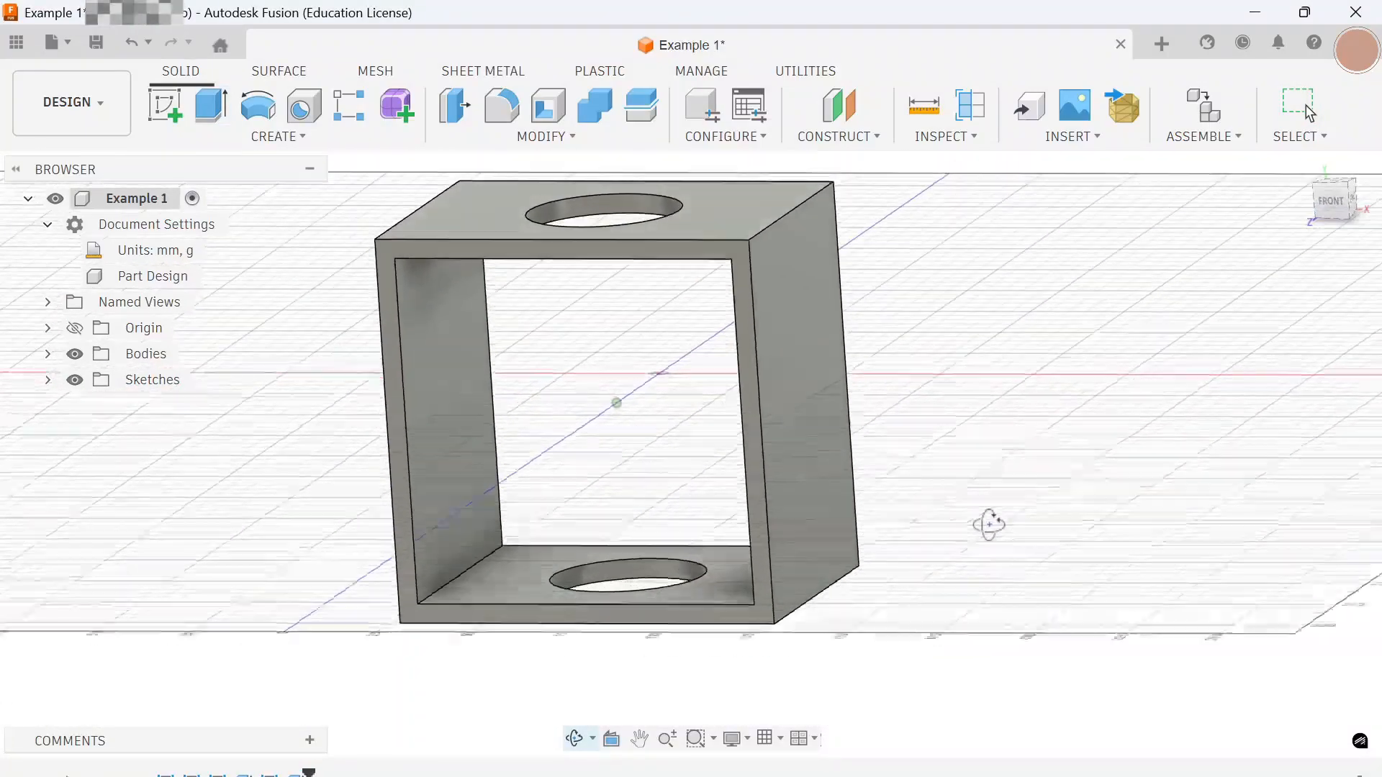
{"action": "left_click", "coordinate": [47, 354]}
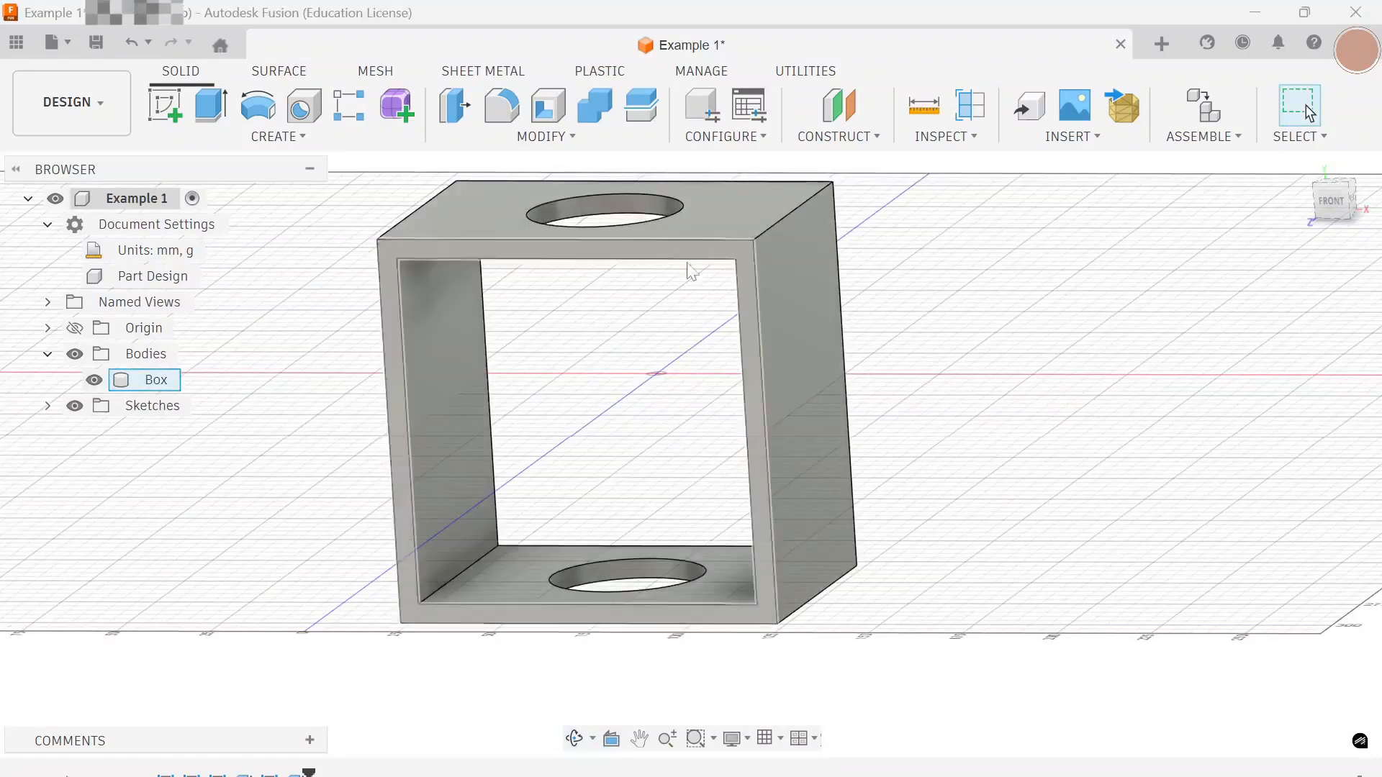
{"action": "middle_click_drag", "start_coordinate": [1022, 502], "coordinate": [472, 457], "text": "shift"}
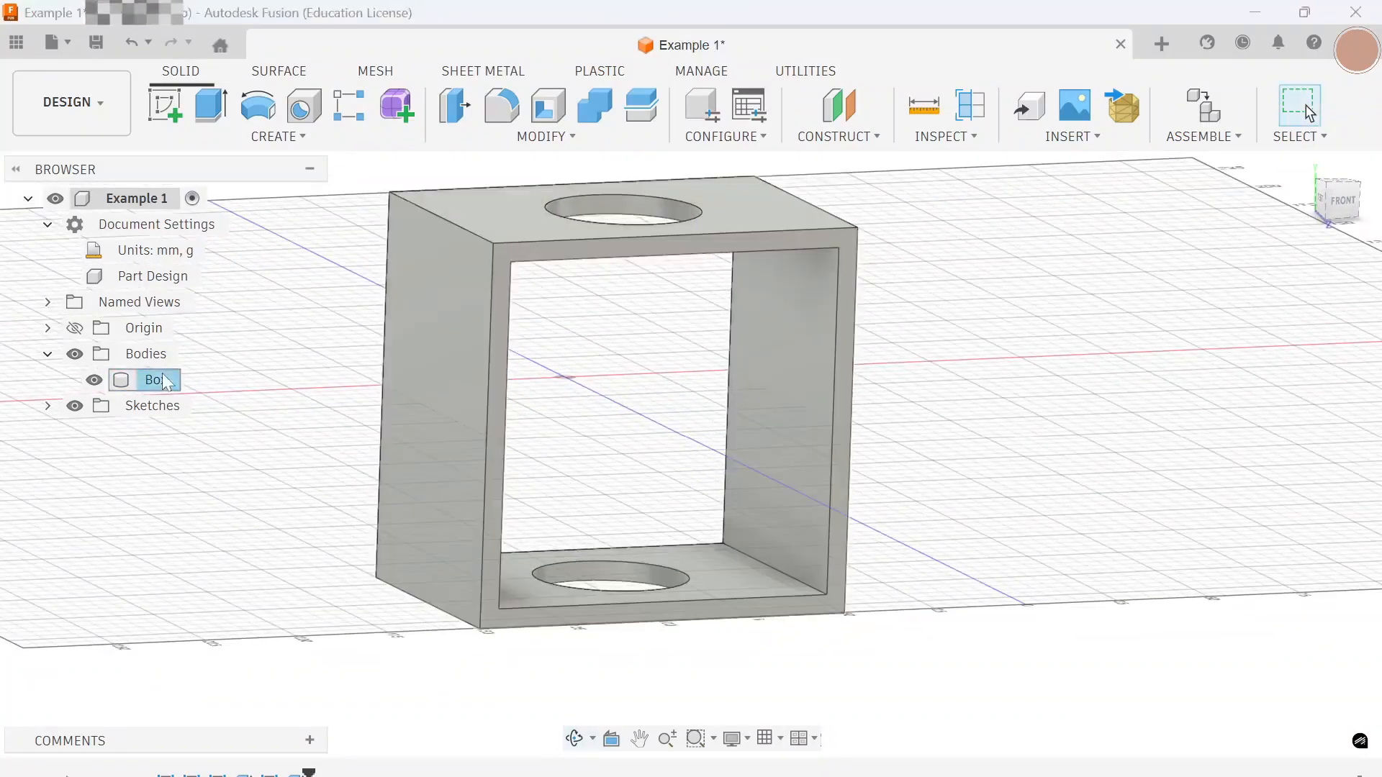
{"action": "left_click", "coordinate": [154, 380]}
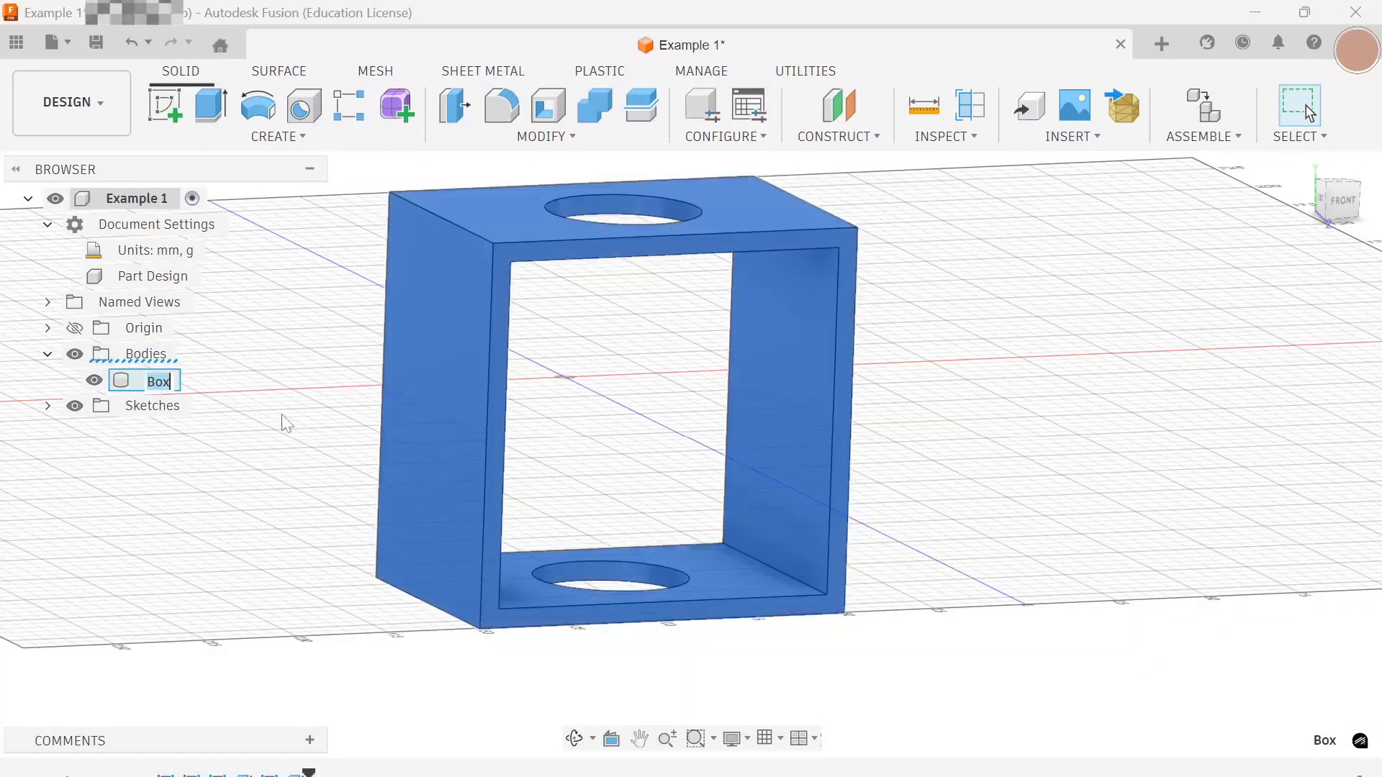
{"action": "left_click", "coordinate": [132, 446]}
Step: Expand the Sketches folder, highlight Sketch4 on the box's top face, and clear the selection
{"action": "left_click", "coordinate": [49, 406]}
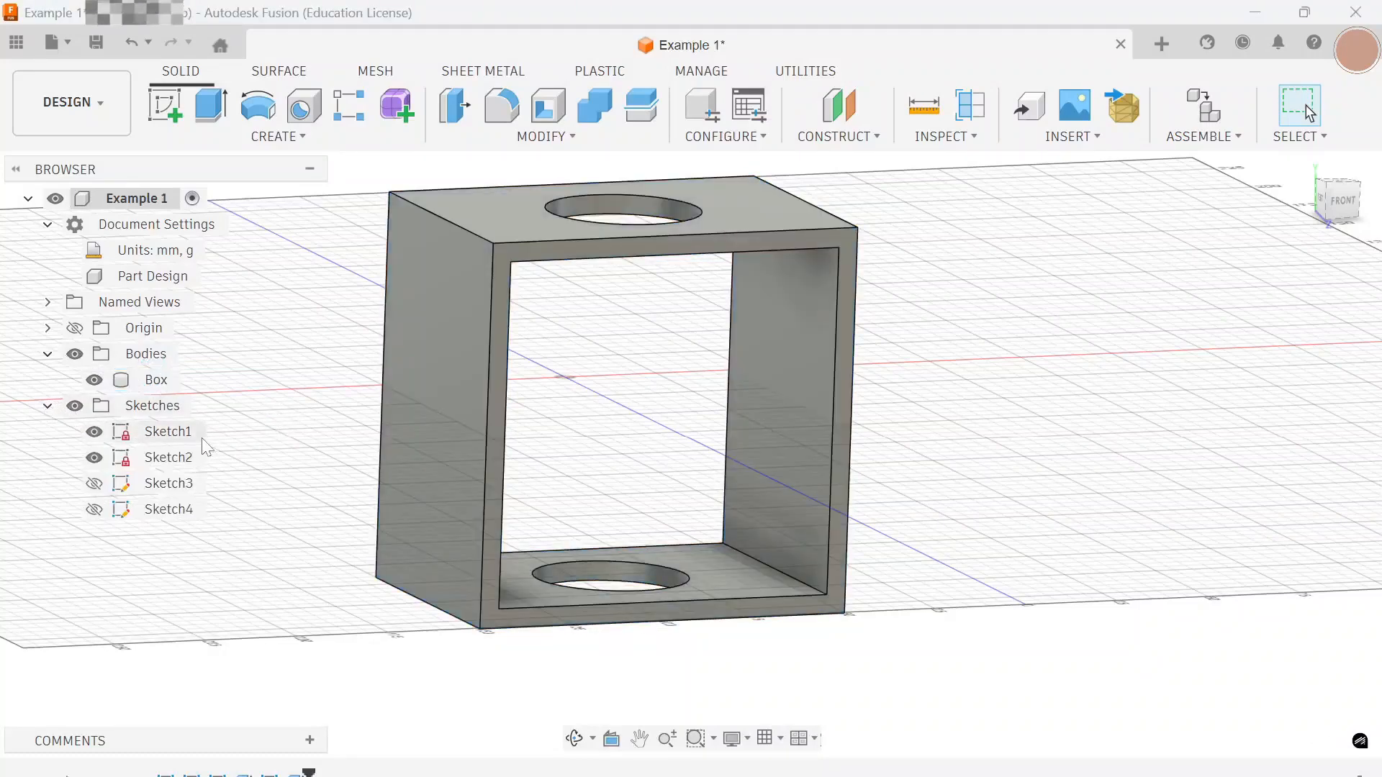
{"action": "left_click", "coordinate": [180, 511]}
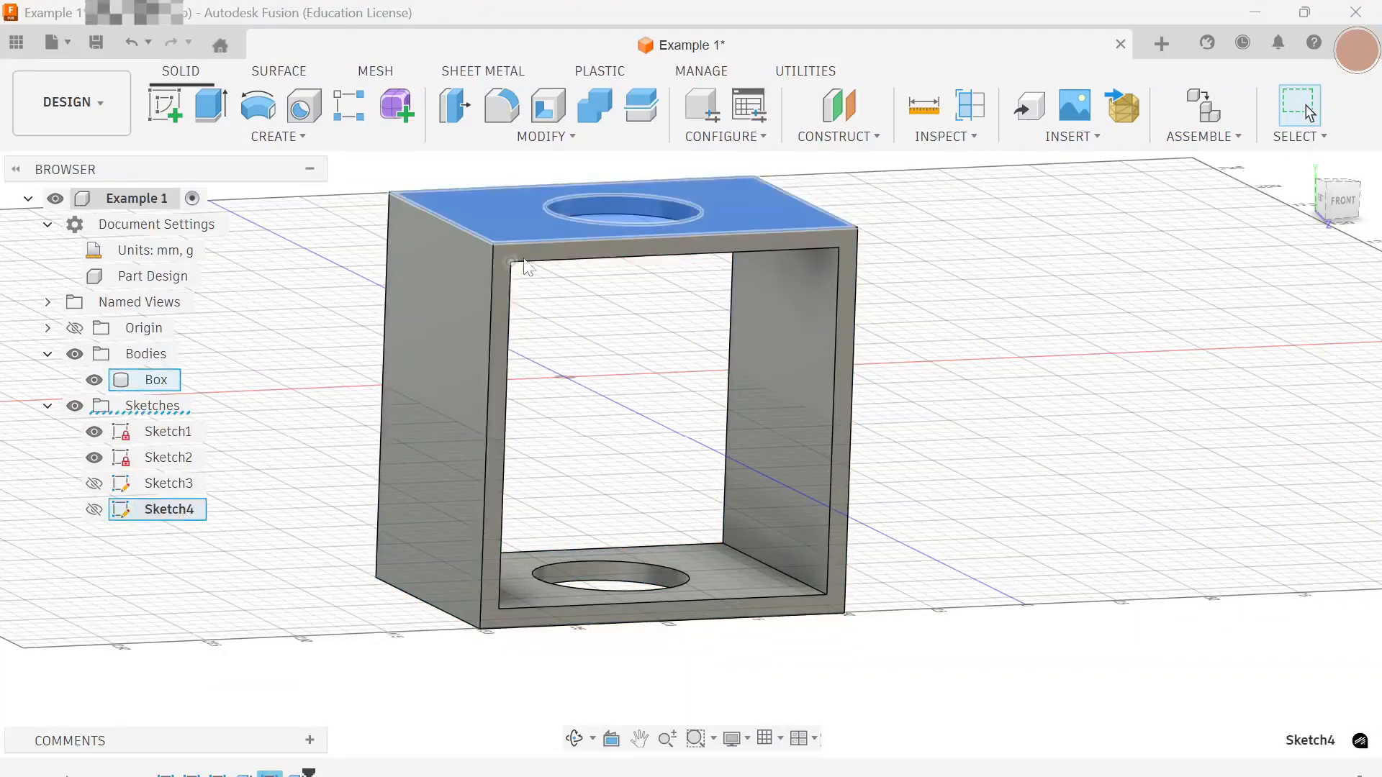
{"action": "scroll", "coordinate": [493, 282], "scroll_direction": "down", "scroll_amount": 3}
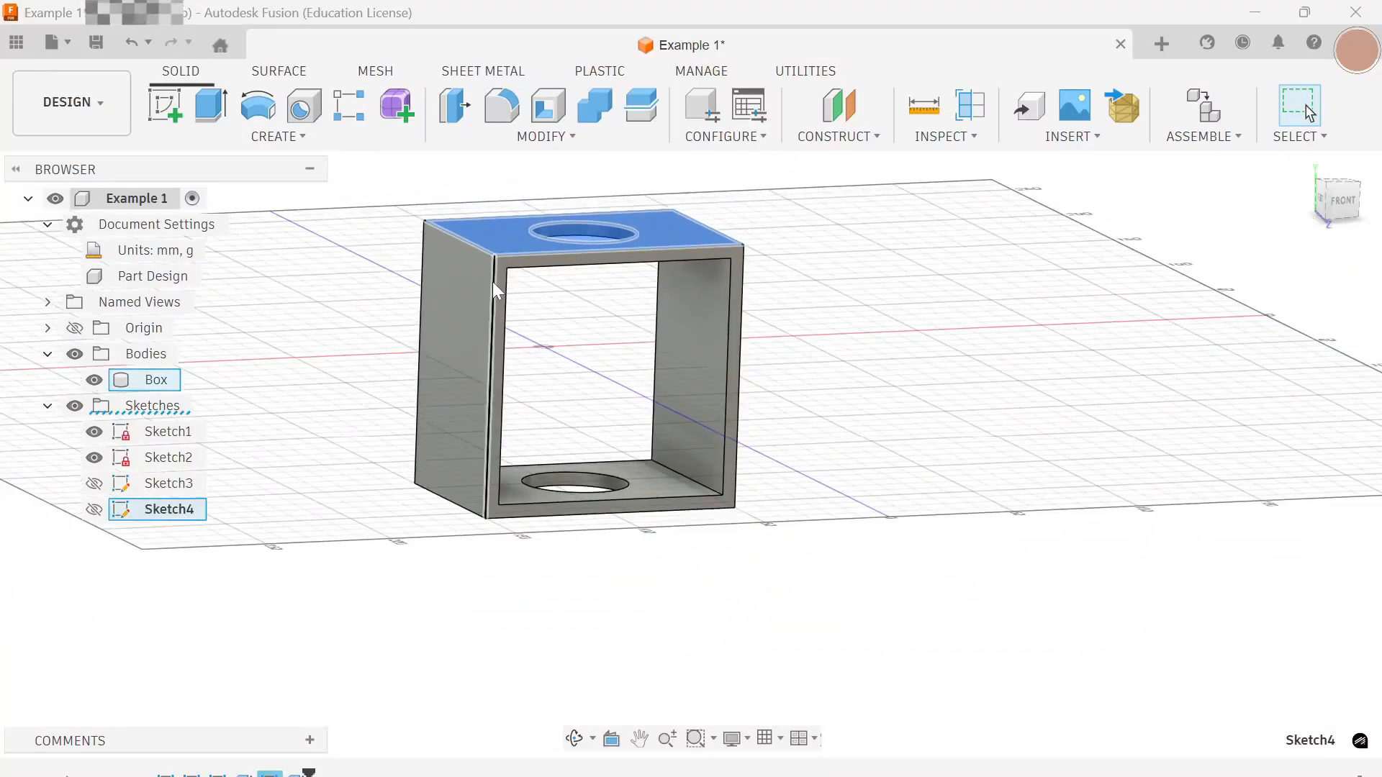
{"action": "left_click", "coordinate": [351, 329]}
Step: Start a constant-radius fillet with the Rolling Ball corner type on the four outer edges of the box's top face
{"action": "middle_click_drag", "start_coordinate": [863, 463], "coordinate": [991, 512]}
{"action": "scroll", "coordinate": [946, 424], "scroll_direction": "up", "scroll_amount": 1}
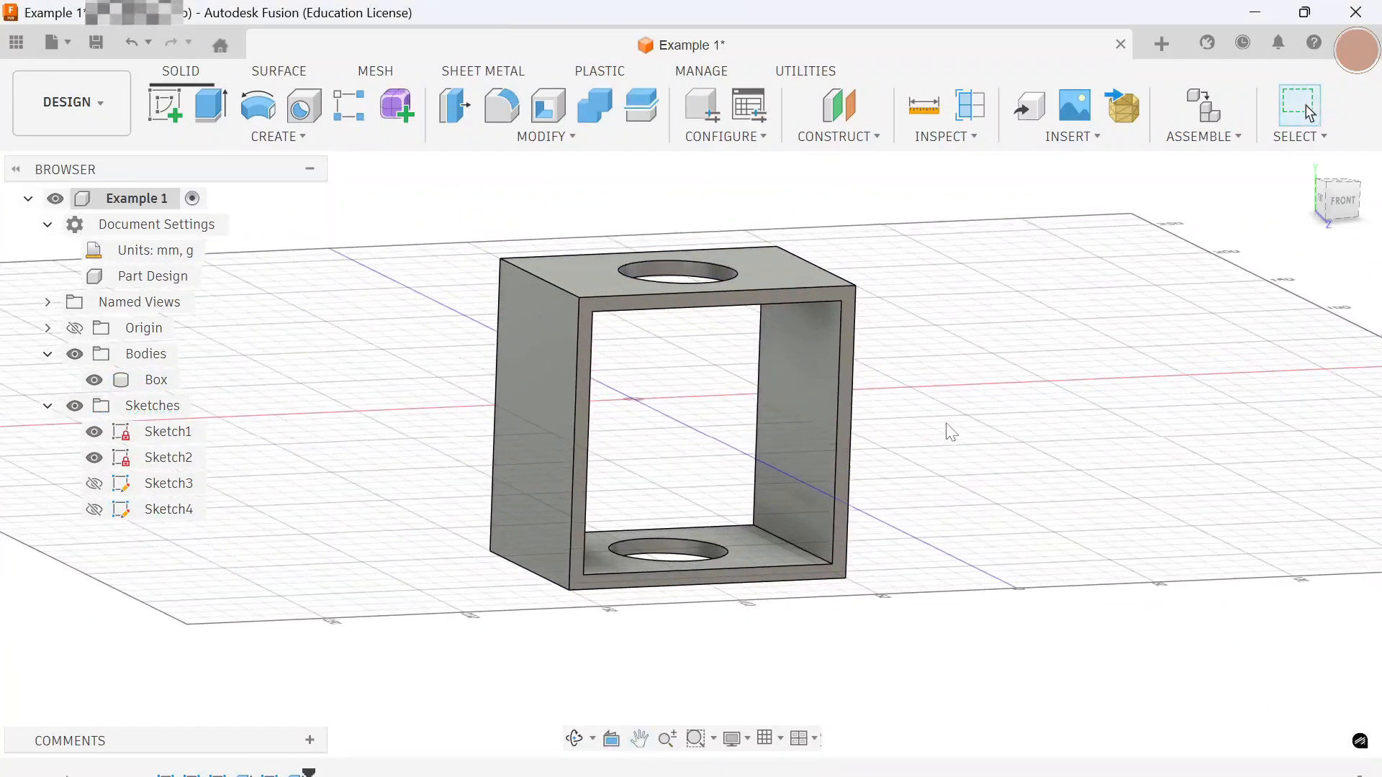
{"action": "scroll", "coordinate": [951, 432], "scroll_direction": "up", "scroll_amount": 1}
{"action": "middle_click_drag", "start_coordinate": [961, 465], "coordinate": [1022, 503]}
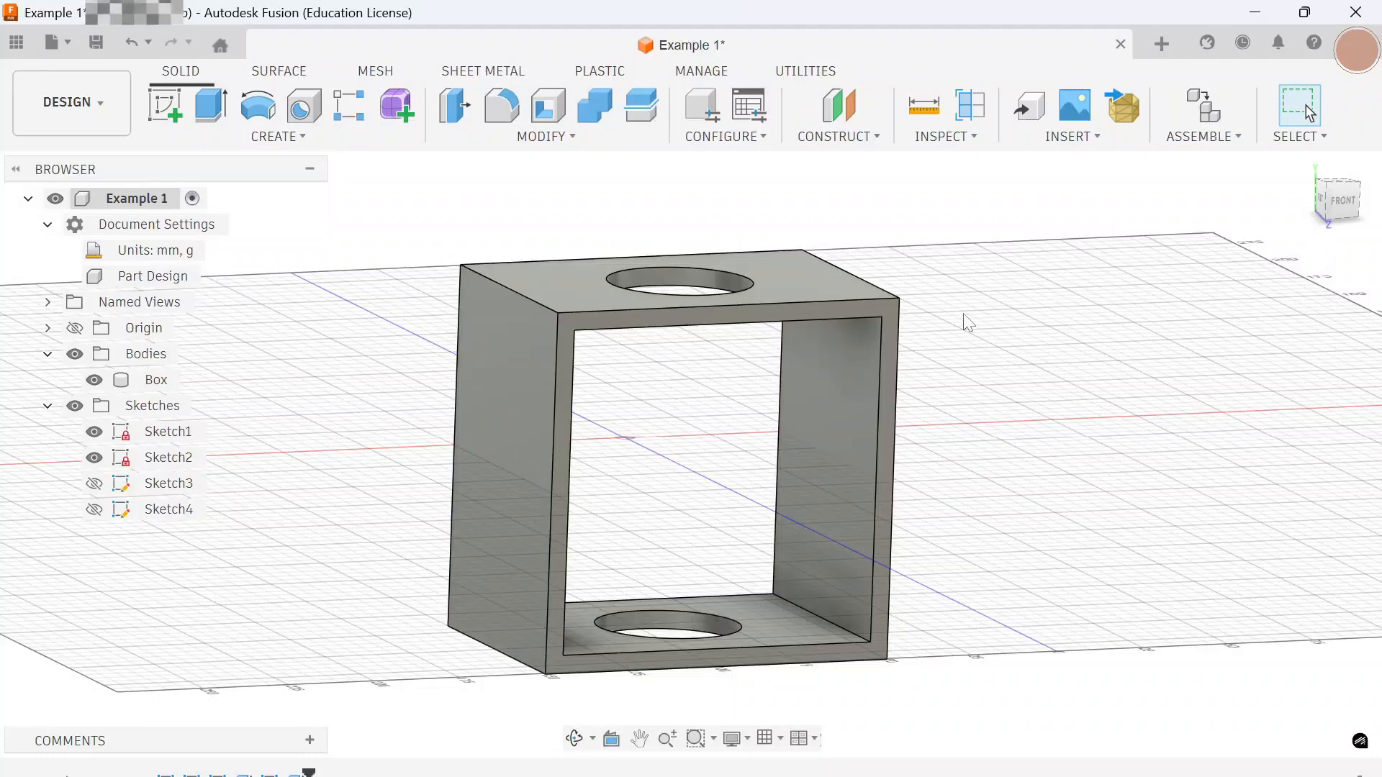
{"action": "scroll", "coordinate": [423, 214], "scroll_direction": "up", "scroll_amount": 1}
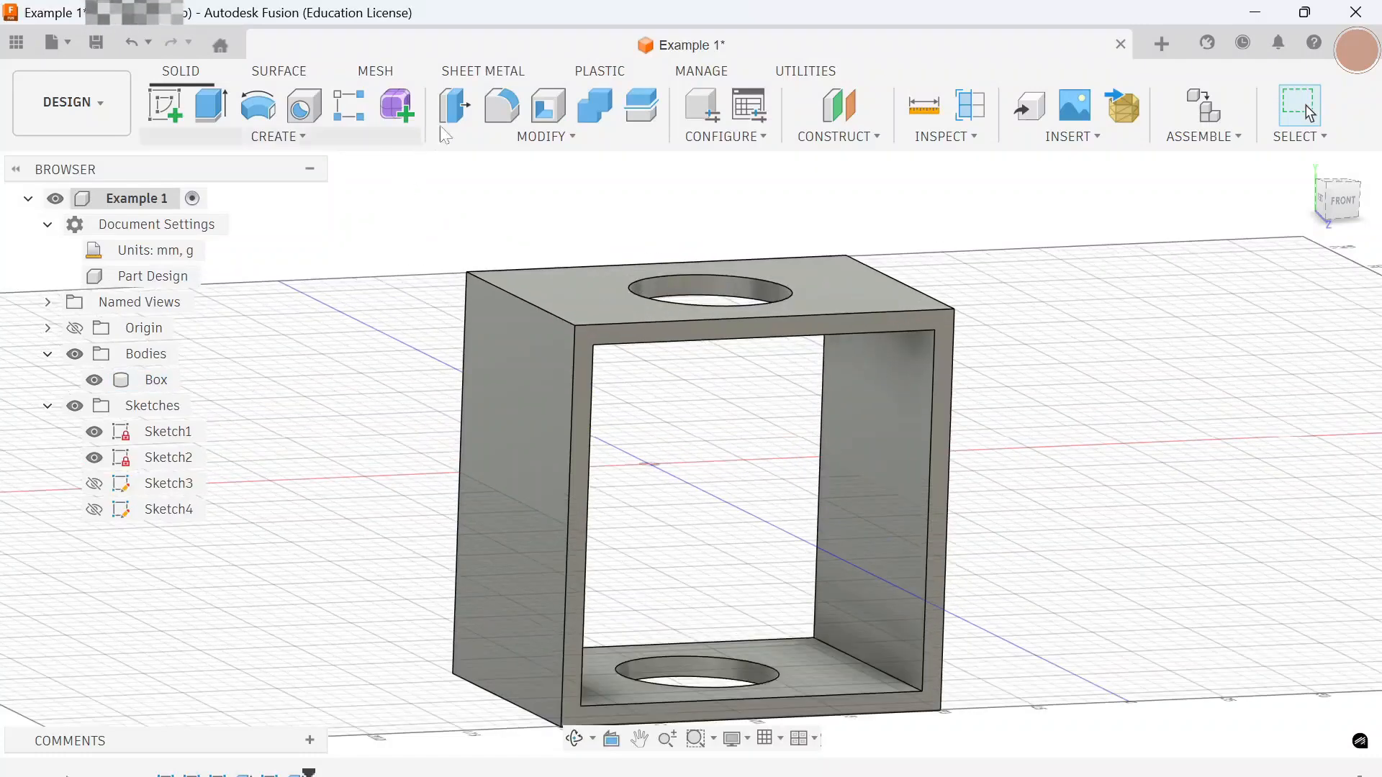
{"action": "left_click", "coordinate": [500, 105]}
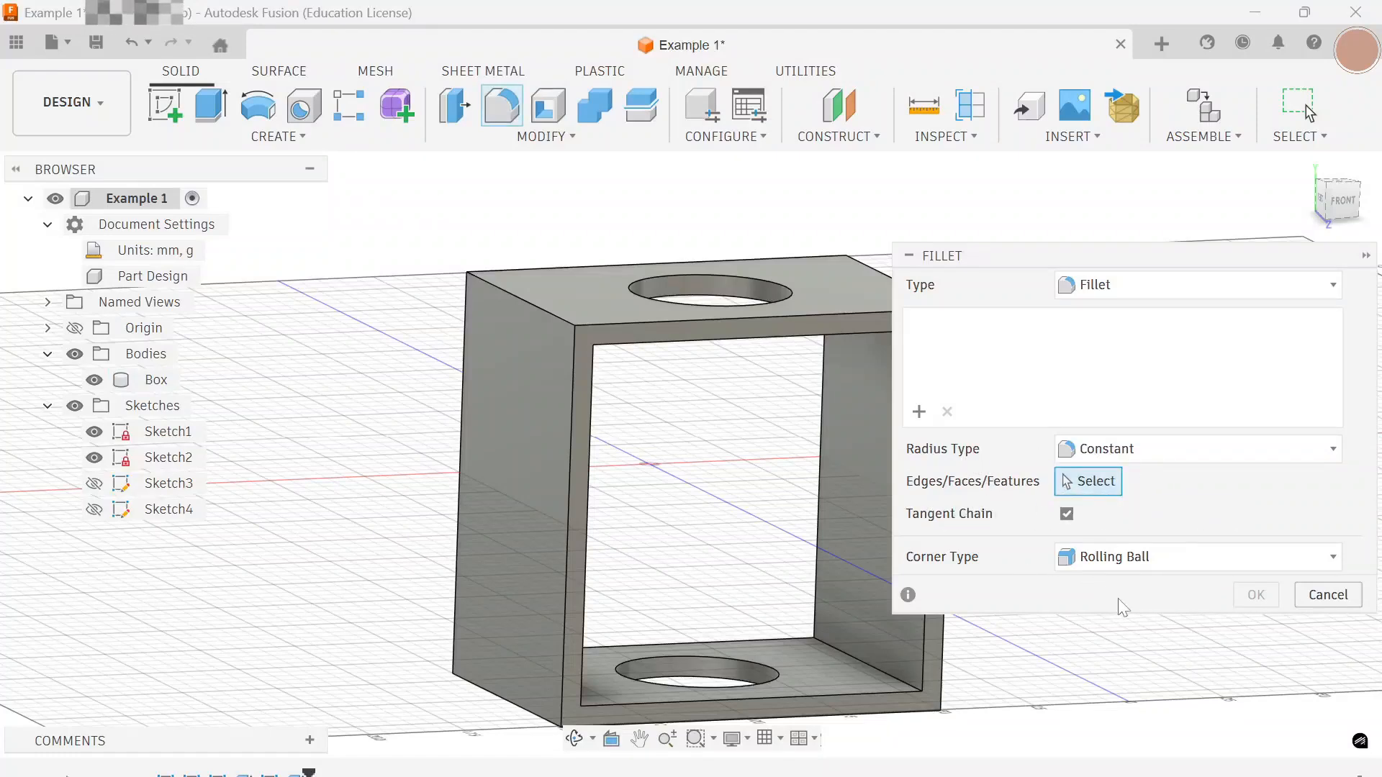
{"action": "left_click", "coordinate": [1217, 560]}
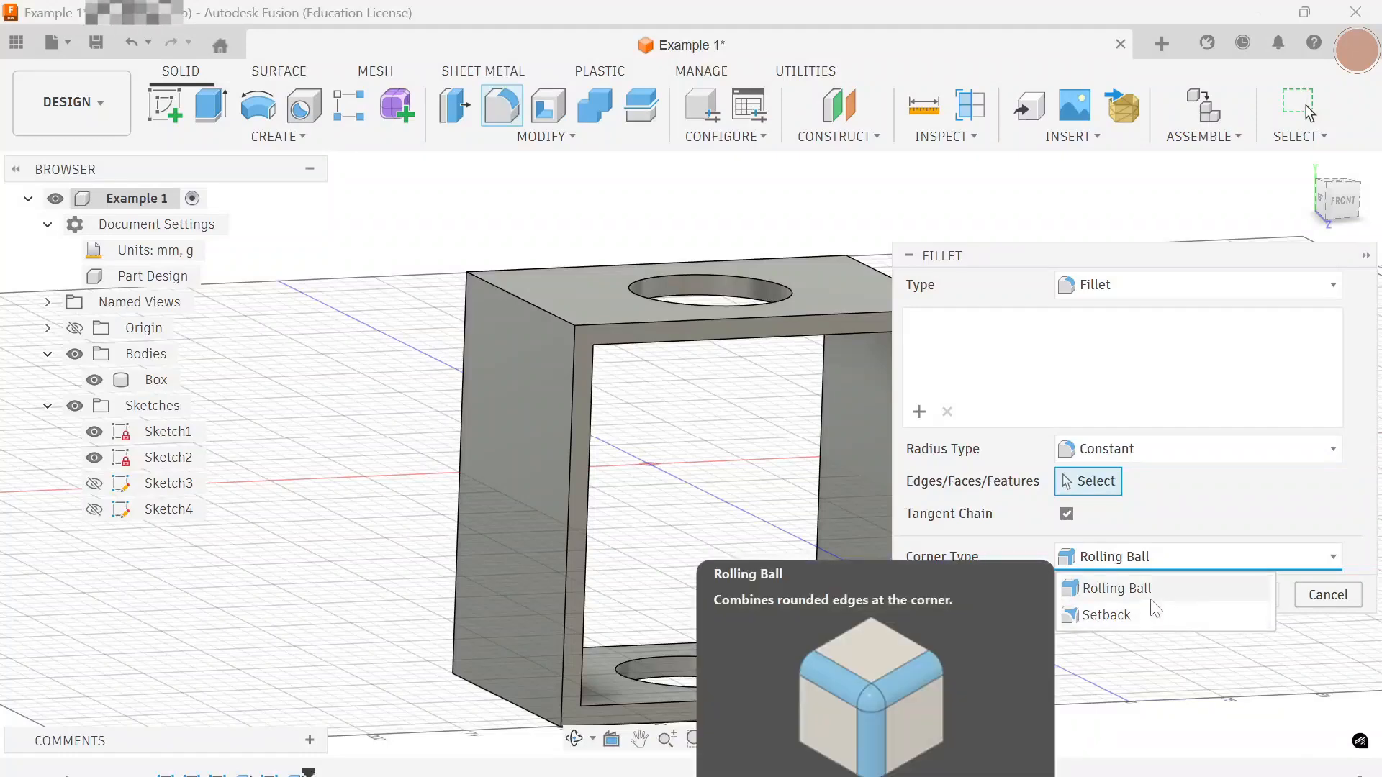
{"action": "left_click", "coordinate": [1333, 568]}
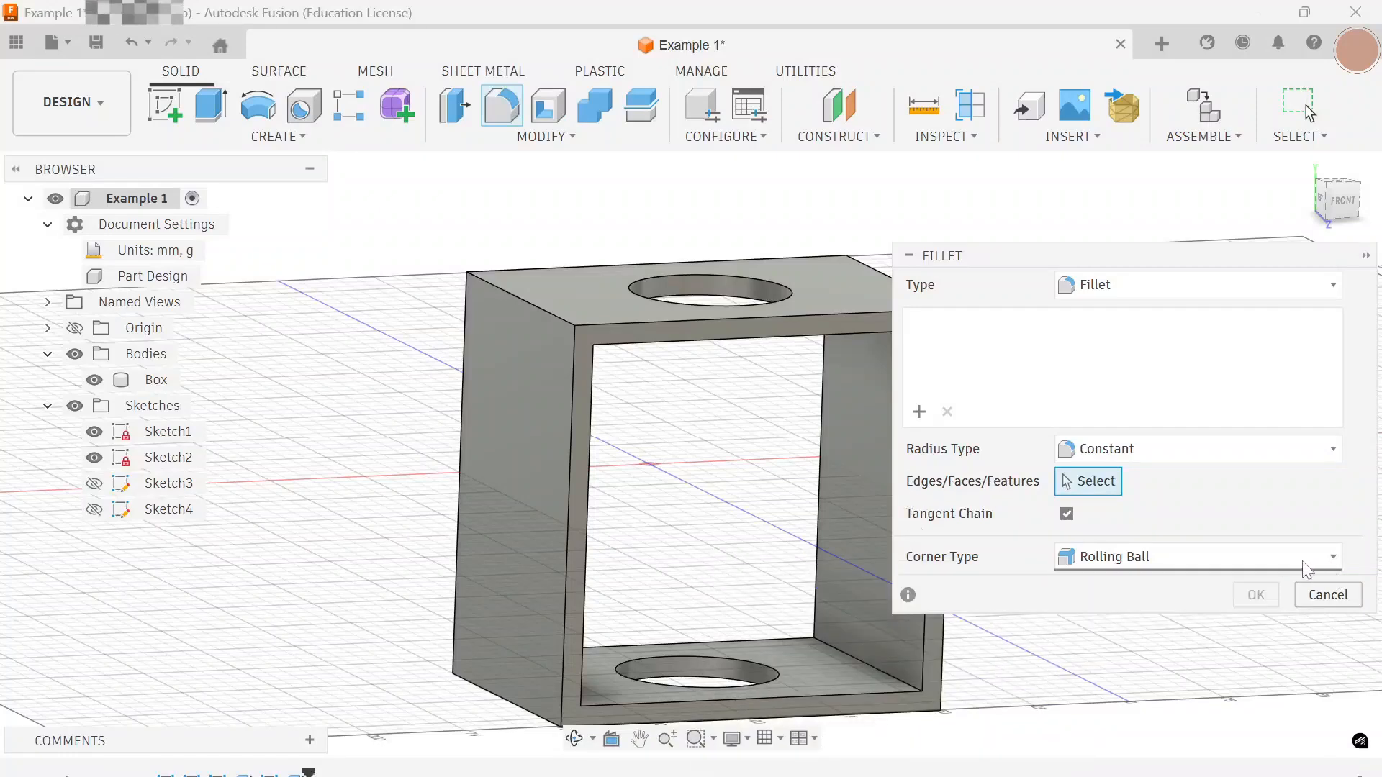
{"action": "left_click", "coordinate": [554, 312]}
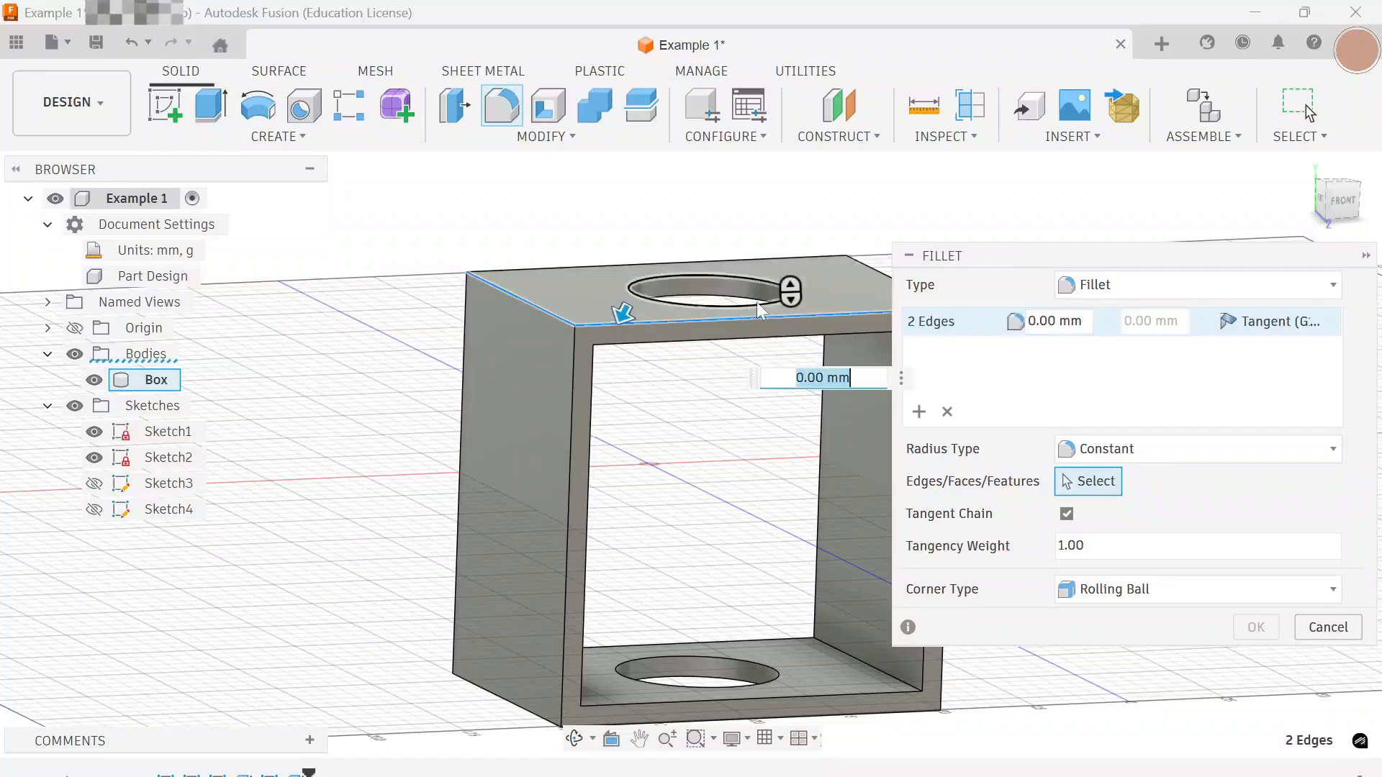
{"action": "left_click", "coordinate": [878, 266]}
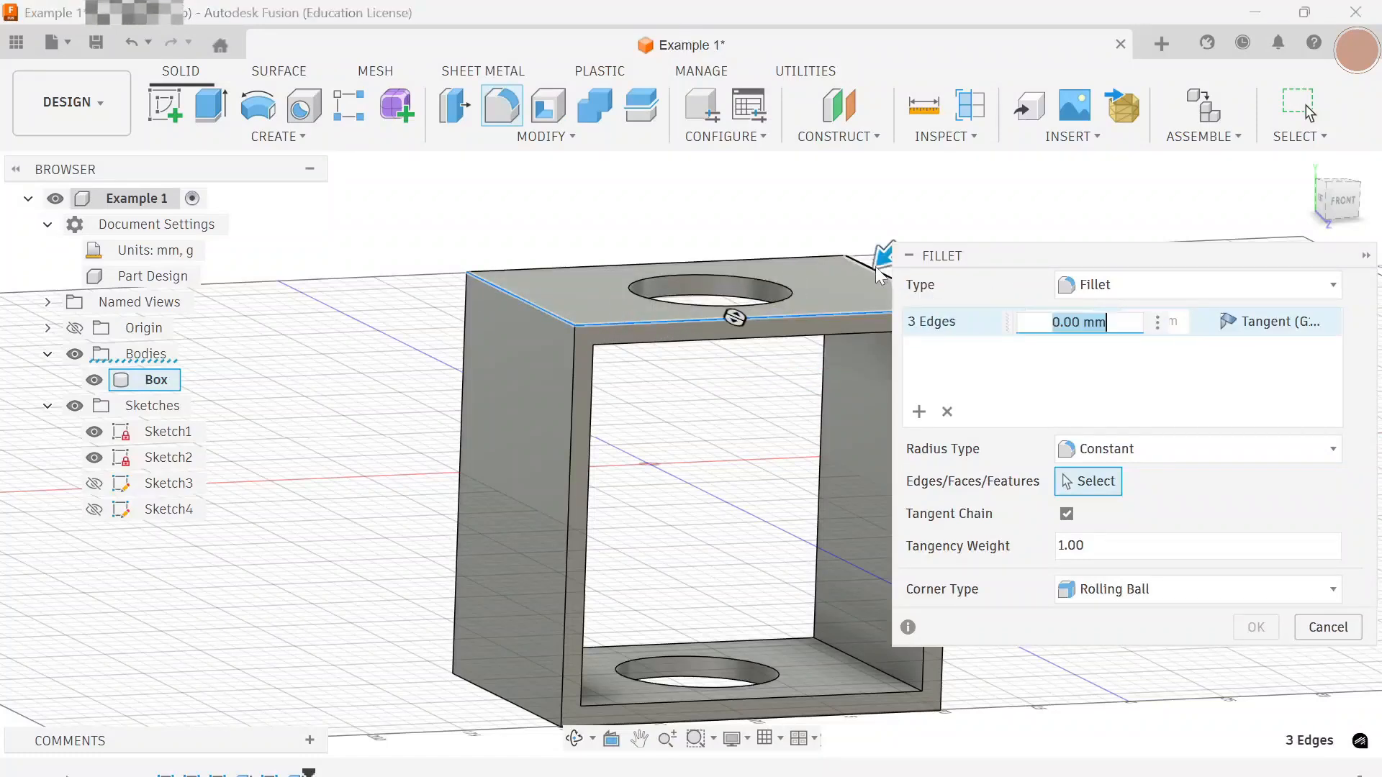
{"action": "left_click", "coordinate": [769, 258]}
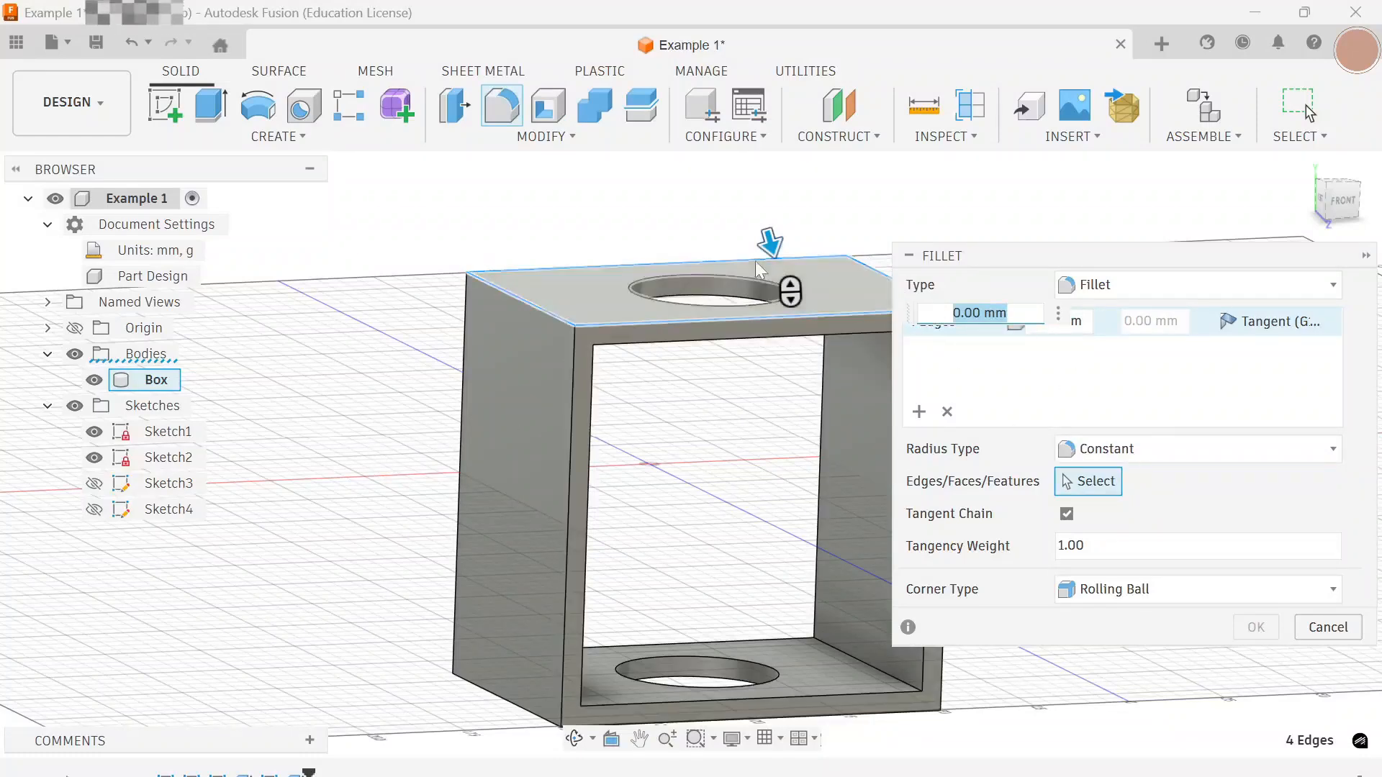
Step: Set the top-edge fillet radius to 3 mm, apply it, and inspect the rounded edges and corners
{"action": "left_click_drag", "start_coordinate": [769, 240], "coordinate": [772, 247]}
{"action": "left_click", "coordinate": [972, 318]}
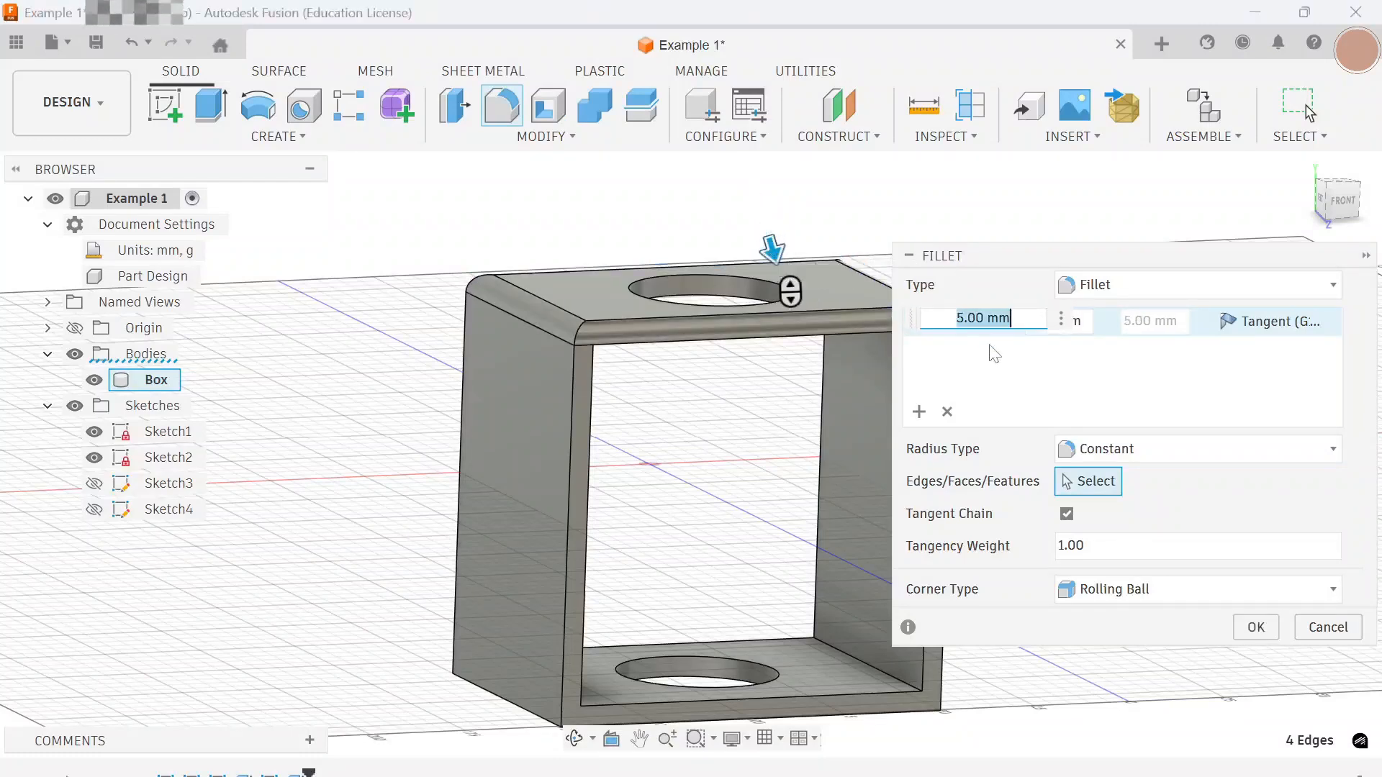
{"action": "left_click", "coordinate": [965, 318]}
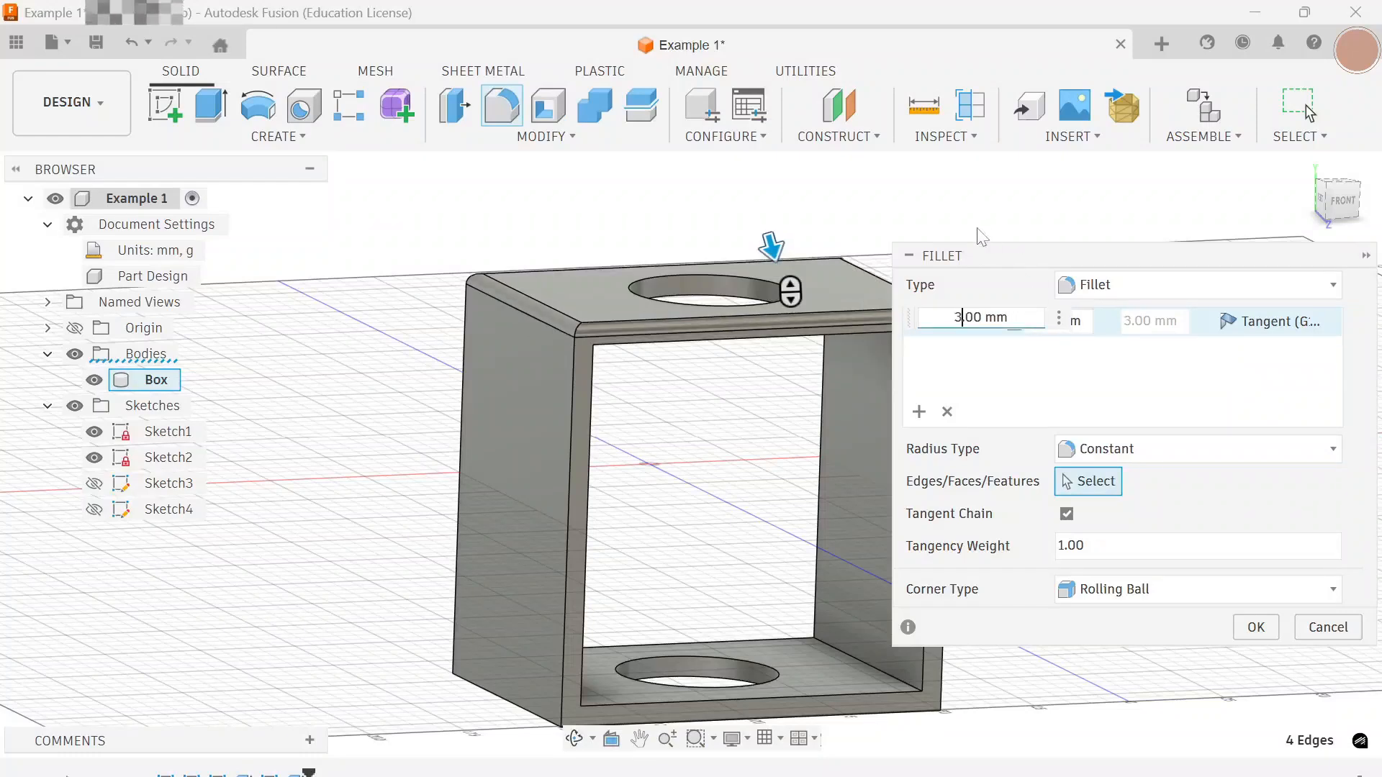
{"action": "left_click", "coordinate": [1265, 642]}
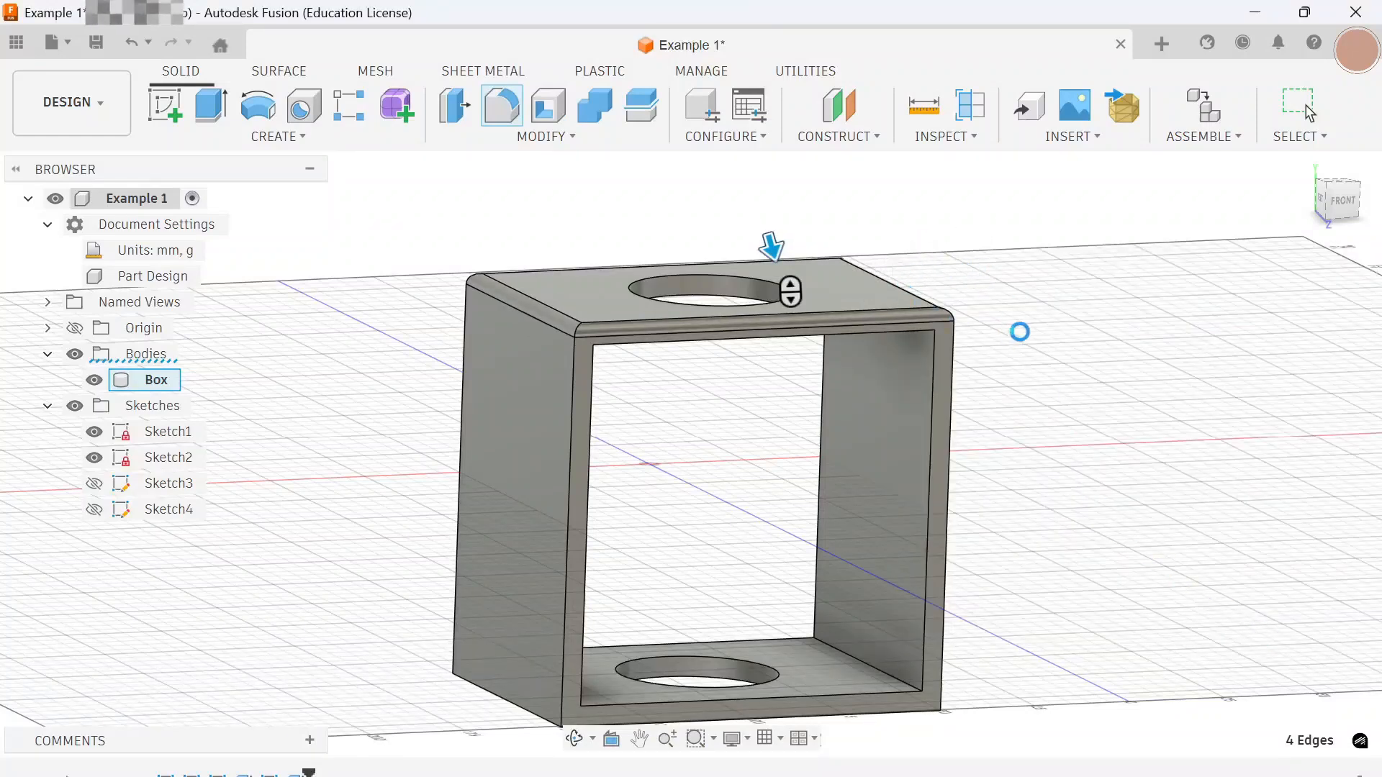
{"action": "scroll", "coordinate": [461, 271], "scroll_direction": "up", "scroll_amount": 3}
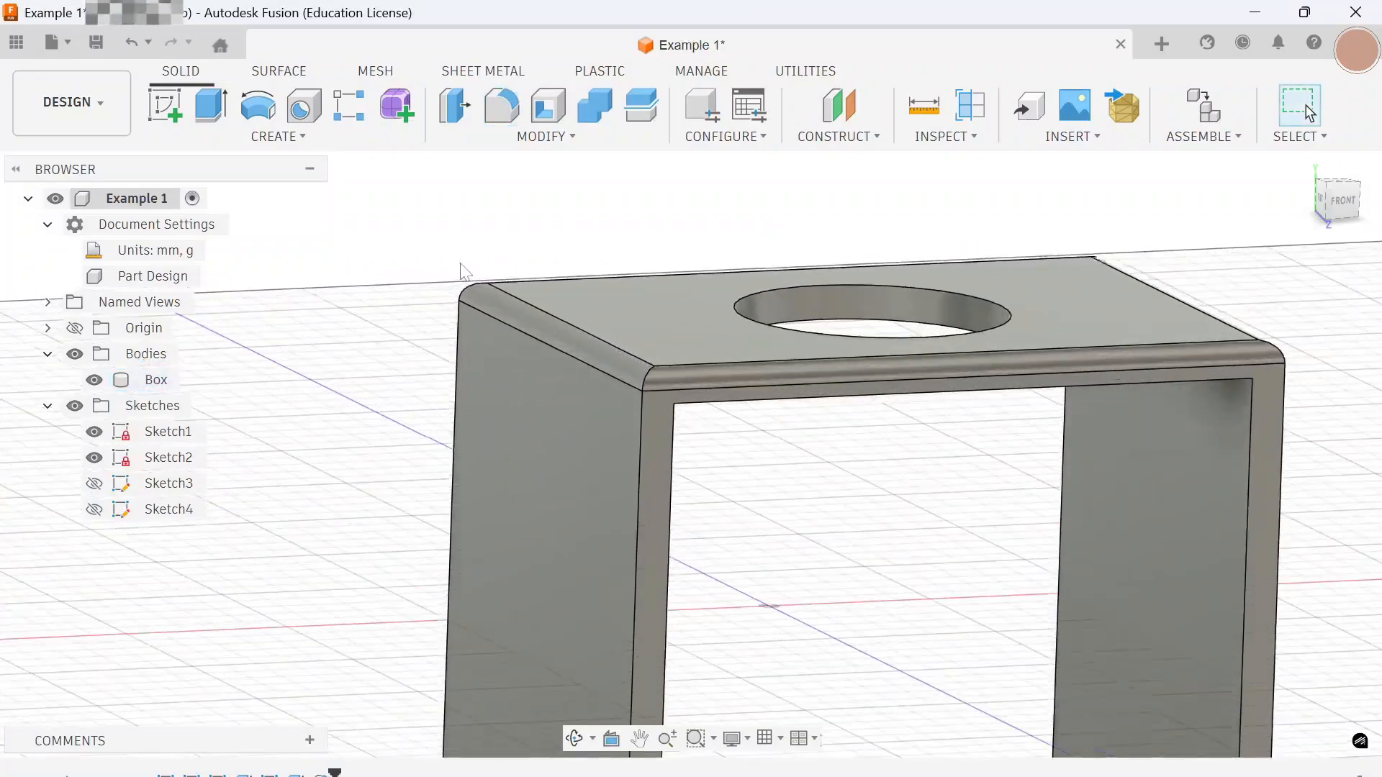
{"action": "middle_click_drag", "start_coordinate": [392, 355], "coordinate": [408, 329], "text": "shift"}
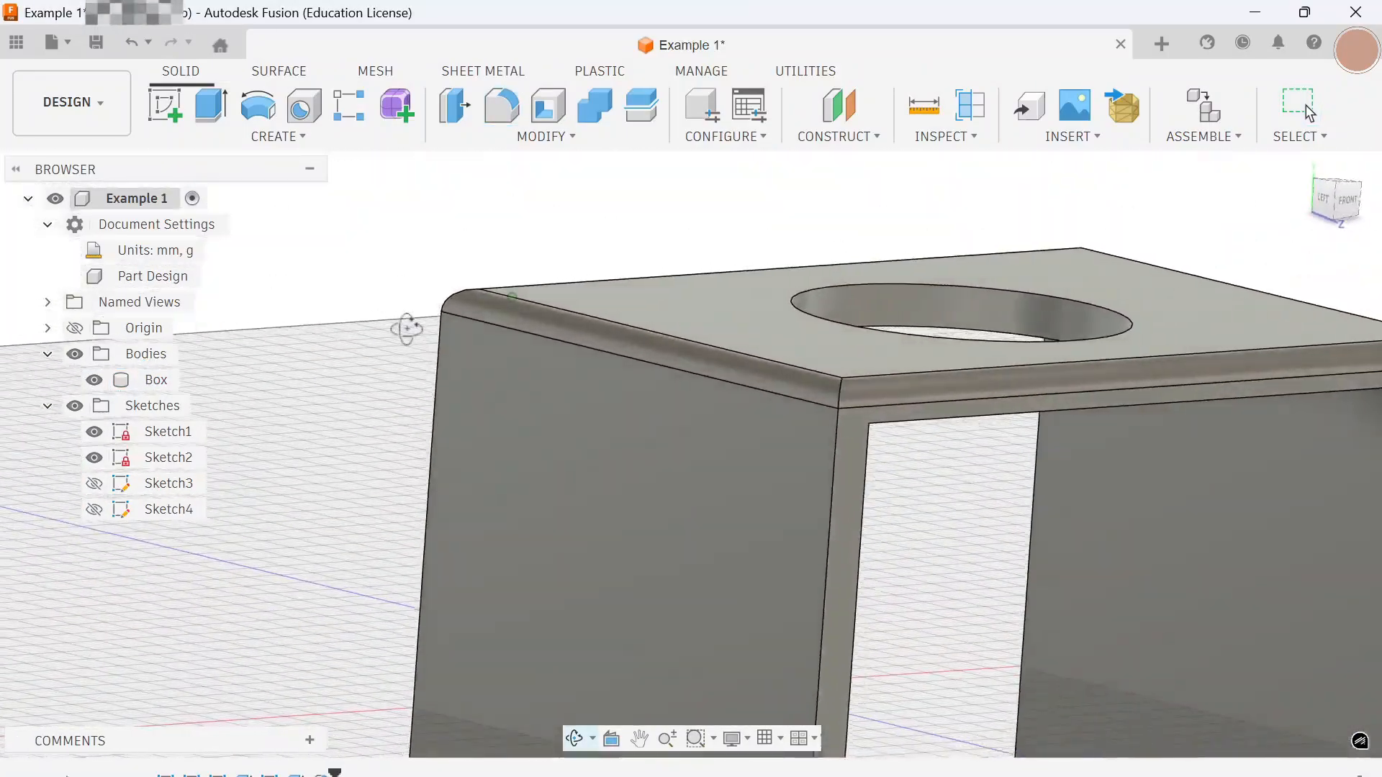
{"action": "scroll", "coordinate": [389, 335], "scroll_direction": "down", "scroll_amount": 6}
{"action": "middle_click_drag", "start_coordinate": [866, 395], "coordinate": [875, 346], "text": "shift"}
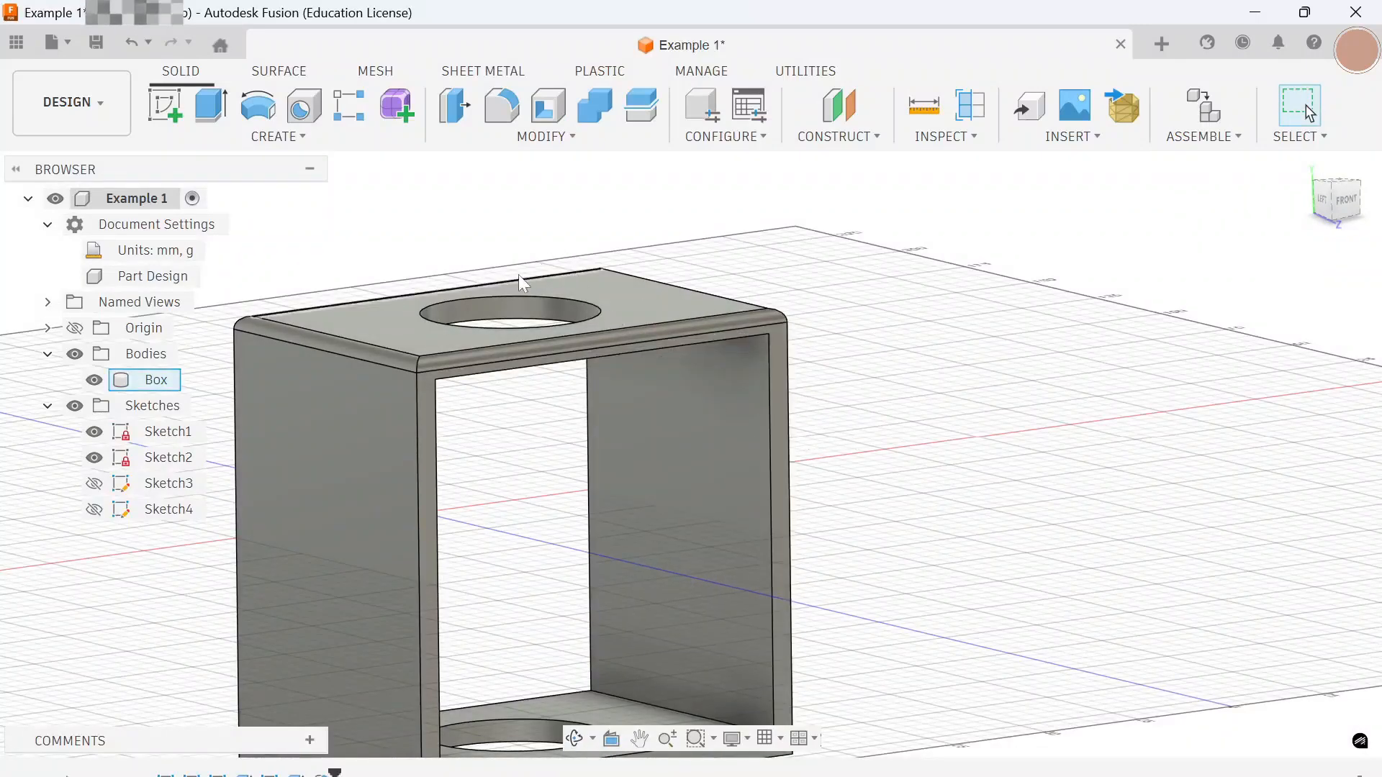
{"action": "left_click", "coordinate": [502, 106]}
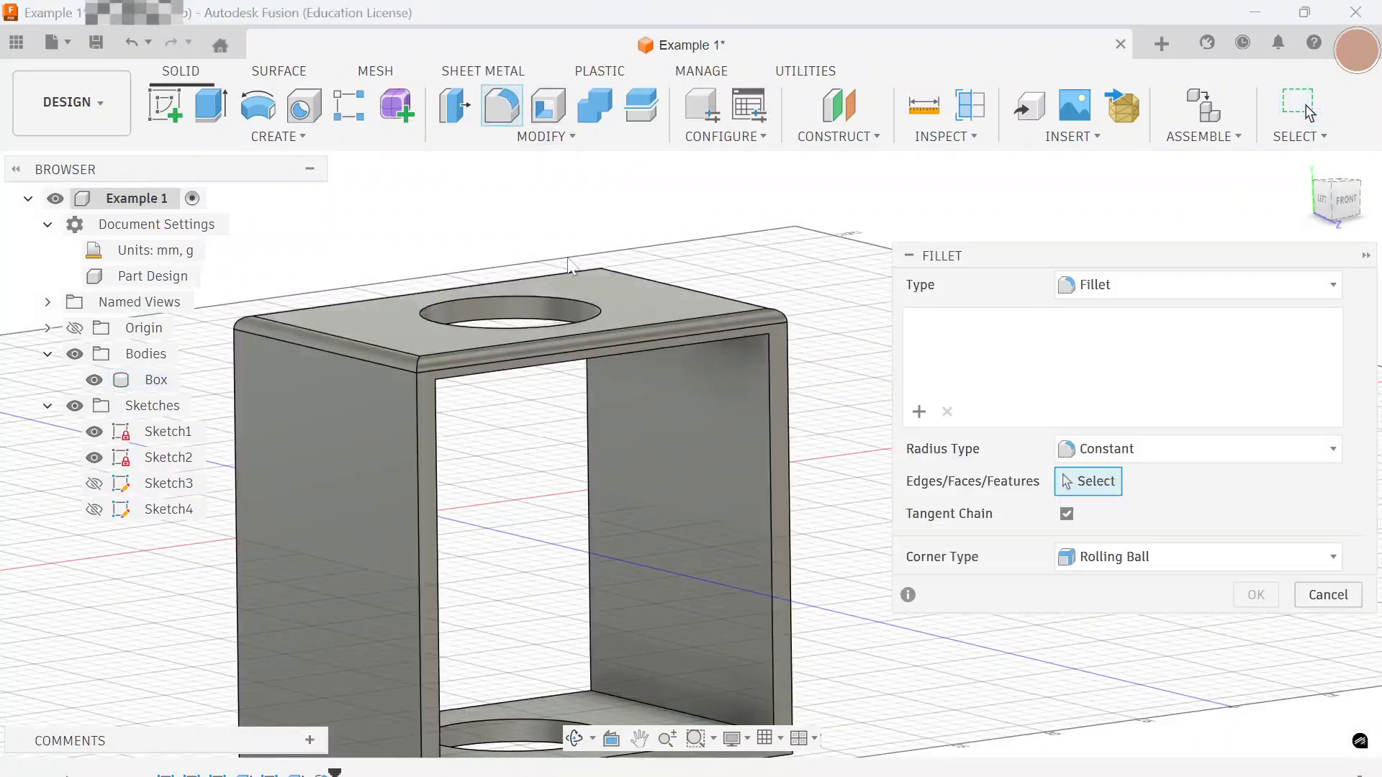
{"action": "key", "text": "Escape"}
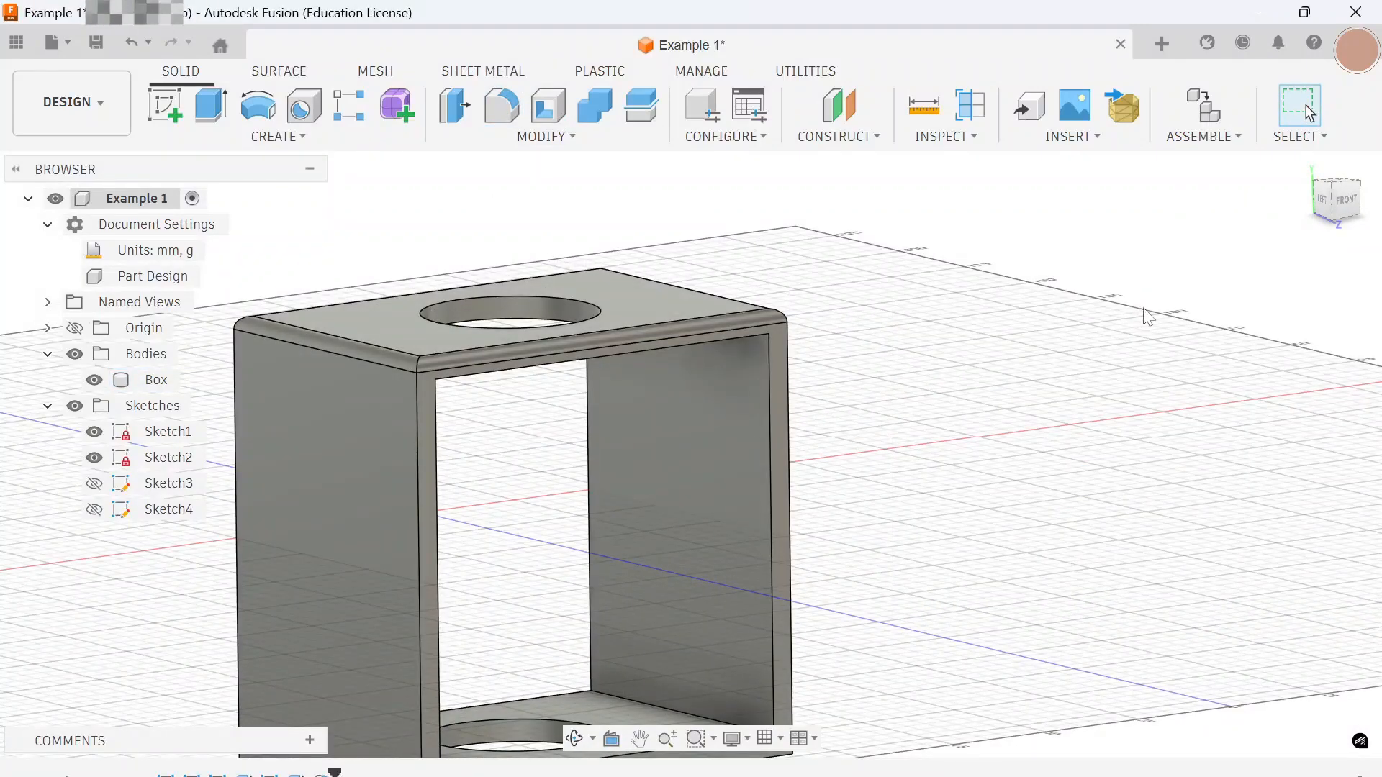
Step: Round the upper and lower edges of the hole in the box's top wall with a 3 mm constant-radius fillet
{"action": "type", "text": "s"}
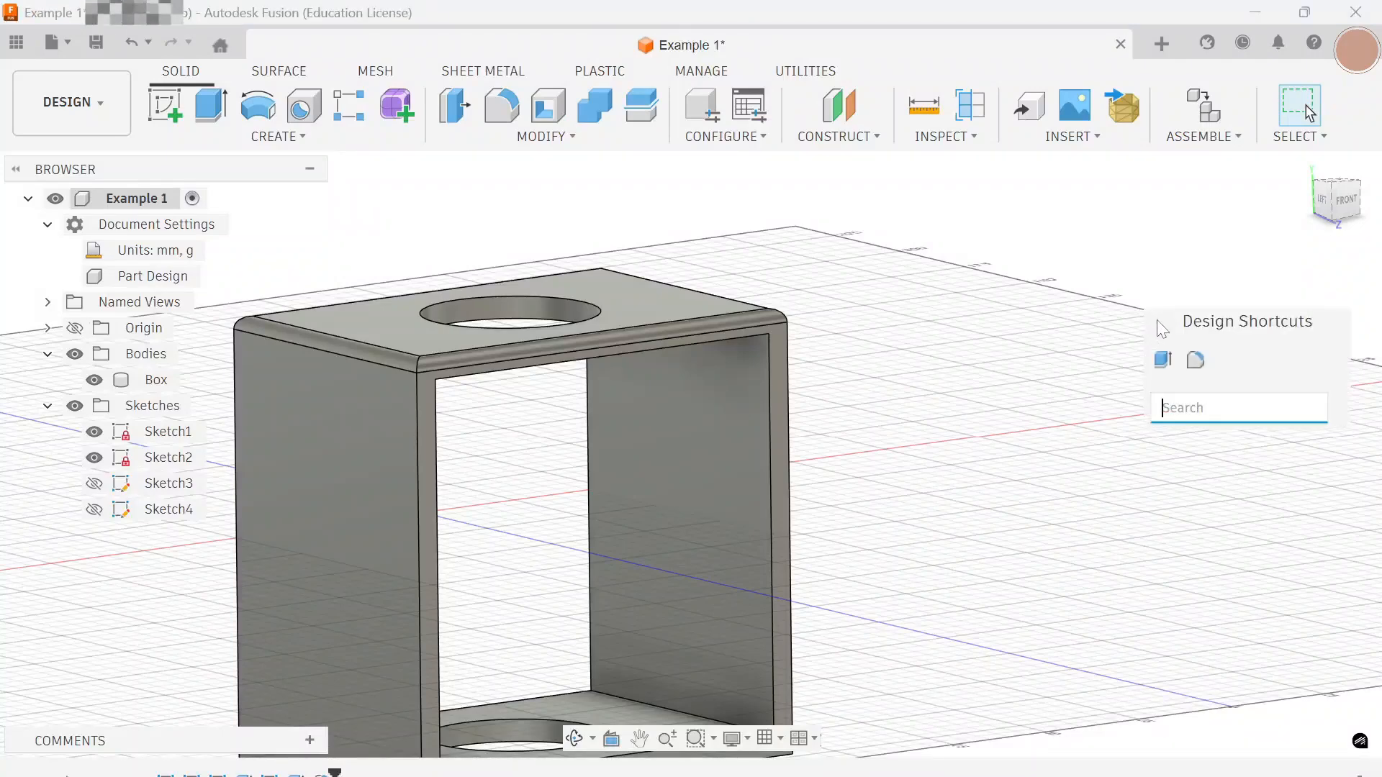
{"action": "type", "text": "f"}
{"action": "left_click", "coordinate": [1178, 459]}
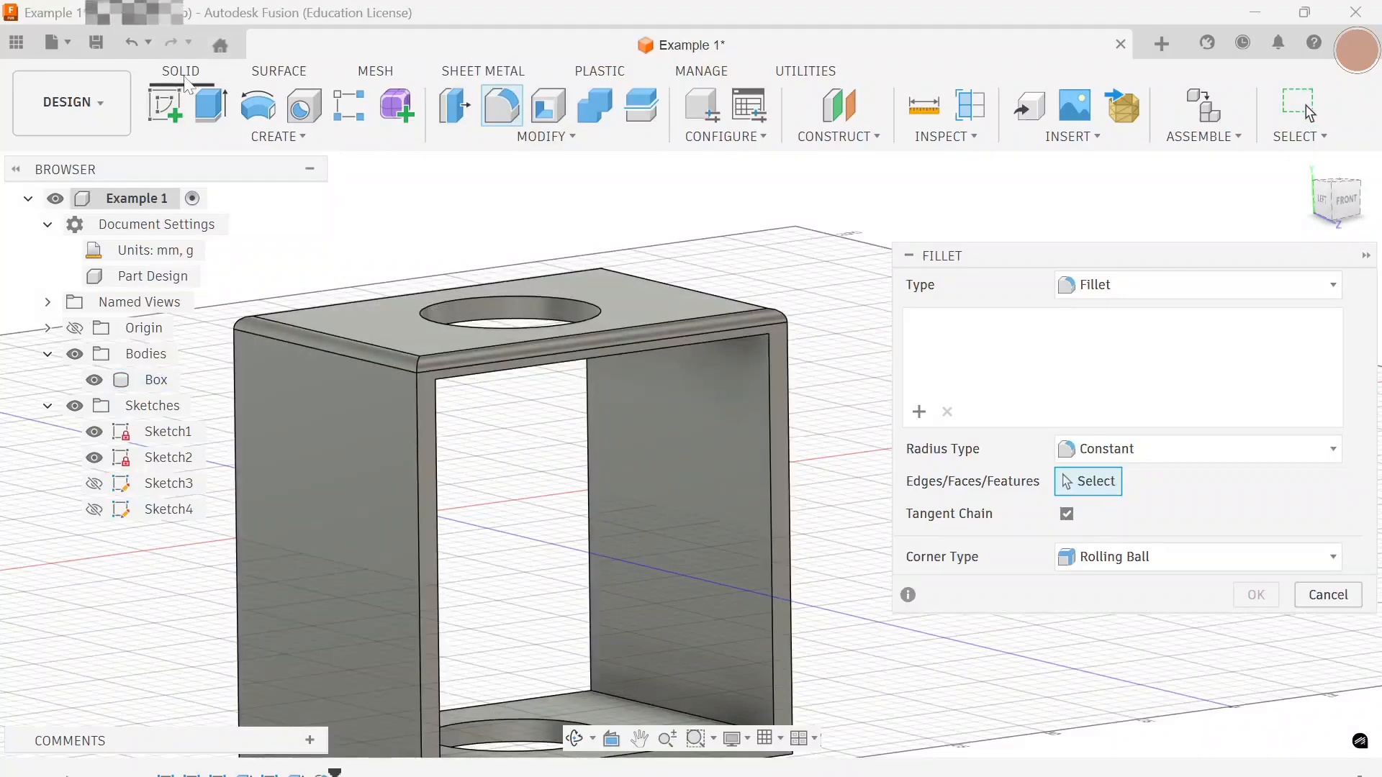
{"action": "scroll", "coordinate": [582, 324], "scroll_direction": "up", "scroll_amount": 3}
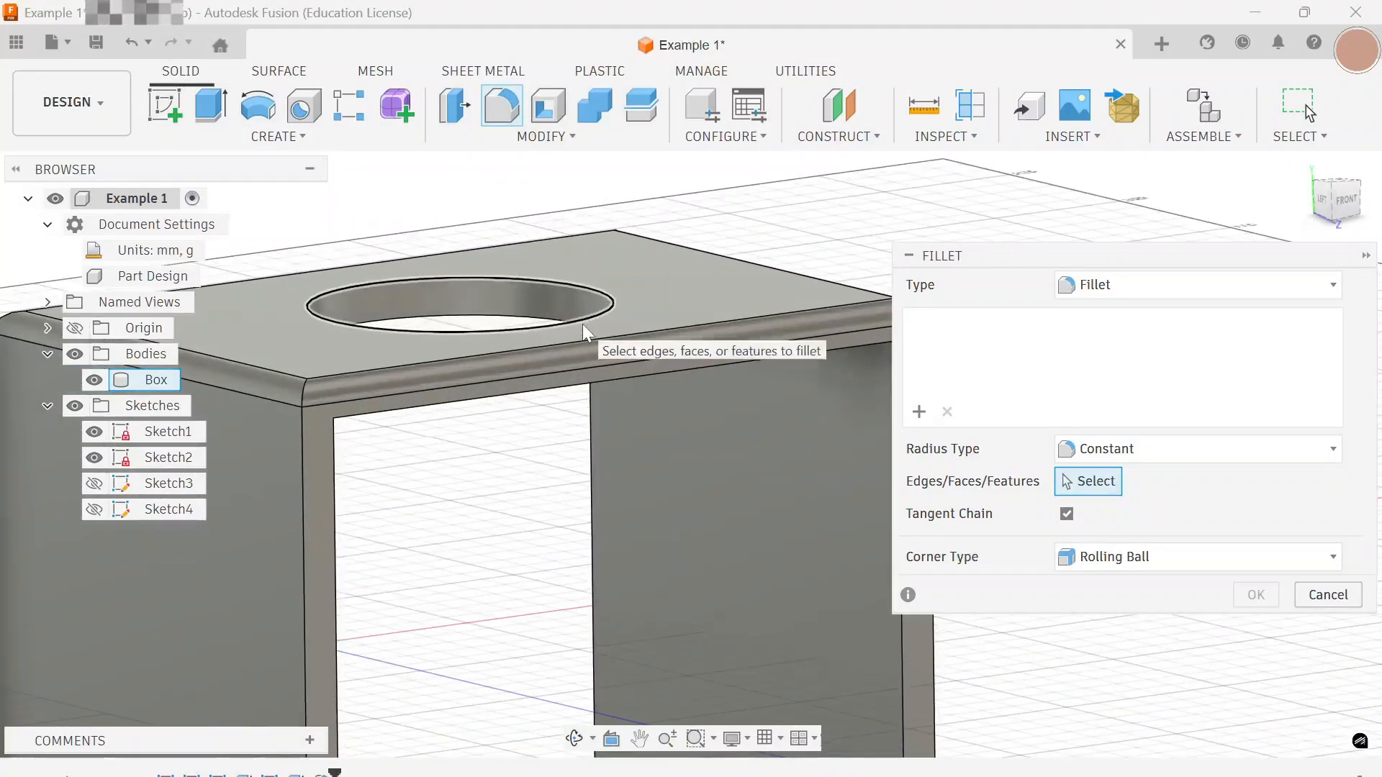
{"action": "left_click", "coordinate": [607, 296]}
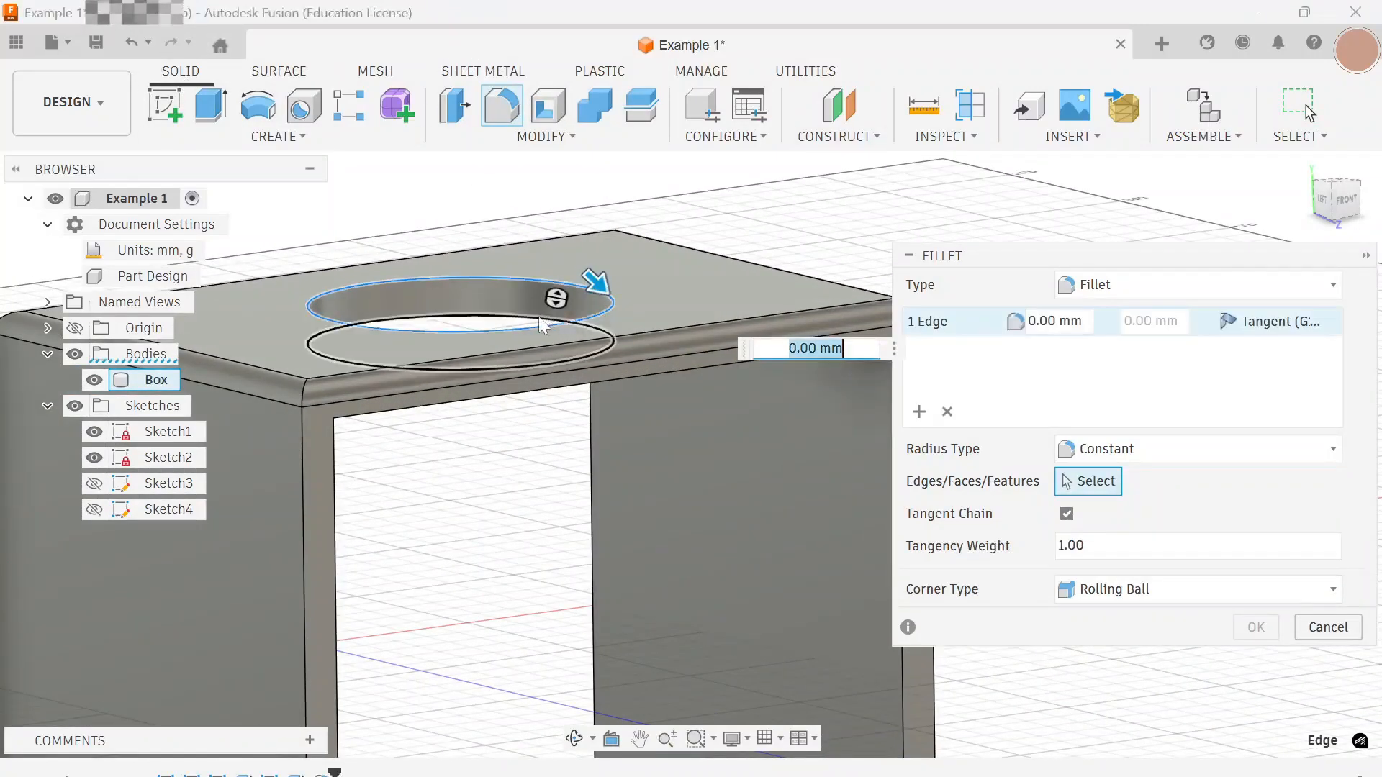
{"action": "left_click", "coordinate": [514, 317]}
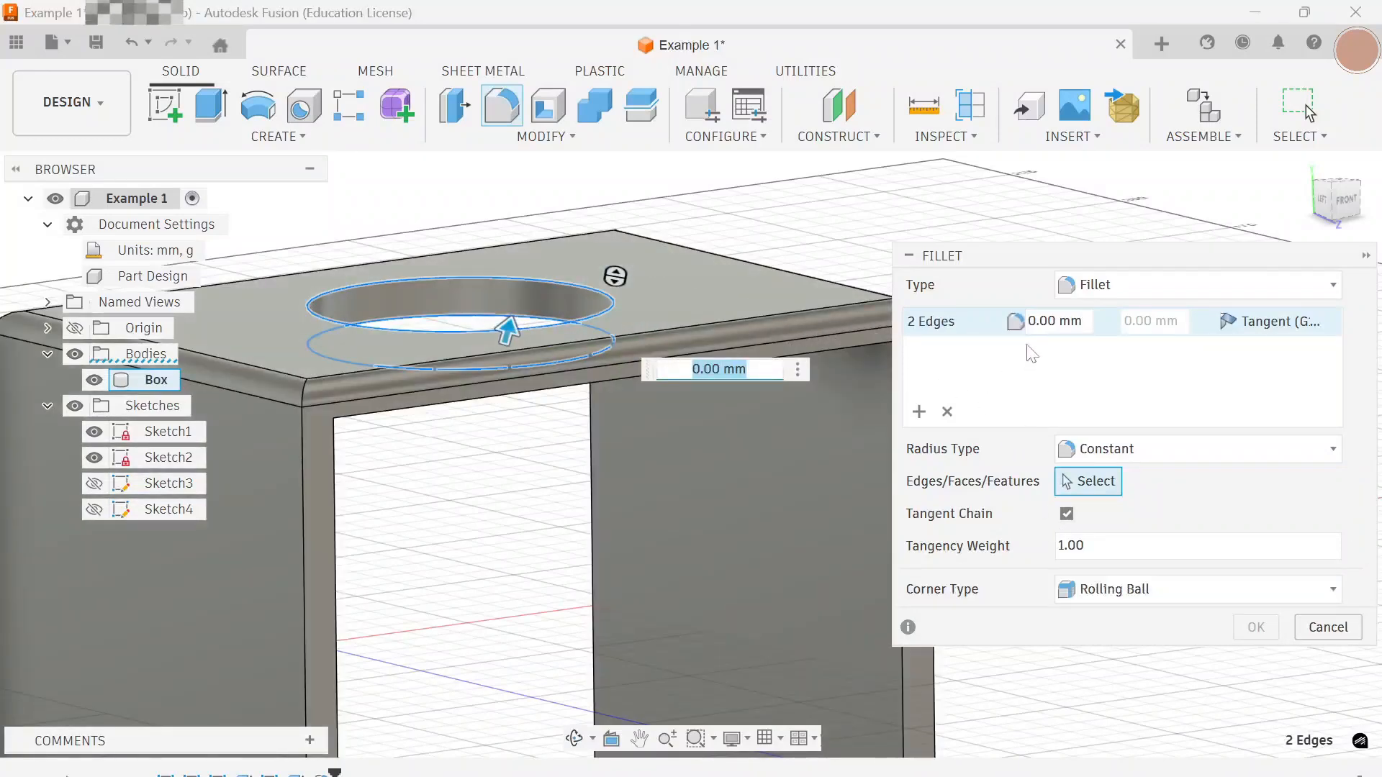
{"action": "left_click_drag", "start_coordinate": [1037, 321], "coordinate": [1029, 322]}
{"action": "type", "text": "3"}
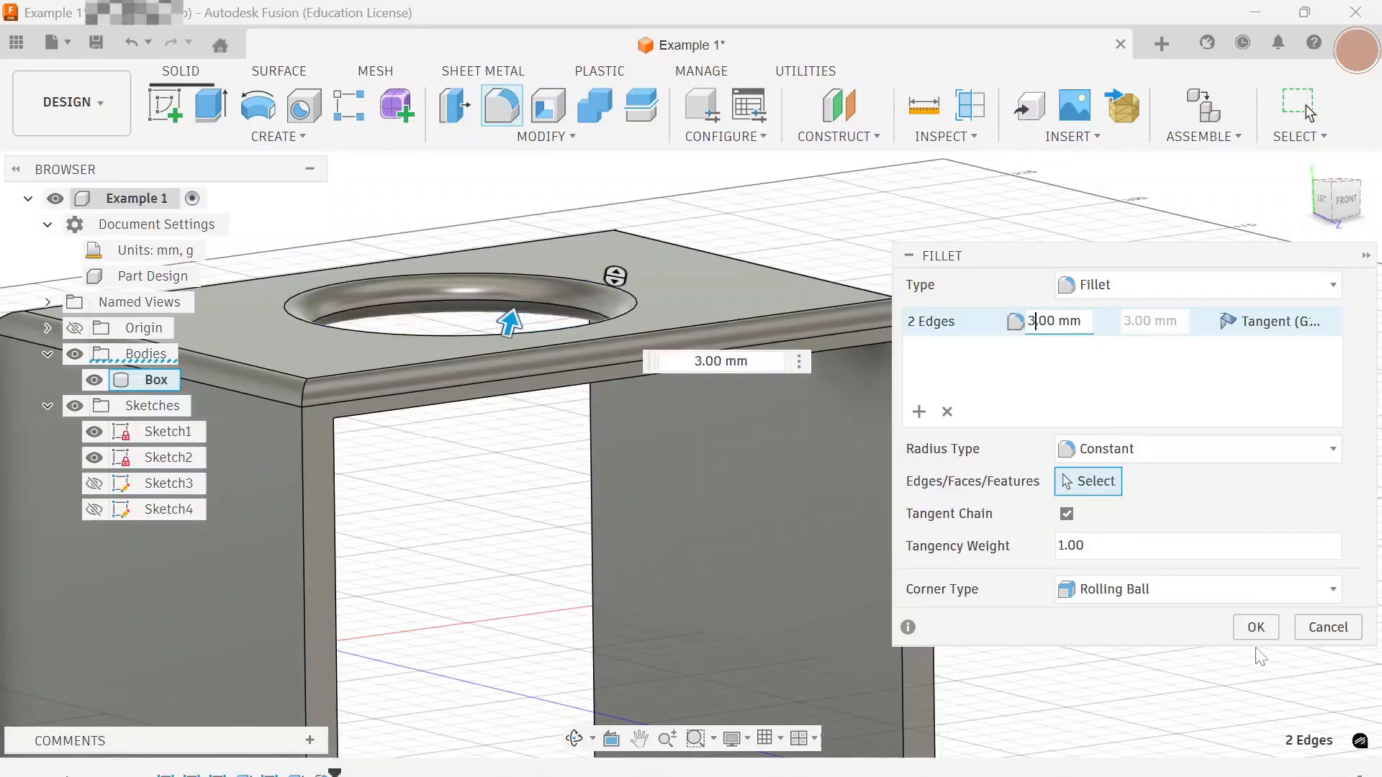
{"action": "left_click", "coordinate": [1262, 635]}
Step: Fillet the three edges meeting at the box's lower front-left corner with a 3 mm constant radius and the Rolling Ball corner type
{"action": "middle_click_drag", "start_coordinate": [537, 519], "coordinate": [626, 496], "text": "shift"}
{"action": "left_click", "coordinate": [1352, 200]}
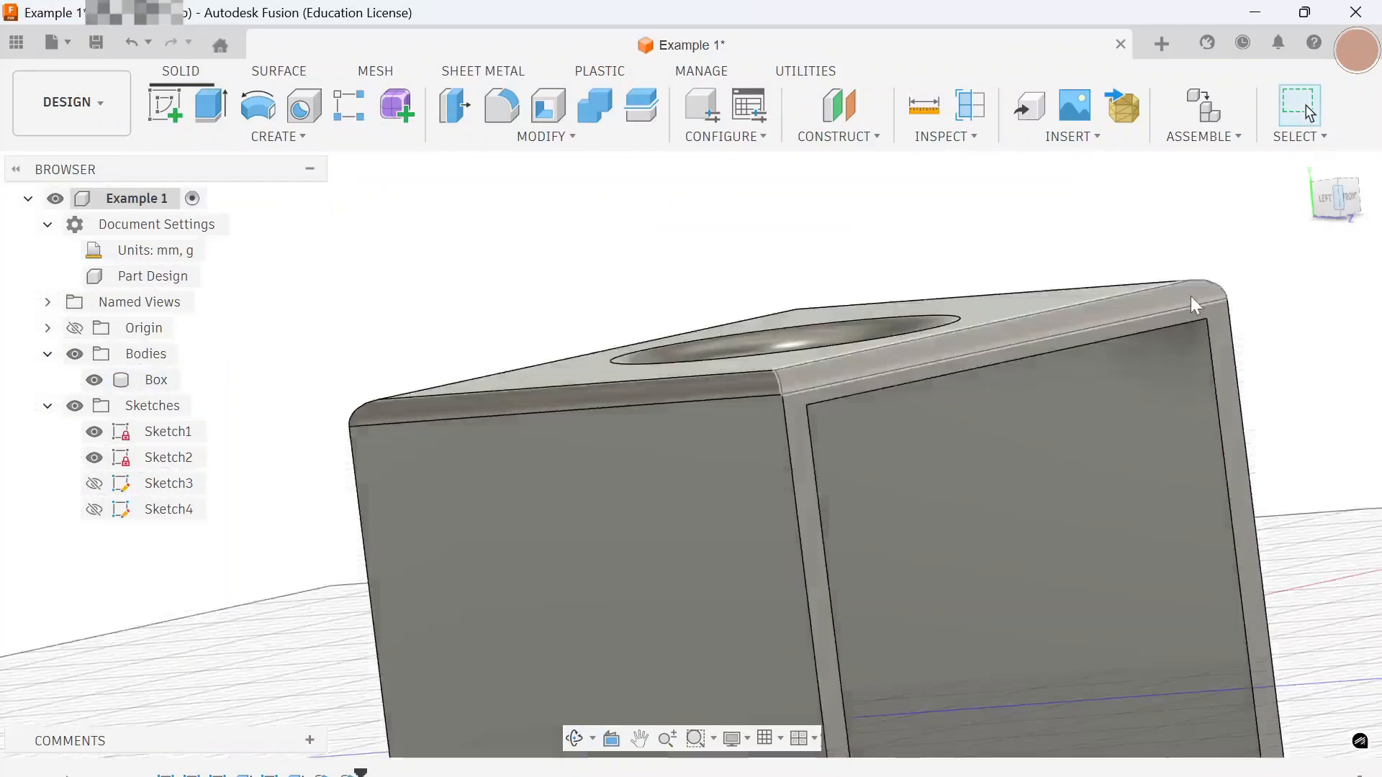
{"action": "middle_click_drag", "start_coordinate": [1011, 524], "coordinate": [1039, 534], "text": "shift"}
{"action": "scroll", "coordinate": [1178, 750], "scroll_direction": "up", "scroll_amount": 3}
{"action": "middle_click_drag", "start_coordinate": [1115, 741], "coordinate": [907, 408], "text": "shift"}
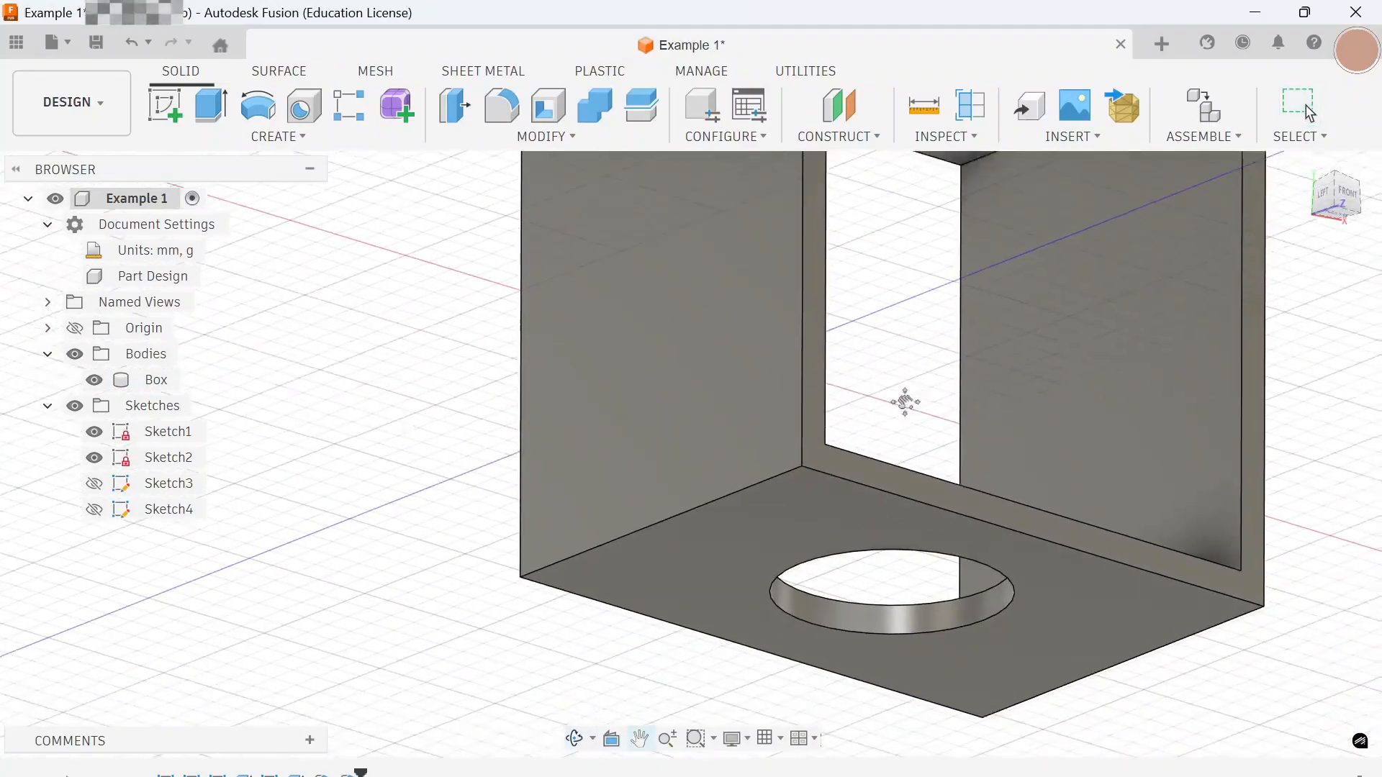
{"action": "scroll", "coordinate": [868, 381], "scroll_direction": "up", "scroll_amount": 2}
{"action": "type", "text": "sf"}
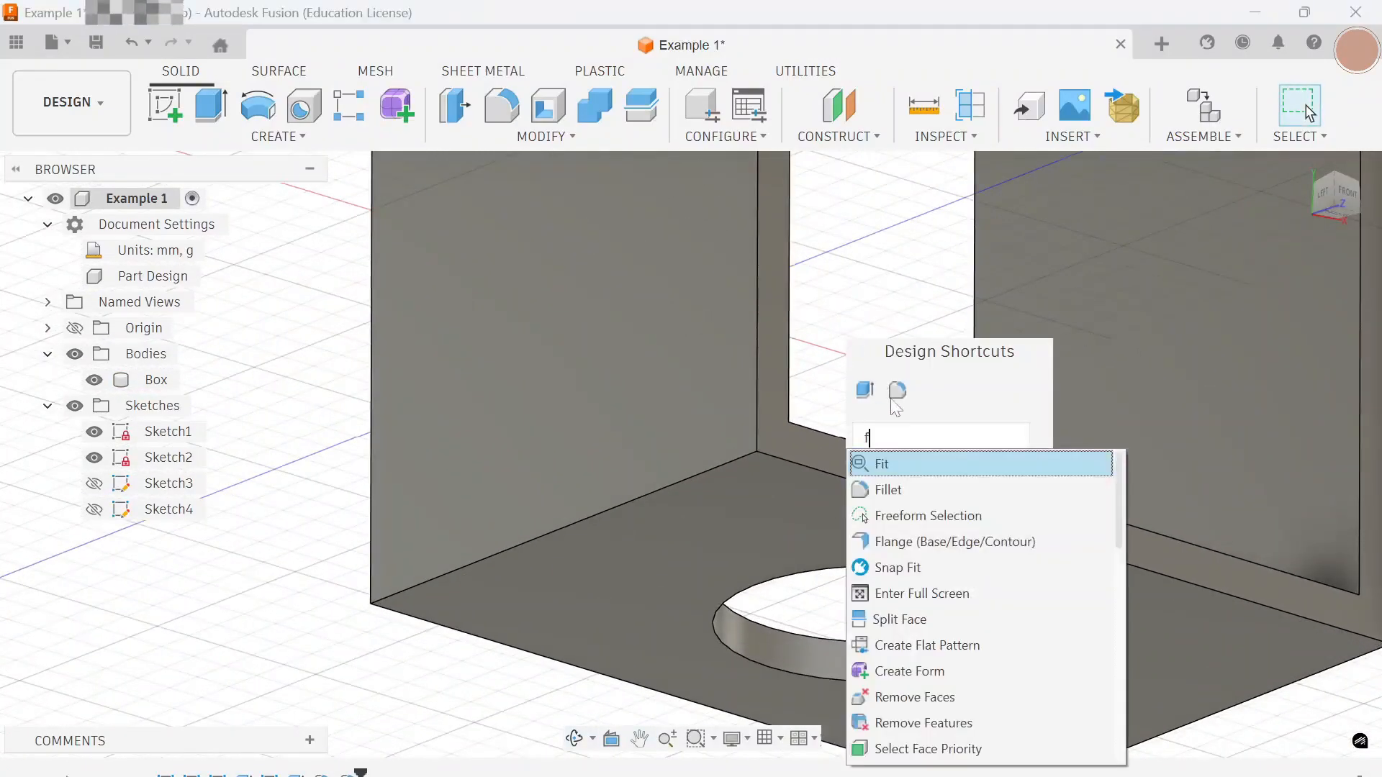
{"action": "left_click", "coordinate": [919, 490]}
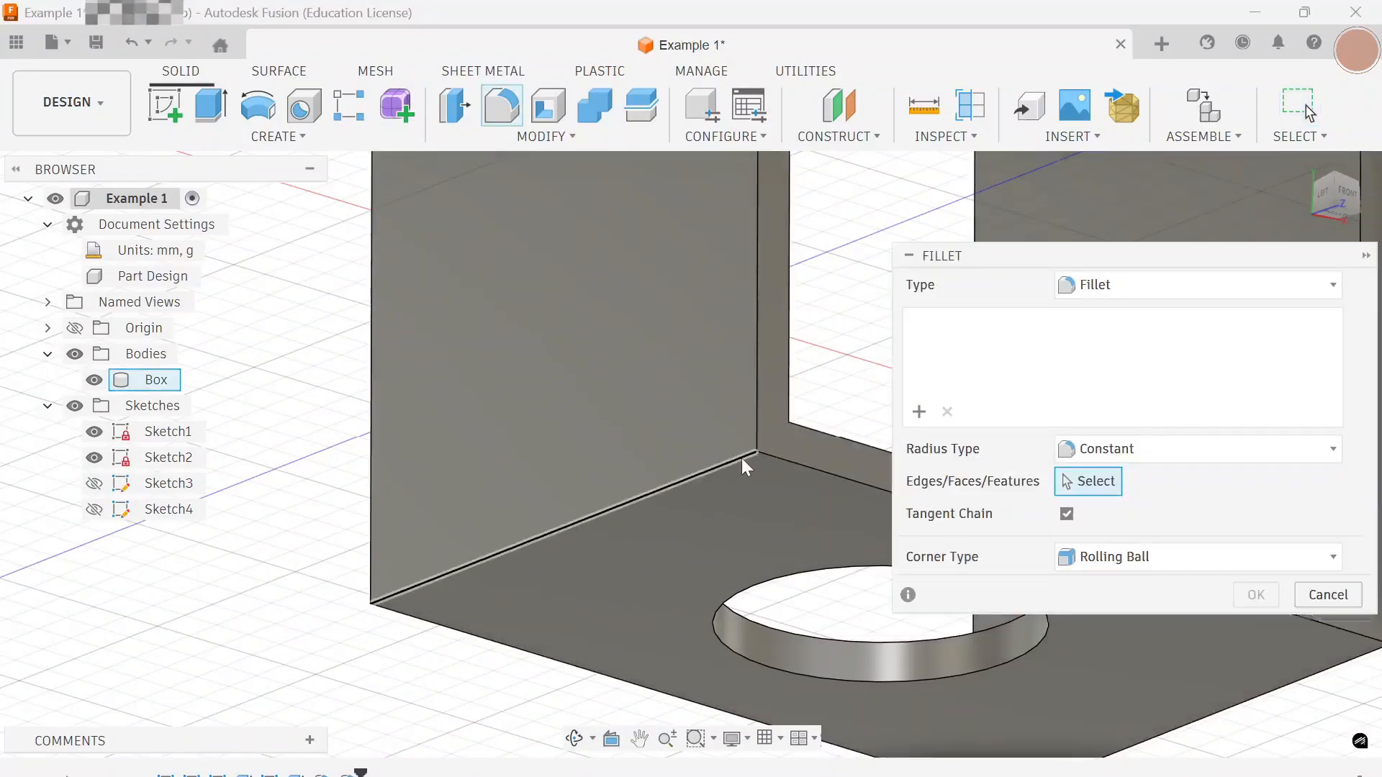
{"action": "left_click", "coordinate": [741, 458]}
{"action": "left_click", "coordinate": [755, 430]}
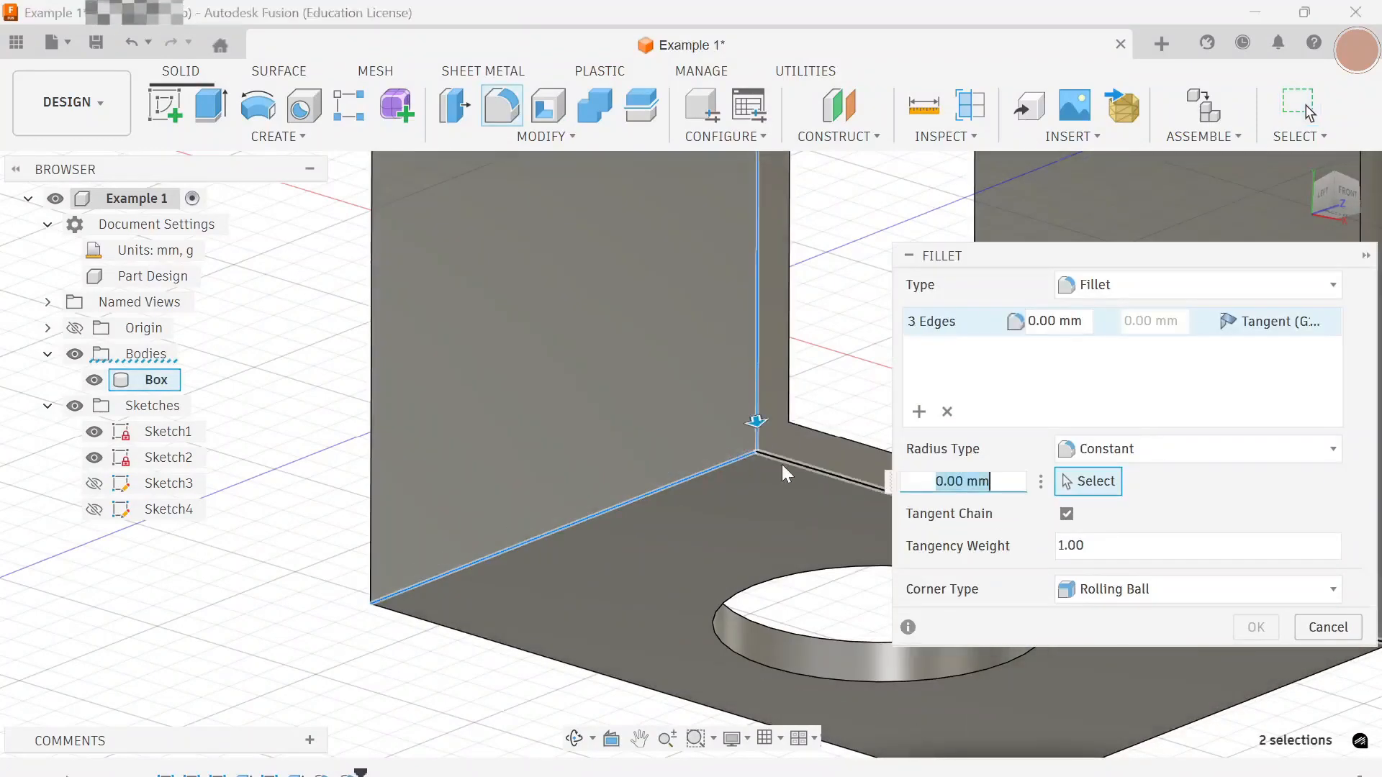
{"action": "left_click", "coordinate": [785, 466]}
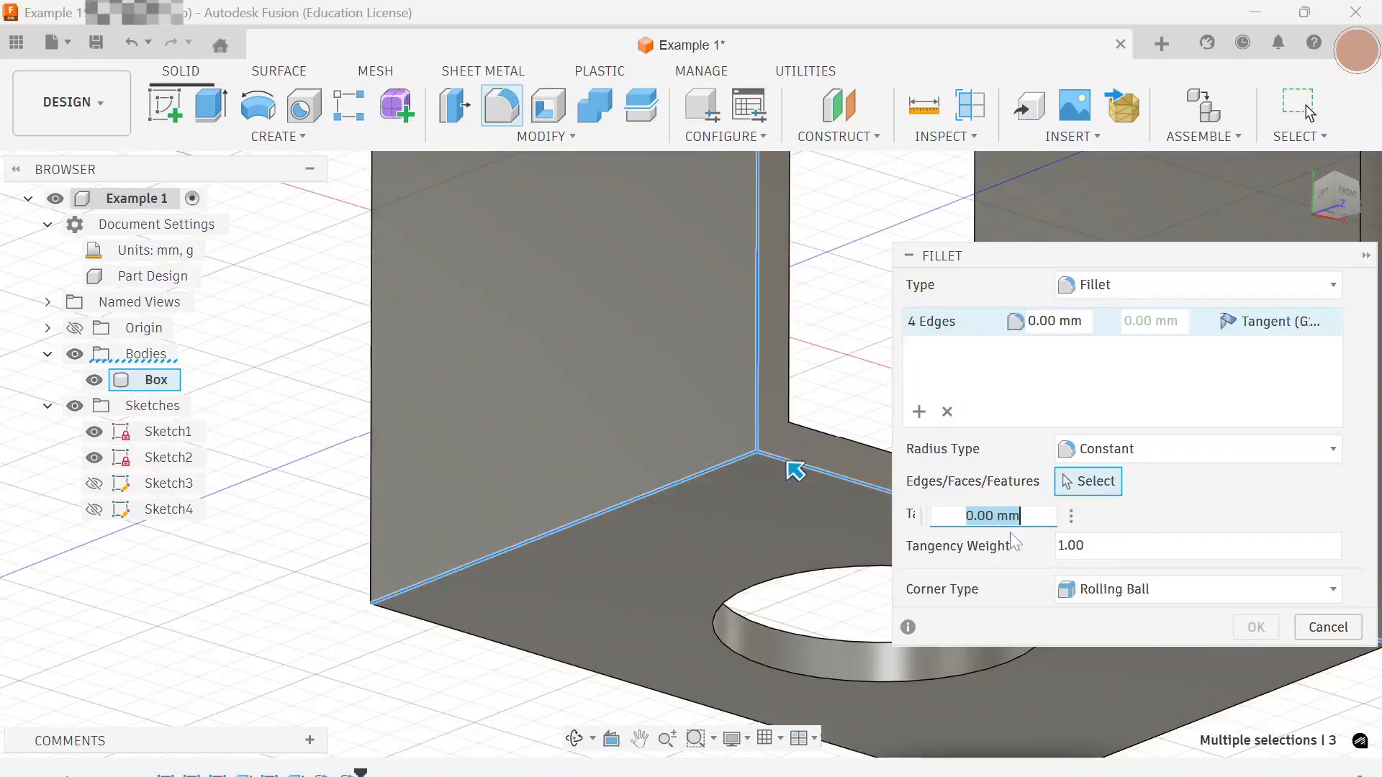
{"action": "type", "text": "3"}
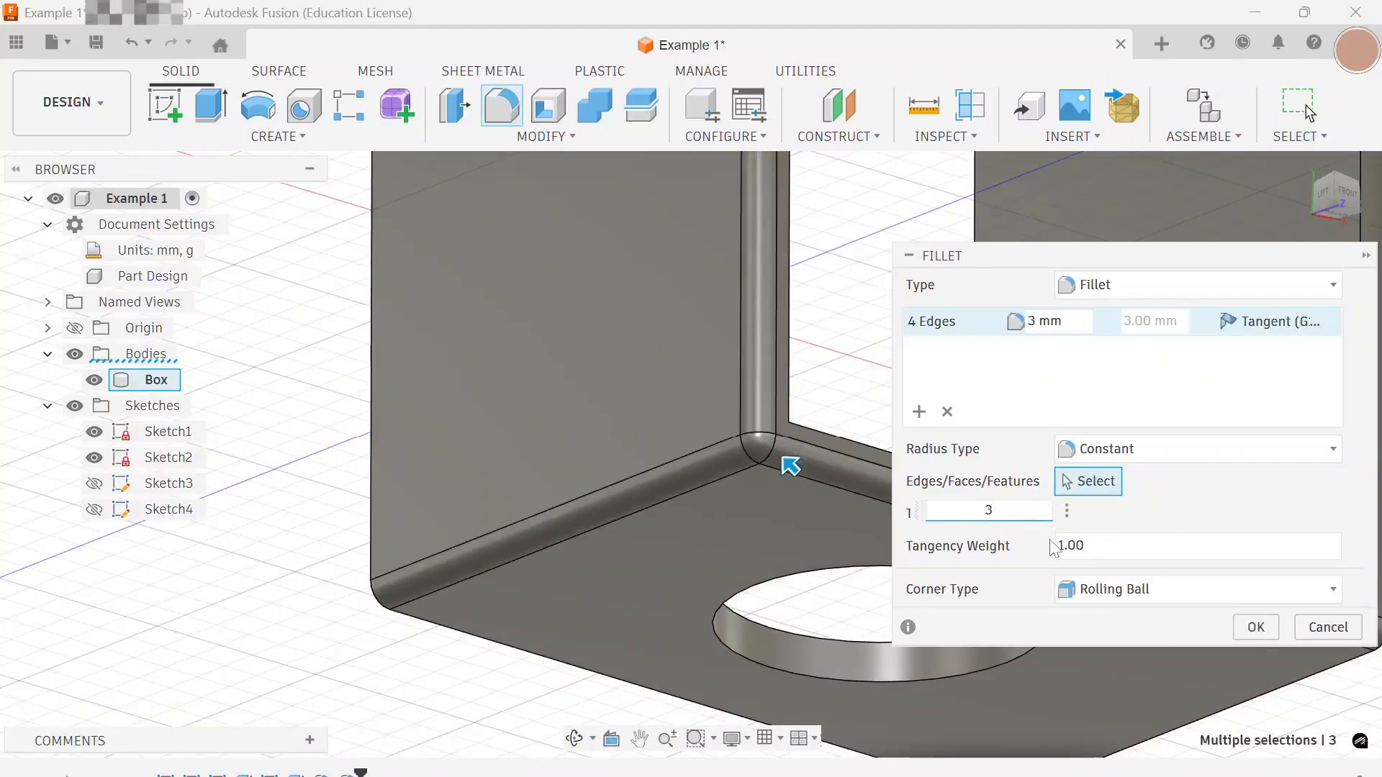
{"action": "left_click", "coordinate": [1258, 628]}
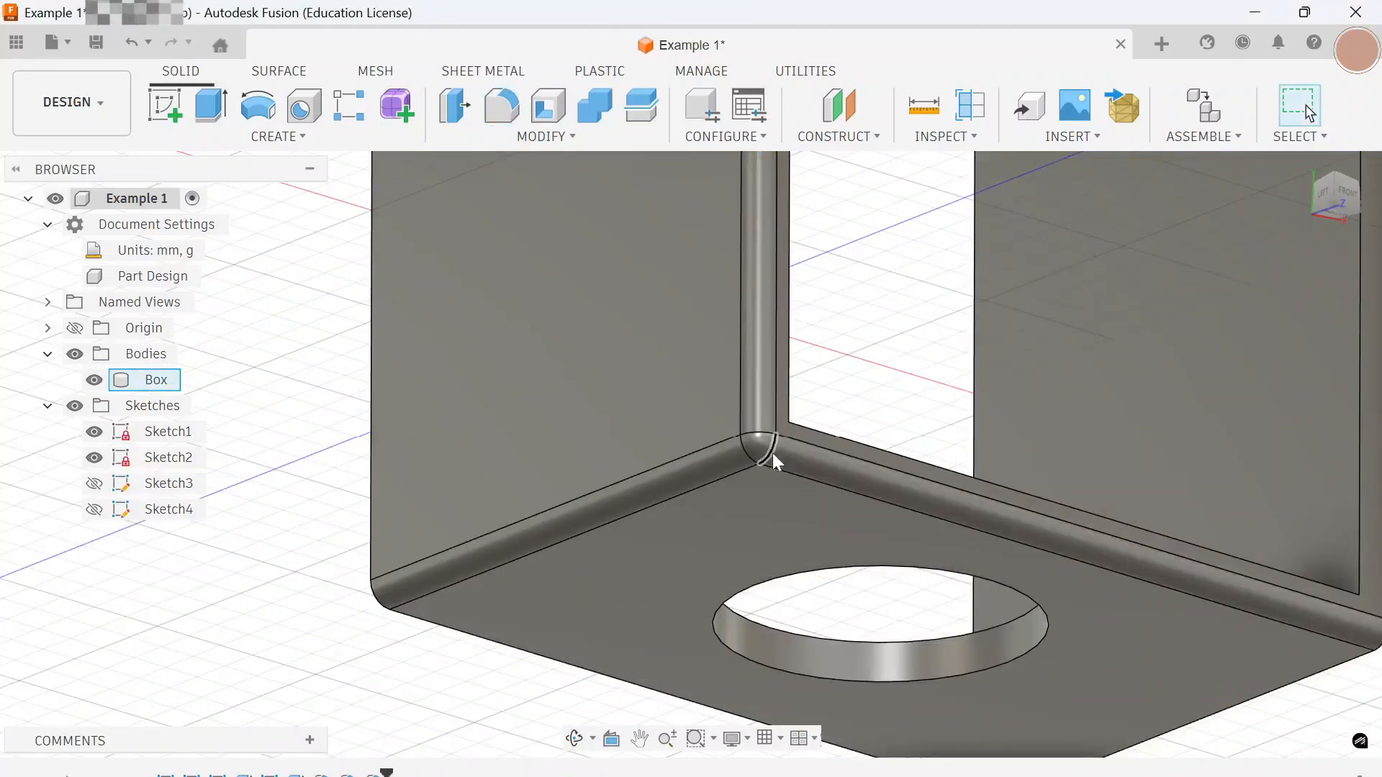
Step: Start a constant-radius fillet on the three edge chains meeting at the box's lower back-right corner
{"action": "scroll", "coordinate": [760, 414], "scroll_direction": "down", "scroll_amount": 5}
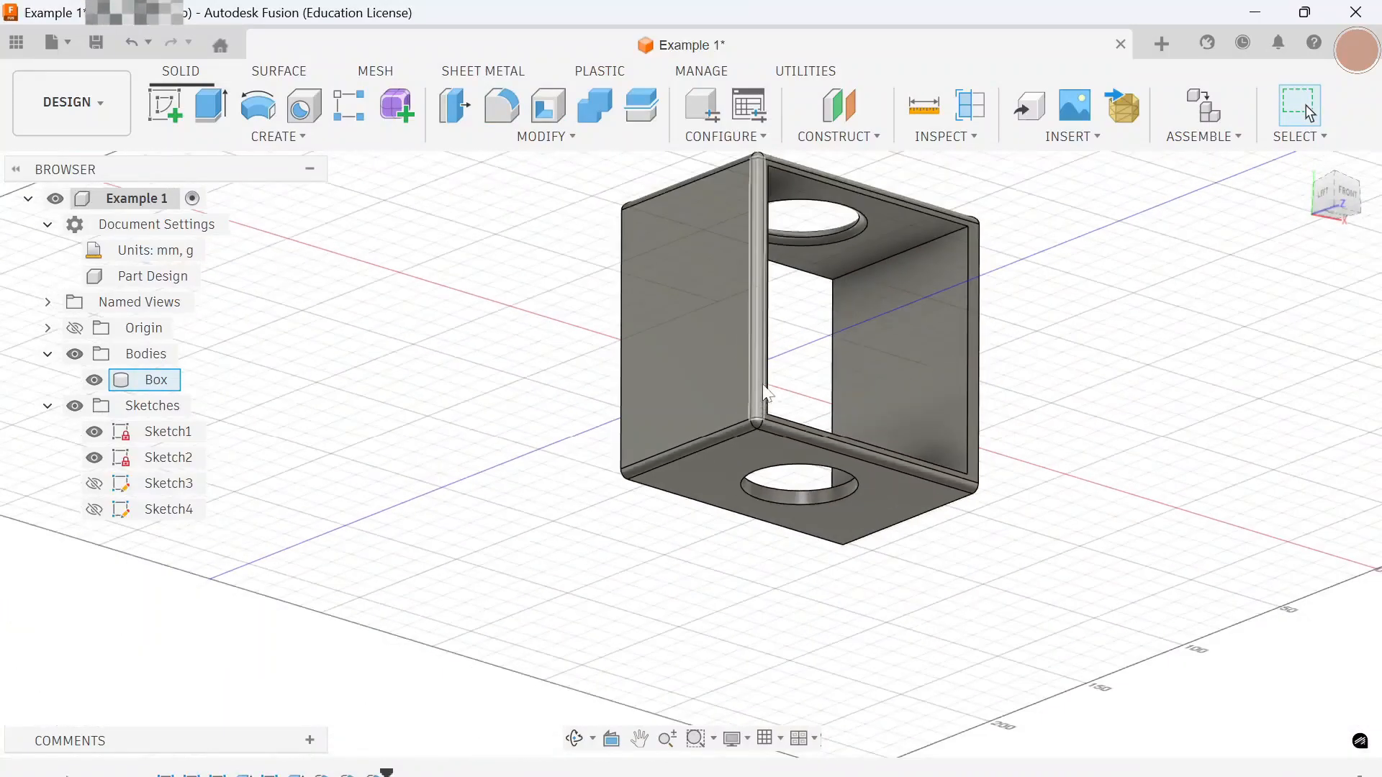
{"action": "middle_click_drag", "start_coordinate": [763, 394], "coordinate": [754, 256], "text": "shift"}
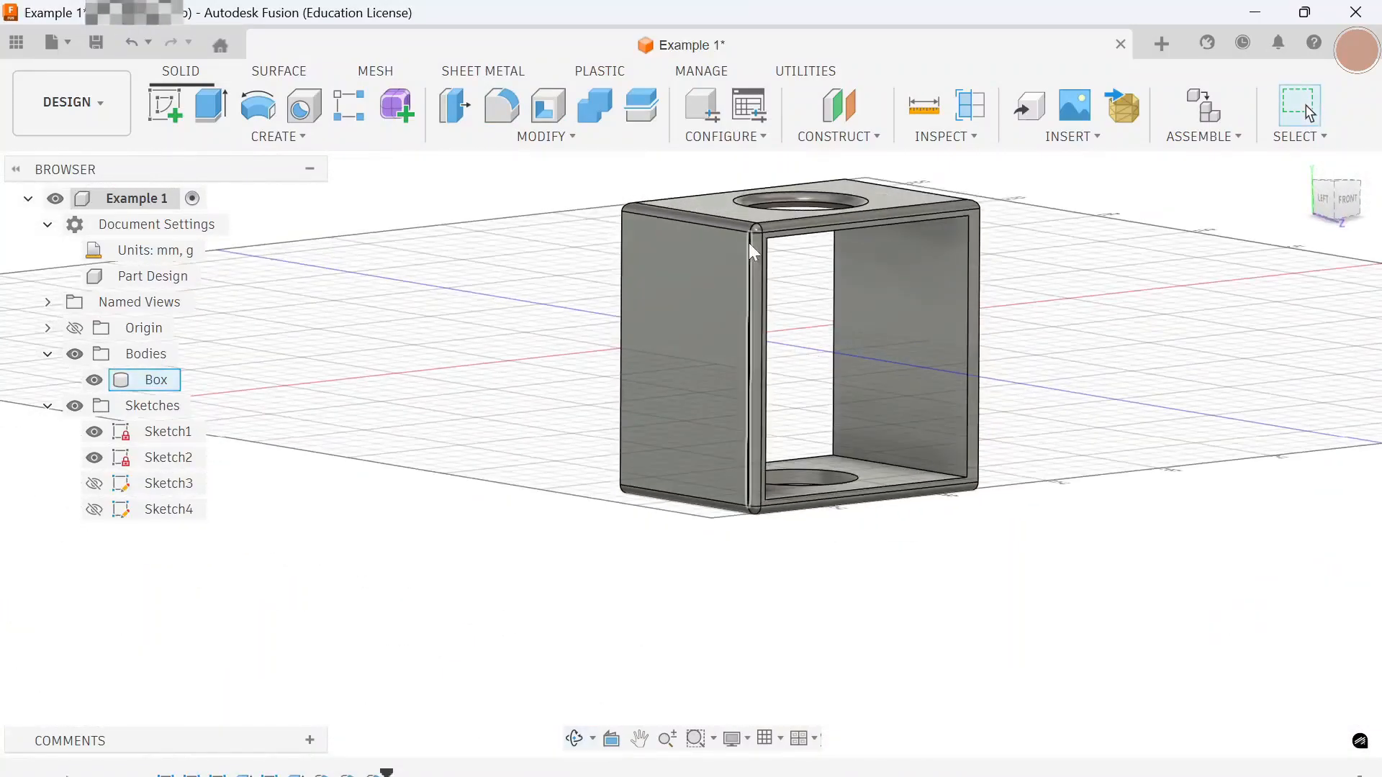
{"action": "middle_click_drag", "start_coordinate": [800, 347], "coordinate": [478, 216], "text": "shift"}
{"action": "scroll", "coordinate": [885, 405], "scroll_direction": "up", "scroll_amount": 5}
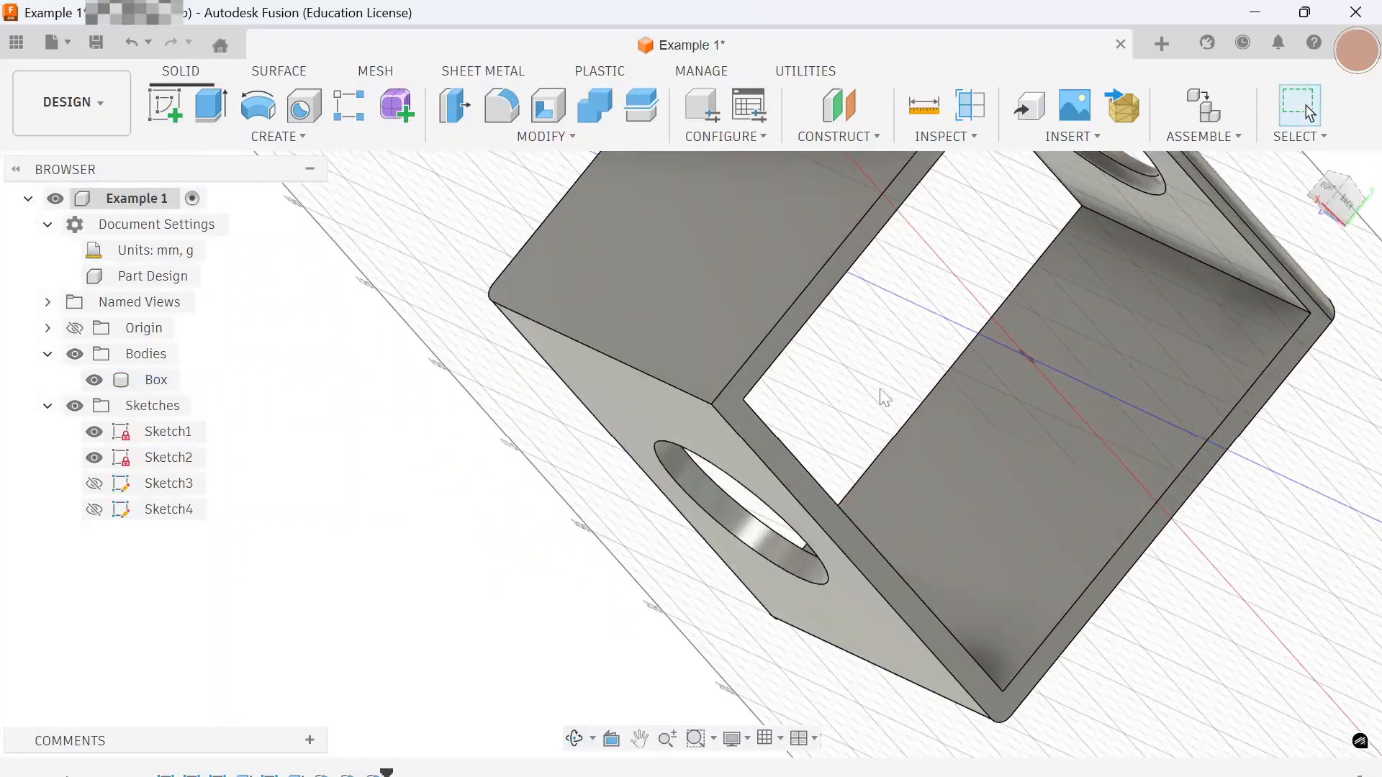
{"action": "scroll", "coordinate": [885, 405], "scroll_direction": "down", "scroll_amount": 3}
{"action": "type", "text": "sfil"}
{"action": "left_click", "coordinate": [967, 530]}
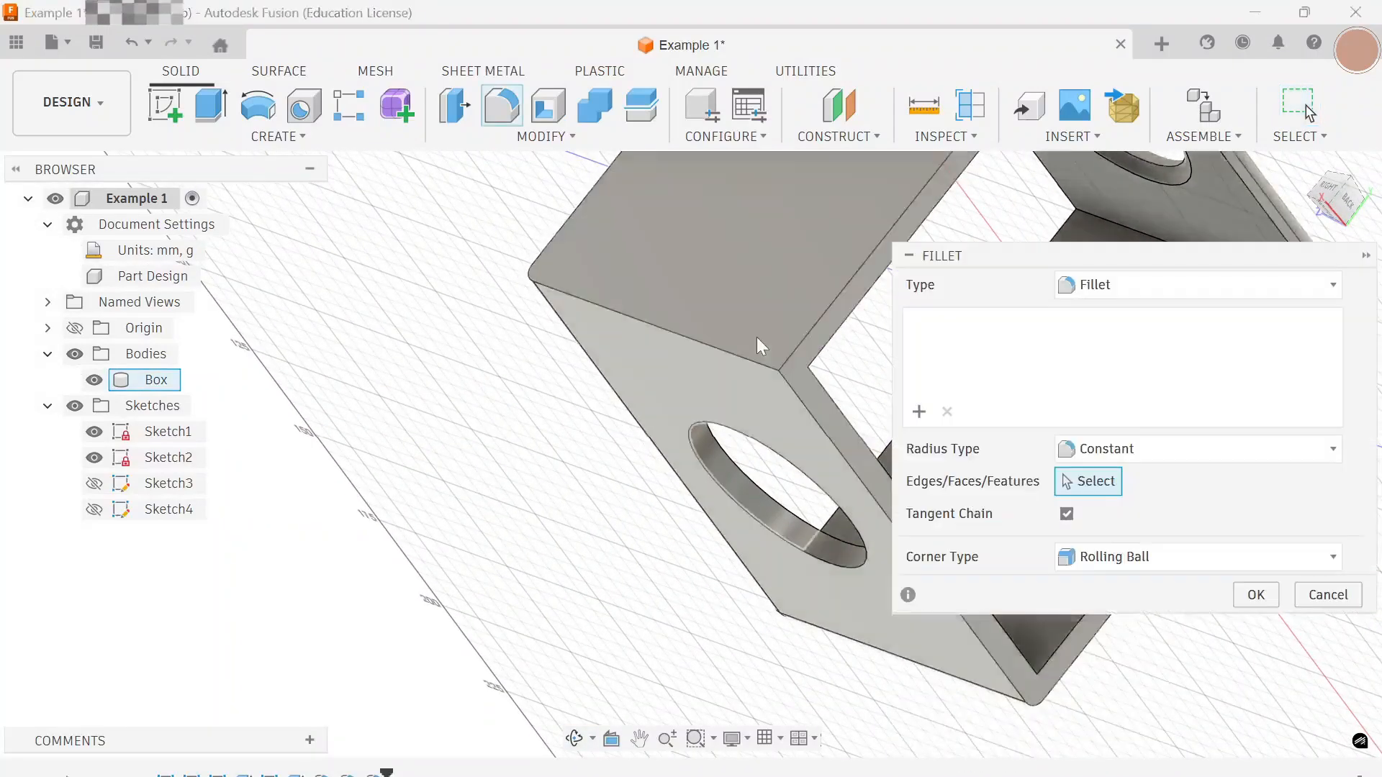
{"action": "left_click", "coordinate": [779, 365]}
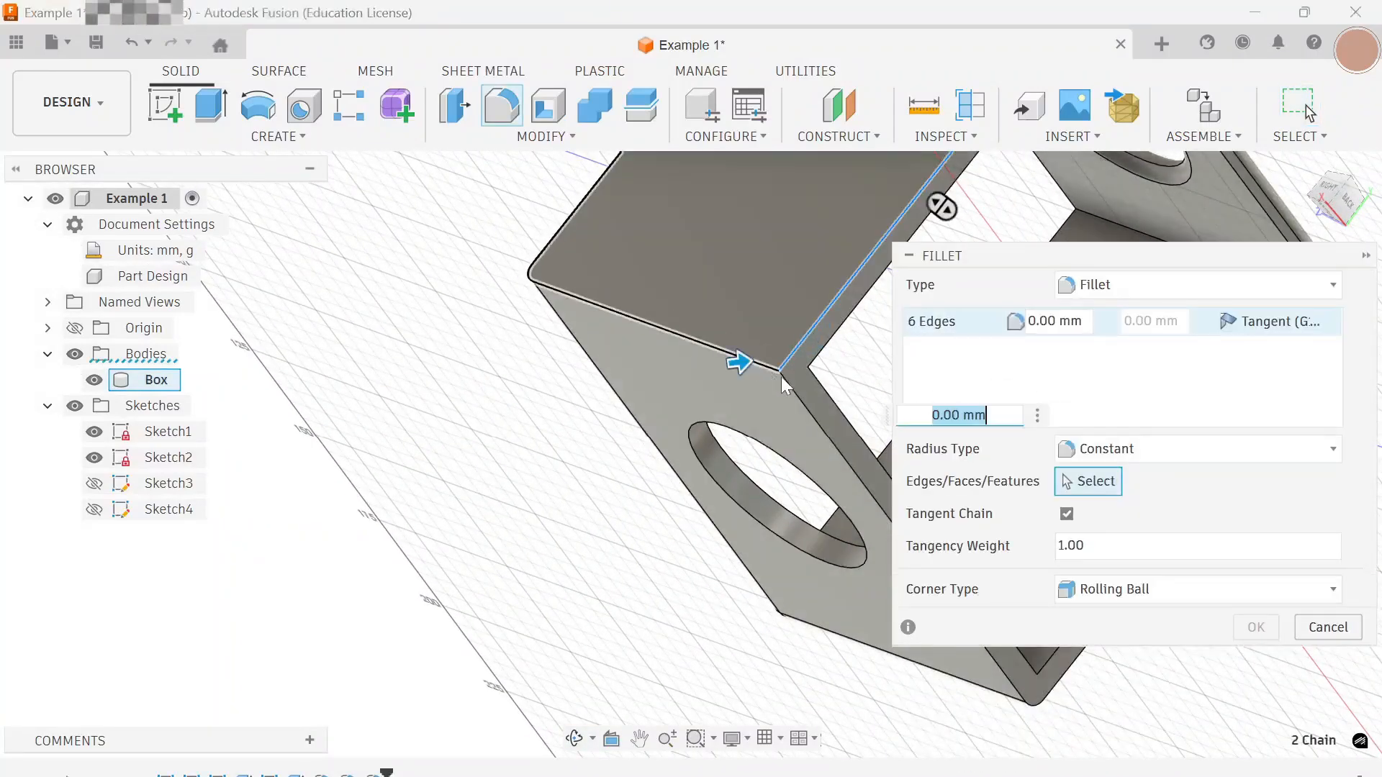
{"action": "left_click", "coordinate": [770, 367]}
{"action": "left_click", "coordinate": [792, 385]}
Step: Change the fillet's corner type to Setback, set its radius to 3 mm, and apply it
{"action": "left_click", "coordinate": [1120, 589]}
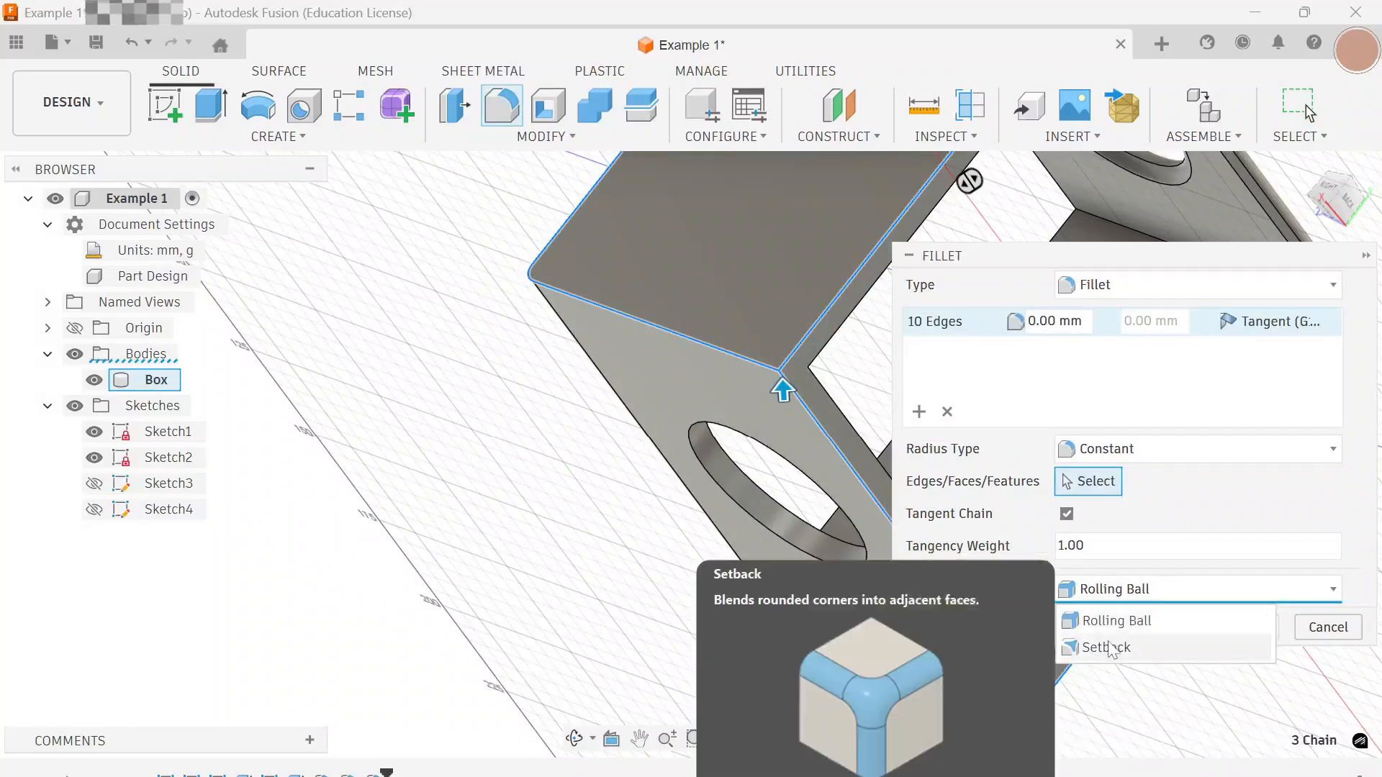
{"action": "left_click", "coordinate": [1111, 647]}
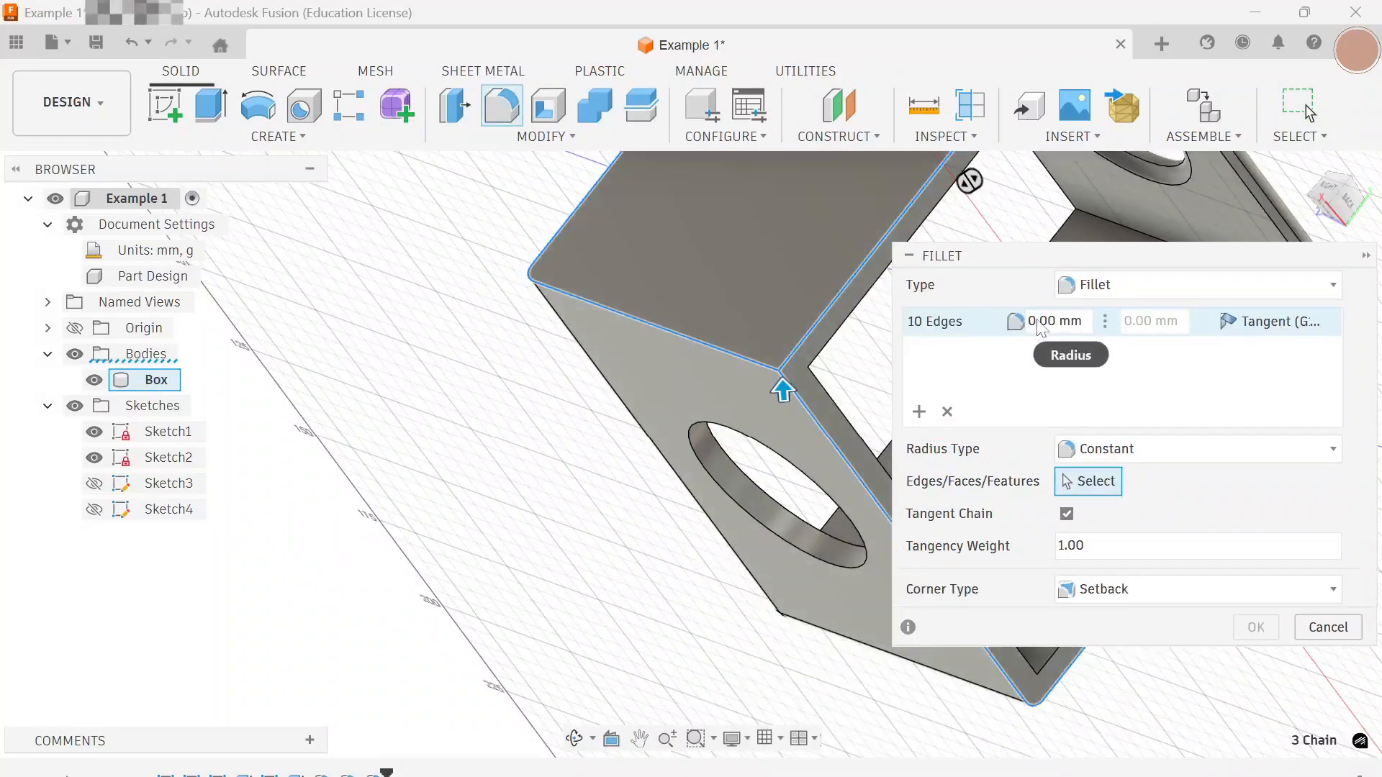
{"action": "left_click", "coordinate": [1033, 325]}
{"action": "type", "text": "3"}
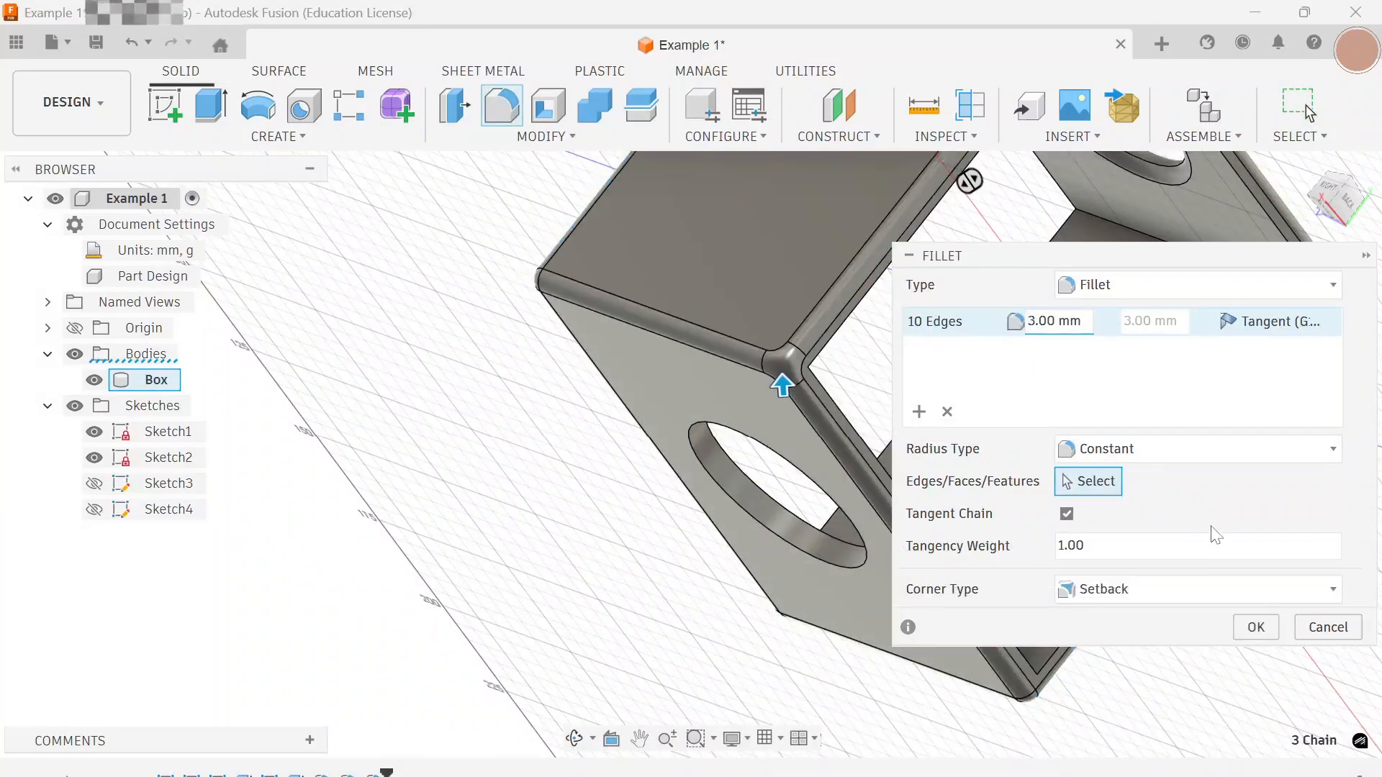
{"action": "left_click", "coordinate": [1256, 627]}
Step: Inspect the setback blend at the lower back-right corner and its adjoining rounded edges from several angles
{"action": "middle_click_drag", "start_coordinate": [863, 317], "coordinate": [798, 401], "text": "shift"}
{"action": "scroll", "coordinate": [798, 367], "scroll_direction": "up", "scroll_amount": 8}
{"action": "middle_click_drag", "start_coordinate": [1018, 368], "coordinate": [920, 372], "text": "shift"}
{"action": "scroll", "coordinate": [919, 377], "scroll_direction": "down", "scroll_amount": 10}
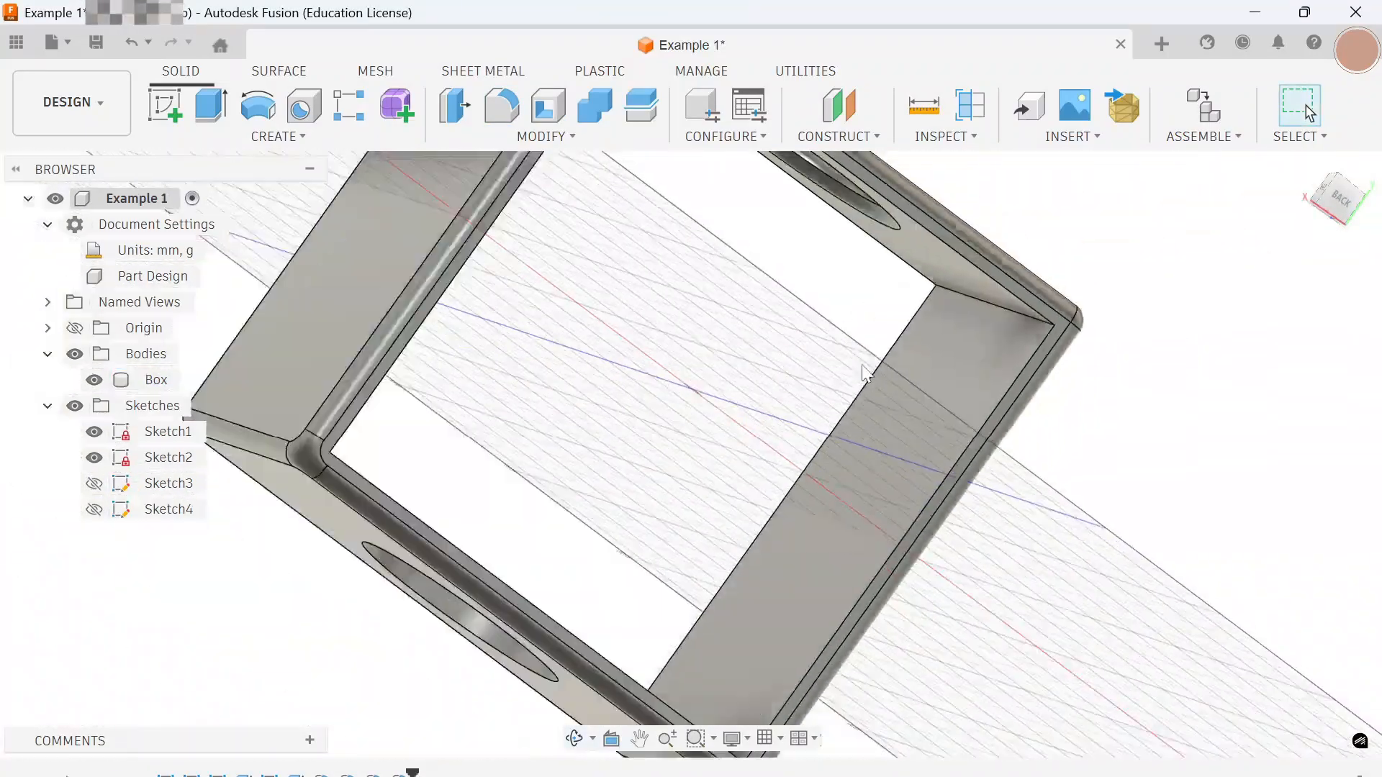
{"action": "scroll", "coordinate": [576, 408], "scroll_direction": "up", "scroll_amount": 5}
{"action": "middle_click_drag", "start_coordinate": [531, 436], "coordinate": [778, 374]}
{"action": "middle_click_drag", "start_coordinate": [663, 392], "coordinate": [769, 390], "text": "shift"}
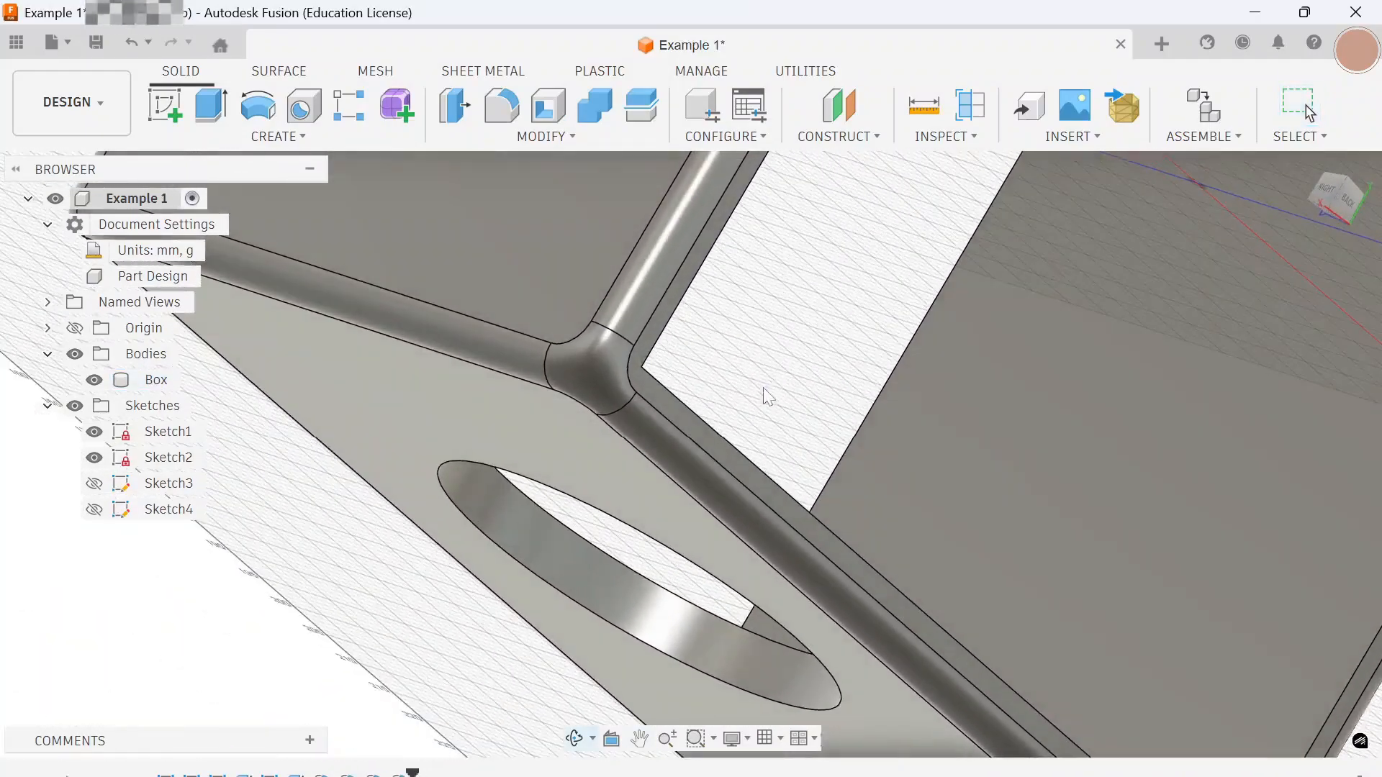
{"action": "middle_click_drag", "start_coordinate": [384, 526], "coordinate": [532, 607]}
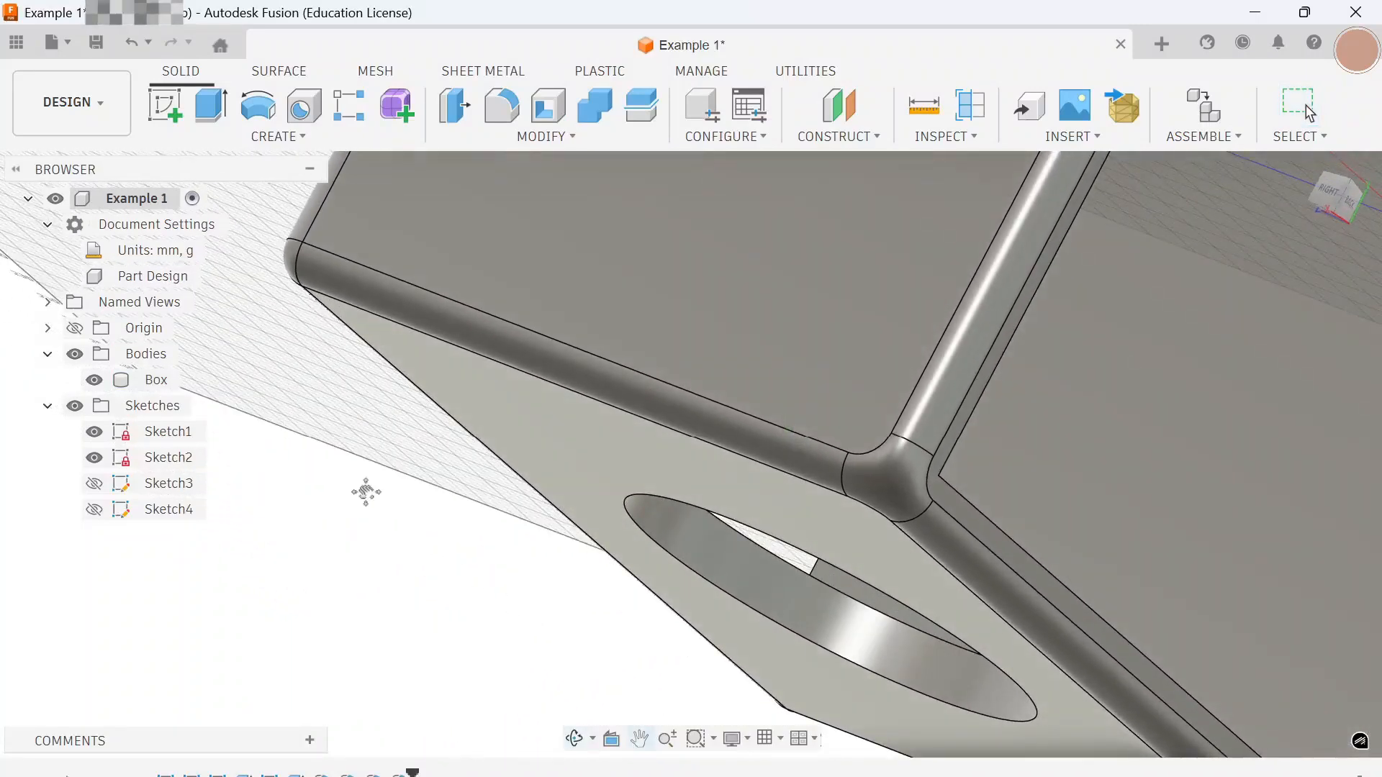
{"action": "middle_click_drag", "start_coordinate": [365, 490], "coordinate": [427, 519]}
Step: Compare the rounded corners along the box's lower right side, and examine the whole filleted box from the front-left
{"action": "left_click", "coordinate": [1348, 196]}
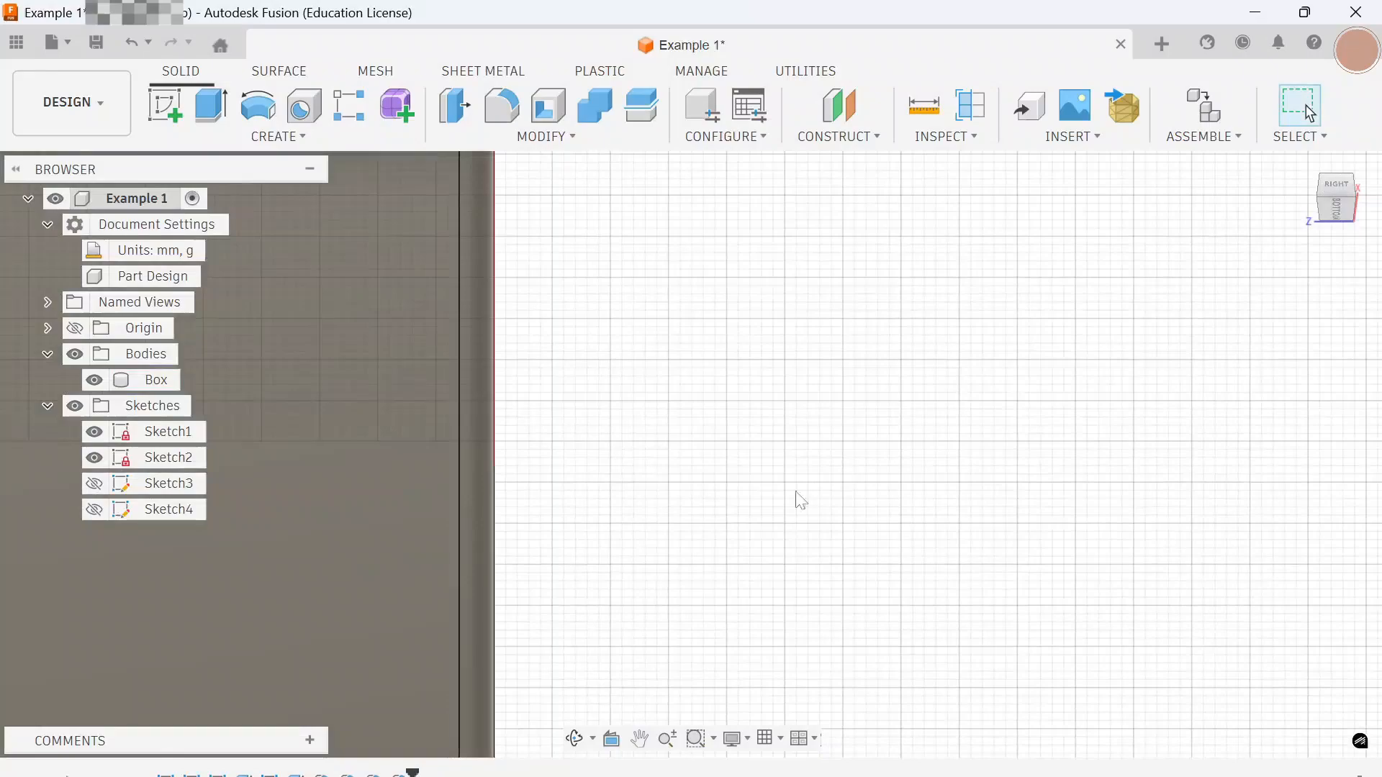
{"action": "scroll", "coordinate": [749, 525], "scroll_direction": "down", "scroll_amount": 5}
{"action": "middle_click_drag", "start_coordinate": [728, 574], "coordinate": [1162, 453]}
{"action": "scroll", "coordinate": [864, 432], "scroll_direction": "up", "scroll_amount": 3}
{"action": "scroll", "coordinate": [792, 509], "scroll_direction": "up", "scroll_amount": 2}
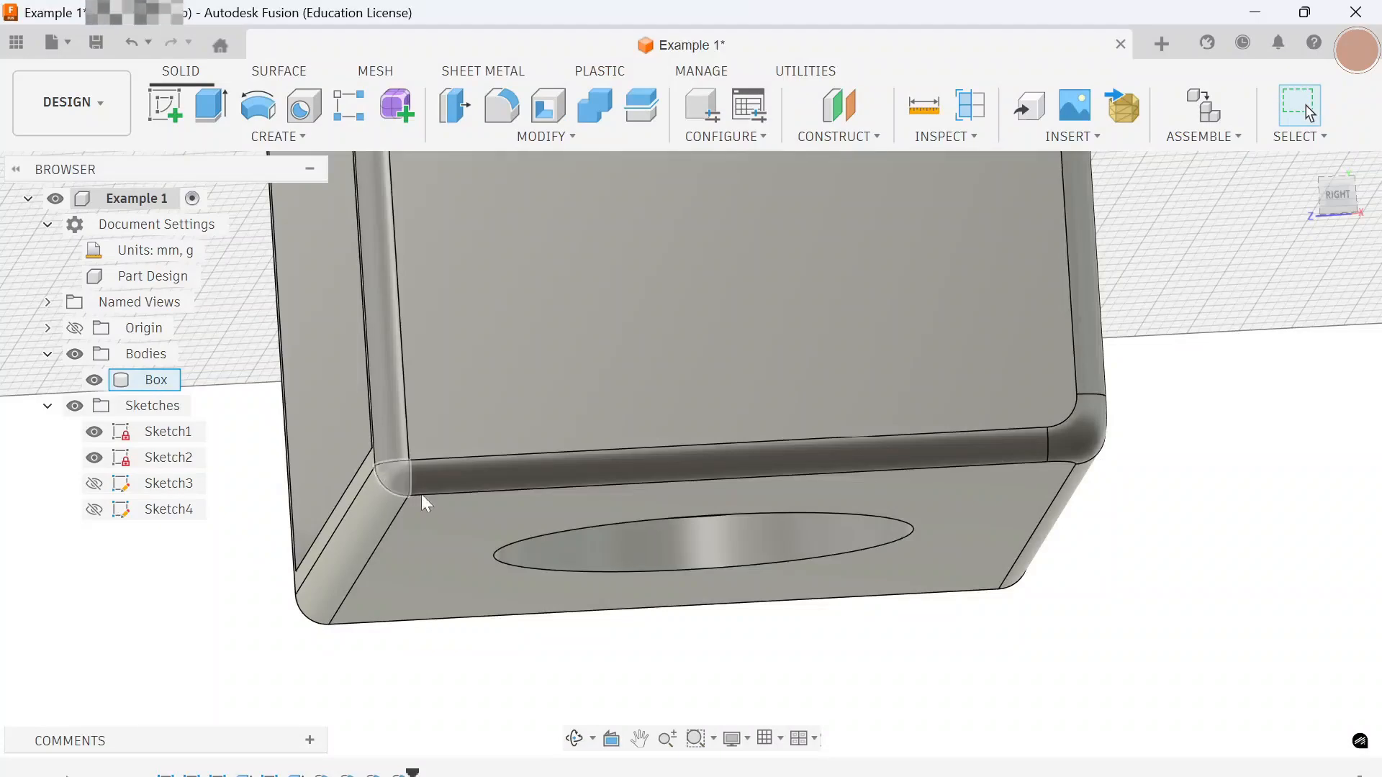
{"action": "scroll", "coordinate": [433, 491], "scroll_direction": "down", "scroll_amount": 6}
{"action": "middle_click_drag", "start_coordinate": [436, 482], "coordinate": [901, 358], "text": "shift"}
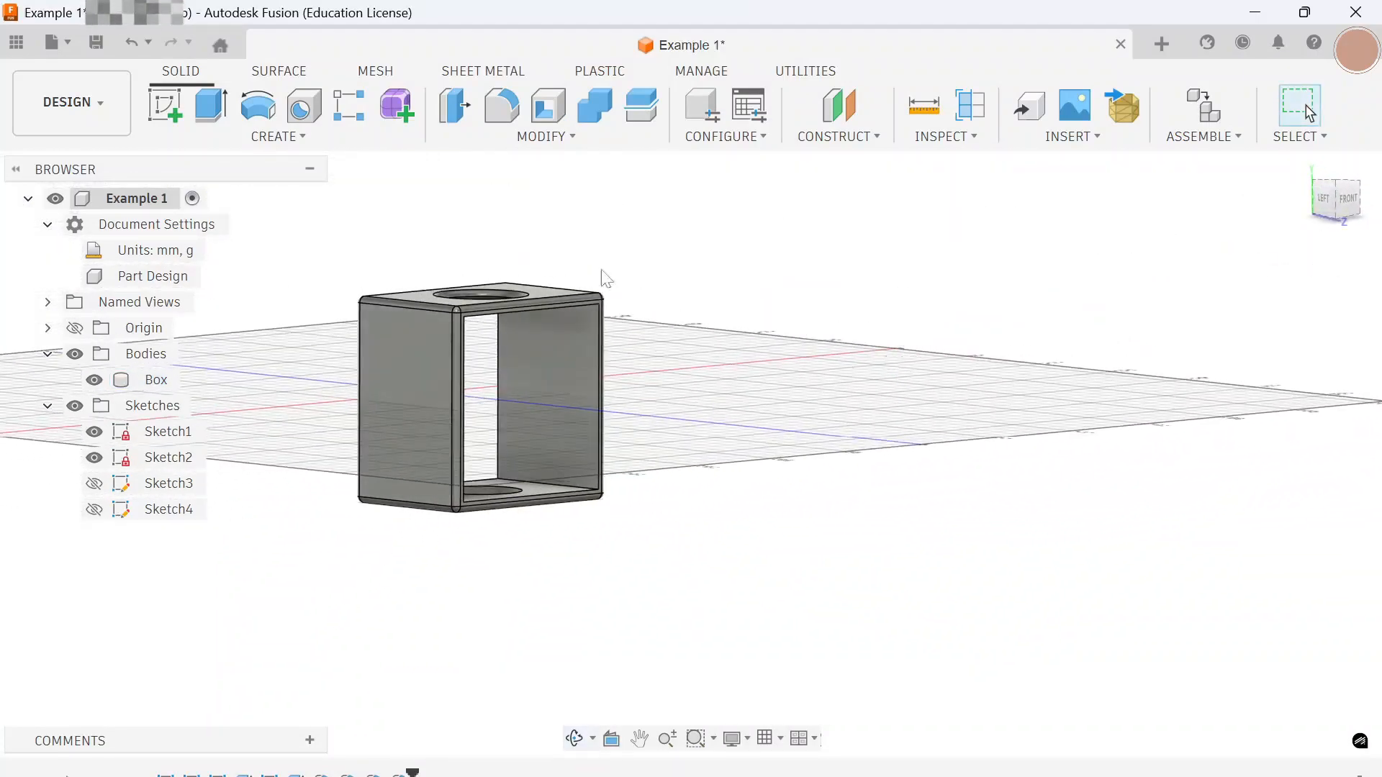
{"action": "middle_click_drag", "start_coordinate": [339, 356], "coordinate": [539, 405]}
{"action": "scroll", "coordinate": [770, 391], "scroll_direction": "up", "scroll_amount": 6}
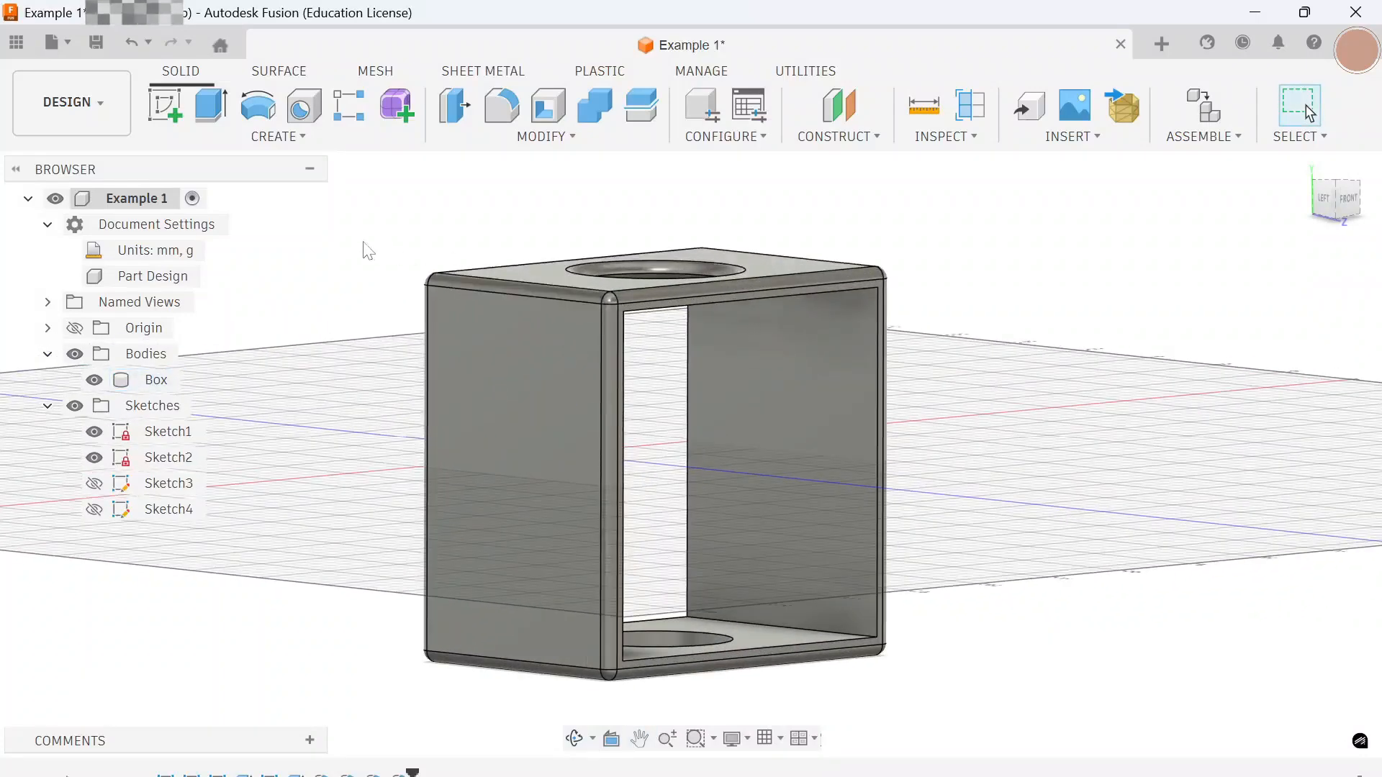